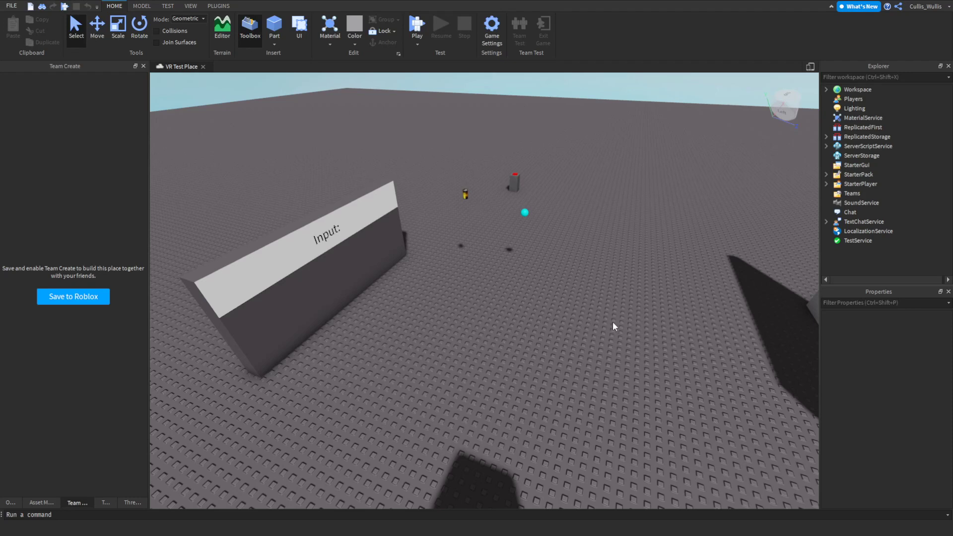
# Shift the large grey wall part a short distance sideways along the baseplate
pyautogui.moveTo(613, 321); pyautogui.dragTo(612, 317, button='right')
pyautogui.press('w')
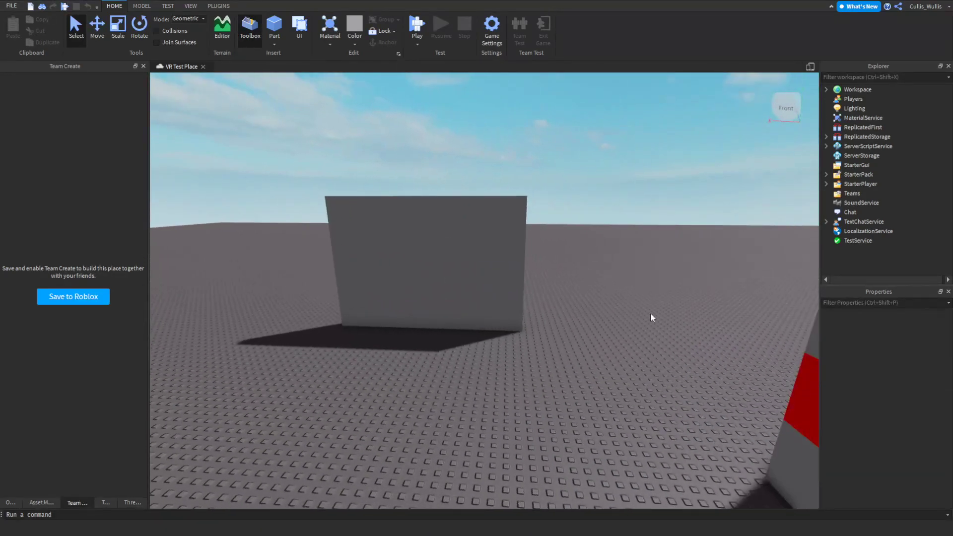
pyautogui.moveTo(492, 307); pyautogui.dragTo(551, 336)
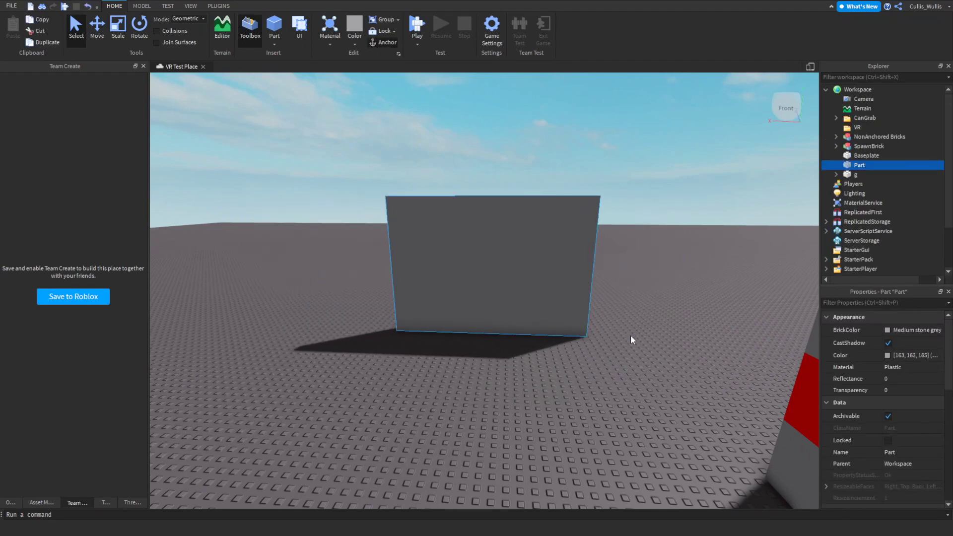
# Examine the input display board and the surrounding test objects from several angles
pyautogui.press('w')
pyautogui.moveTo(703, 330); pyautogui.dragTo(704, 330, button='right')
pyautogui.scroll(3, 704, 329)
pyautogui.scroll(2, 704, 329)
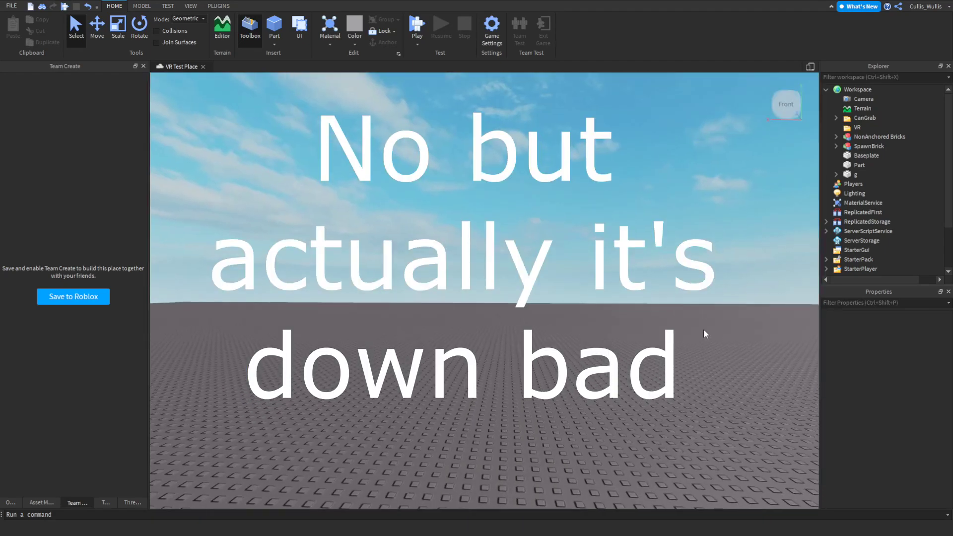
pyautogui.scroll(-4, 704, 329)
pyautogui.moveTo(704, 329); pyautogui.dragTo(620, 363, button='right')
pyautogui.press('a')
pyautogui.press('s')
pyautogui.press('s')
pyautogui.press('a')
pyautogui.press('w')
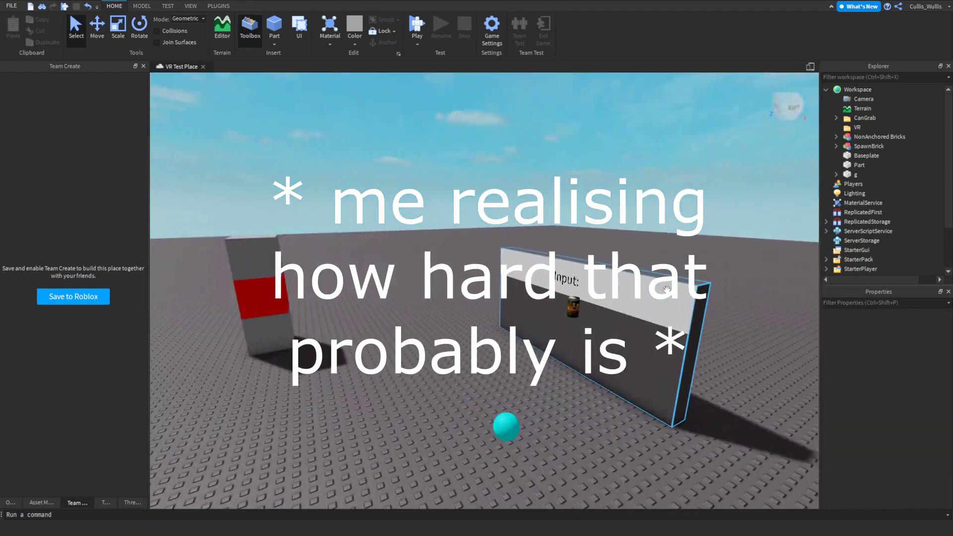
pyautogui.moveTo(673, 283); pyautogui.dragTo(627, 391, button='right')
pyautogui.press('s')
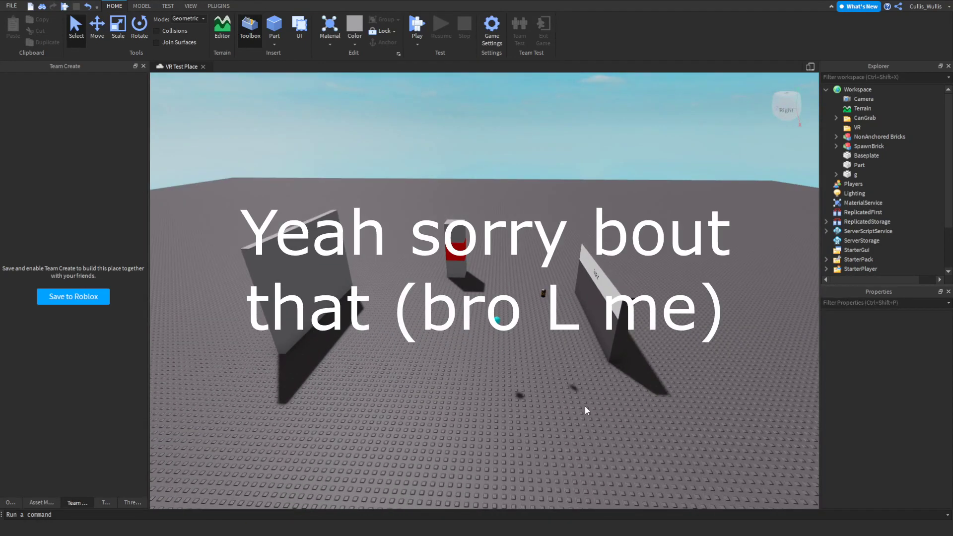
pyautogui.moveTo(611, 413); pyautogui.dragTo(611, 413, button='right')
pyautogui.press('w')
pyautogui.press('w')
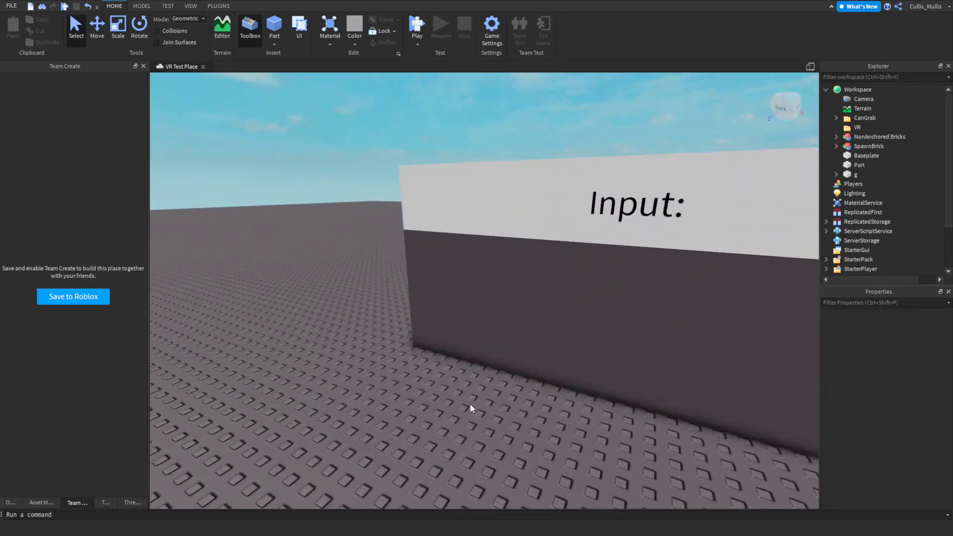
pyautogui.press('s')
pyautogui.moveTo(470, 404); pyautogui.dragTo(471, 404, button='right')
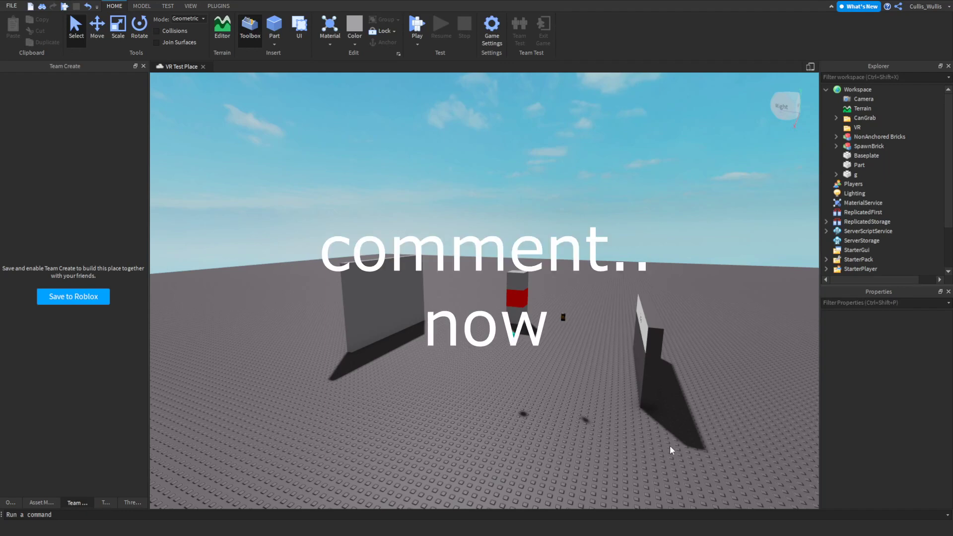
# Inspect the grabbable cyan ball and soda can up close on the baseplate
pyautogui.press('a')
pyautogui.moveTo(570, 367); pyautogui.dragTo(568, 367, button='right')
pyautogui.press('w')
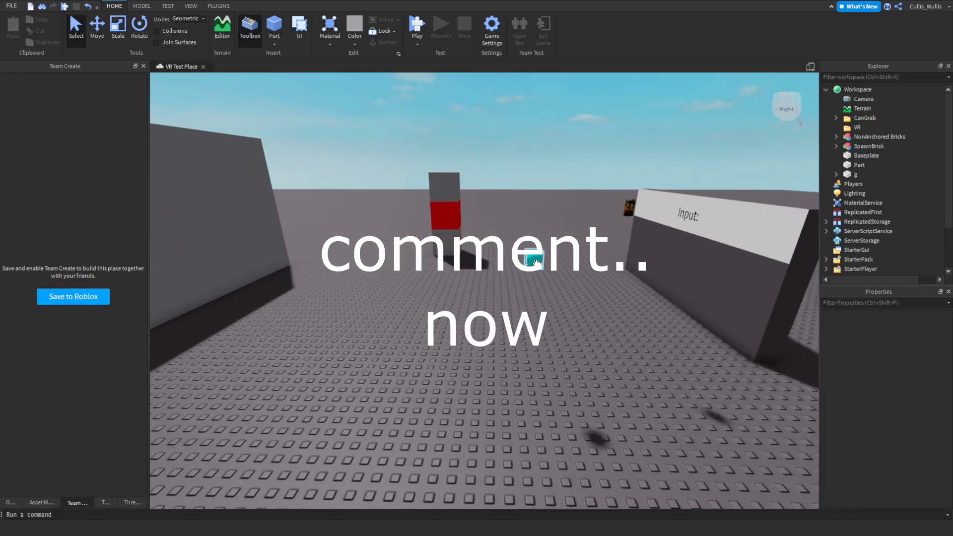
pyautogui.moveTo(537, 262); pyautogui.dragTo(537, 261, button='right')
pyautogui.press('w')
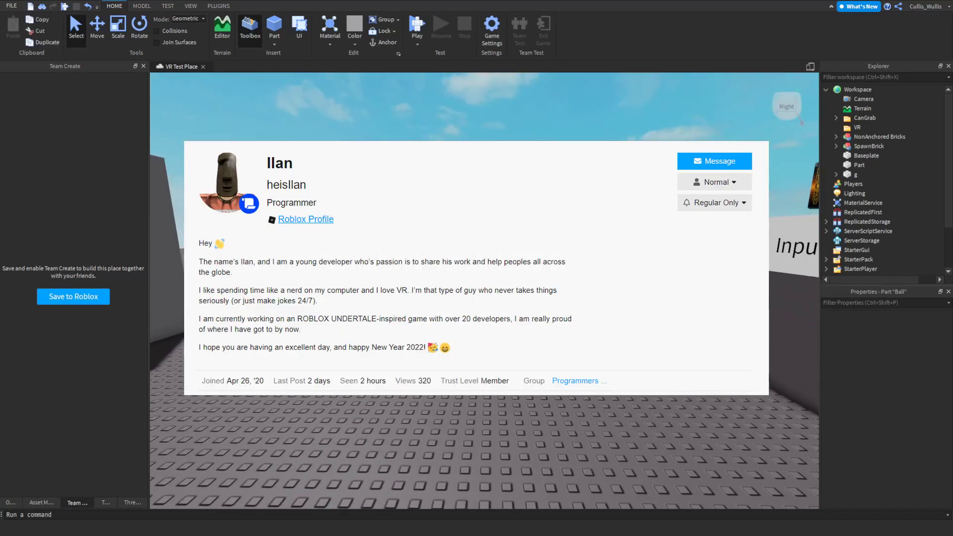
pyautogui.click(593, 429)
pyautogui.press('d')
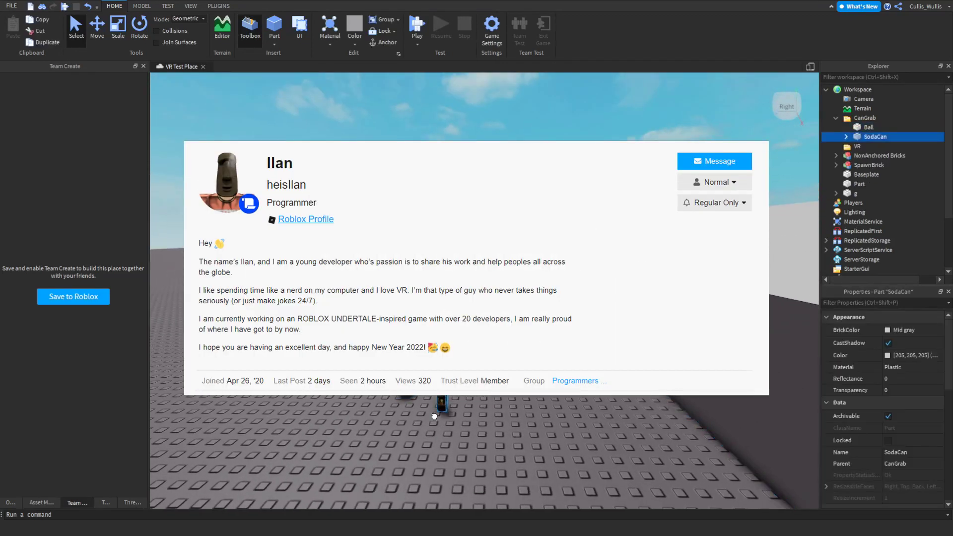
pyautogui.click(541, 403)
pyautogui.scroll(10, 562, 385)
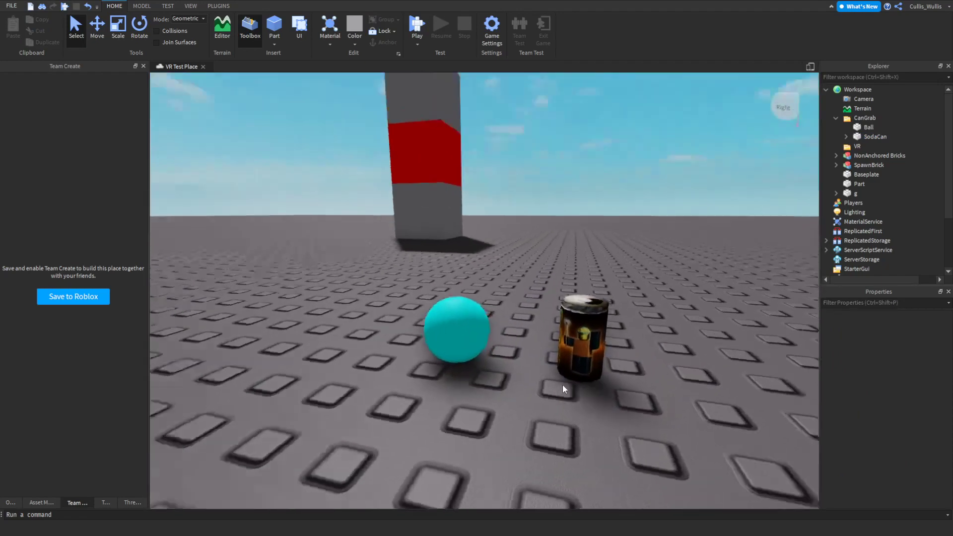
# Select the grey and red brick tower and inspect it up close
pyautogui.moveTo(562, 385); pyautogui.dragTo(585, 325, button='right')
pyautogui.press('s')
pyautogui.press('a')
pyautogui.press('w')
pyautogui.press('a')
pyautogui.press('s')
pyautogui.scroll(-4, 585, 328)
pyautogui.click(489, 329)
pyautogui.scroll(5, 485, 434)
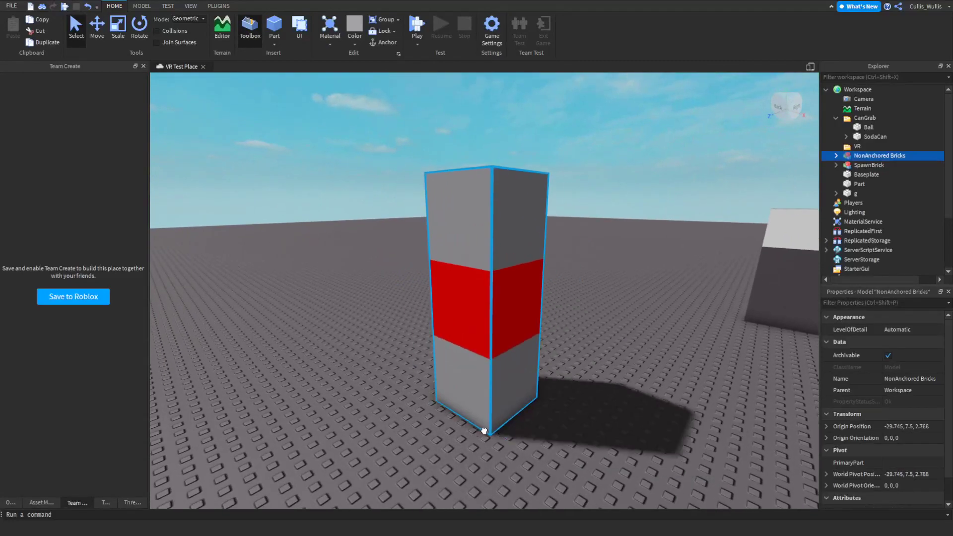
pyautogui.click(595, 428)
# Open the script inside the red button of the SpawnBrick model
pyautogui.moveTo(659, 430); pyautogui.dragTo(414, 288, button='right')
pyautogui.press('s')
pyautogui.press('w')
pyautogui.scroll(6, 656, 323)
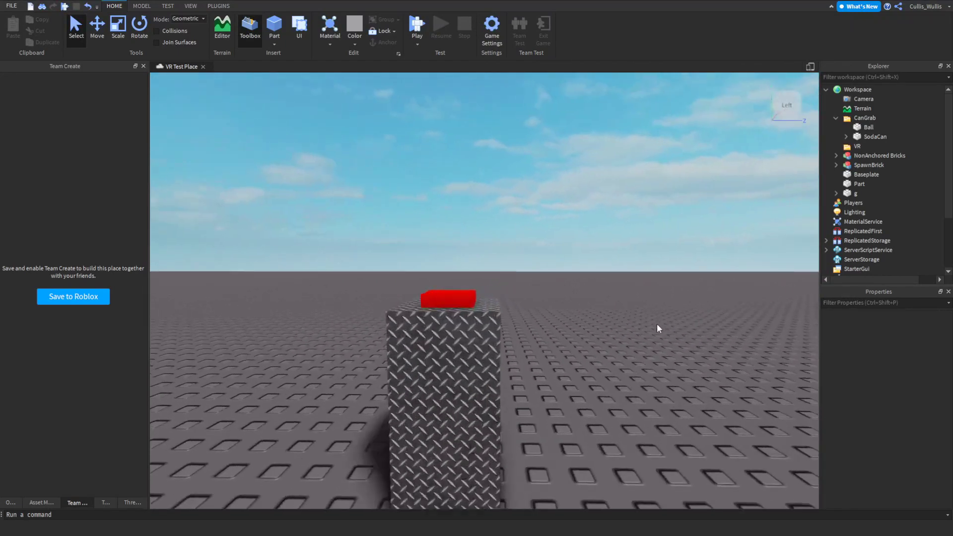
pyautogui.moveTo(657, 323); pyautogui.dragTo(657, 323, button='right')
pyautogui.click(530, 214)
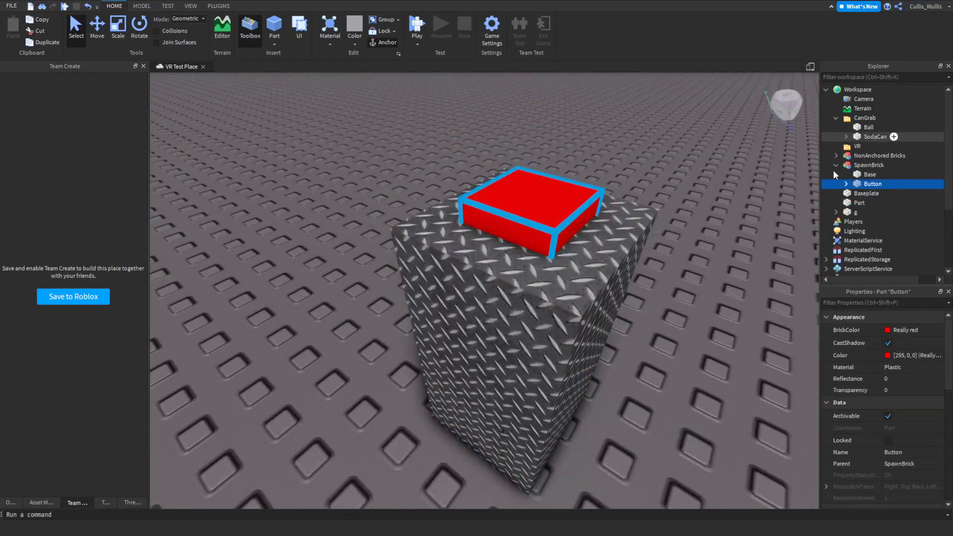
pyautogui.doubleClick(860, 194)
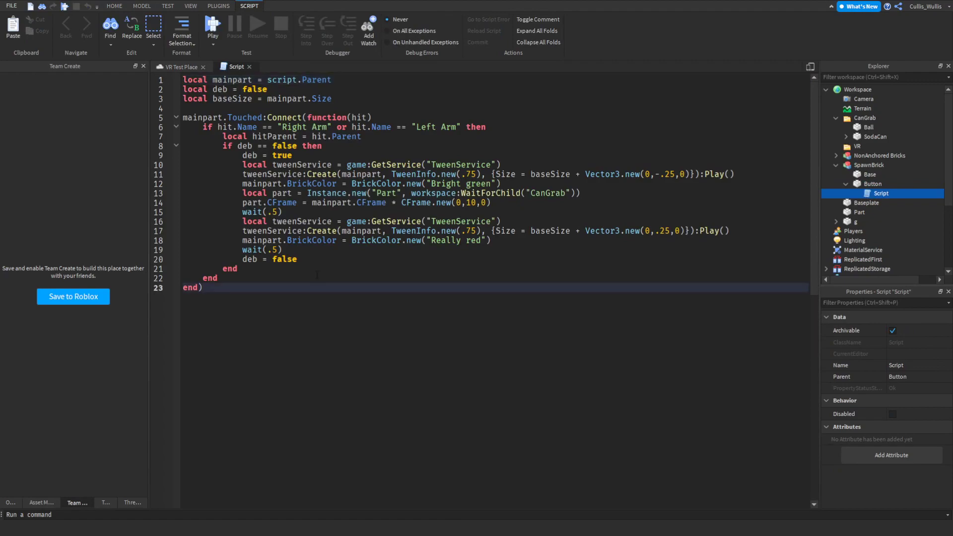
# Return to the place view and survey the open baseplate area away from the test objects
pyautogui.click(186, 67)
pyautogui.click(366, 165)
pyautogui.scroll(-10, 366, 164)
pyautogui.moveTo(365, 165); pyautogui.dragTo(528, 236, button='right')
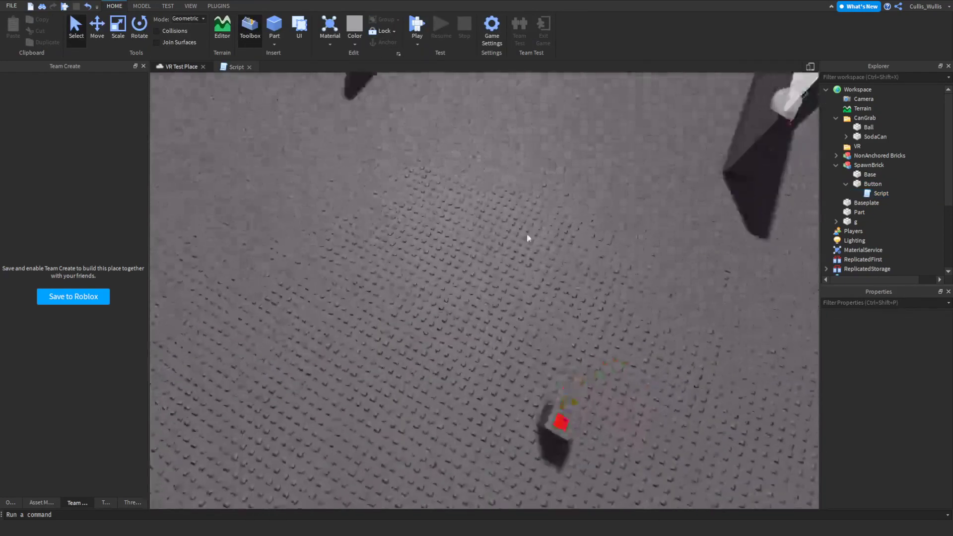
pyautogui.moveTo(466, 333); pyautogui.dragTo(512, 298, button='right')
pyautogui.scroll(10, 465, 283)
pyautogui.moveTo(582, 276); pyautogui.dragTo(582, 279, button='right')
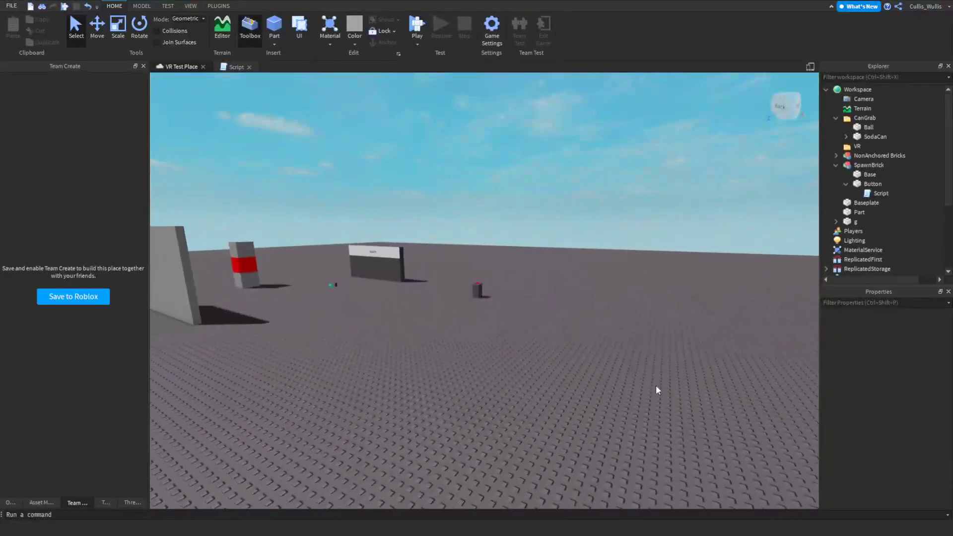
pyautogui.moveTo(657, 385); pyautogui.dragTo(518, 227, button='right')
pyautogui.press('d')
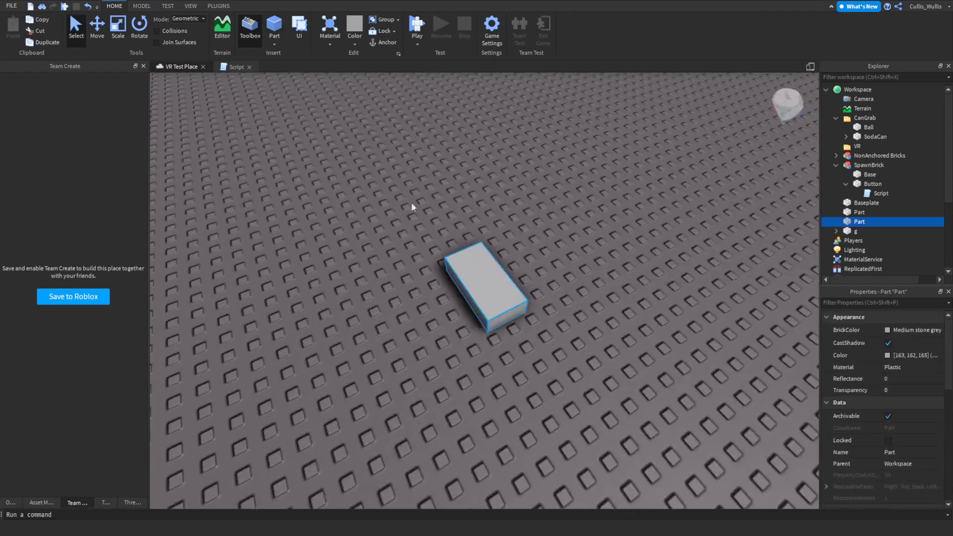
# Adjust the flat slab for the hoop's base and set the upper slab's material to Smooth Plastic
pyautogui.moveTo(415, 206); pyautogui.dragTo(491, 199)
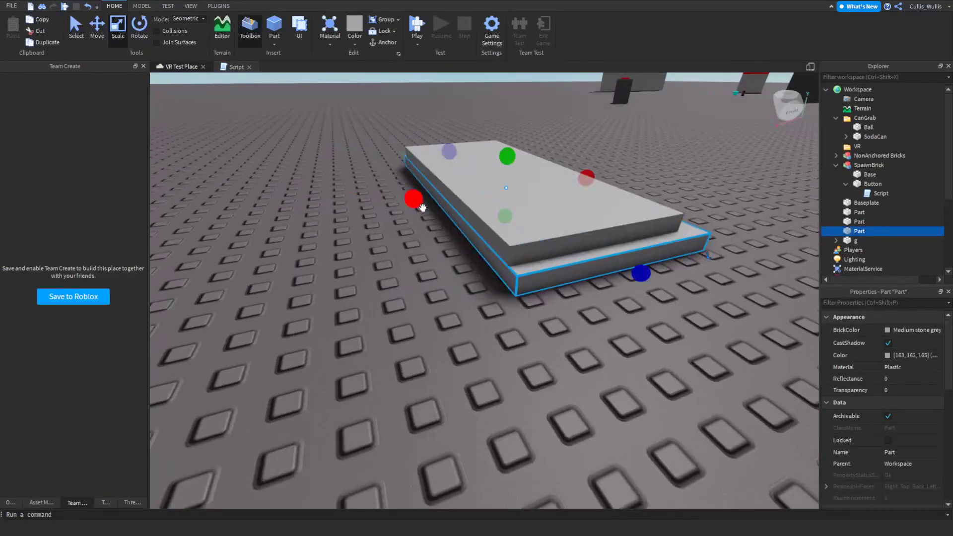
pyautogui.click(330, 44)
pyautogui.click(348, 124)
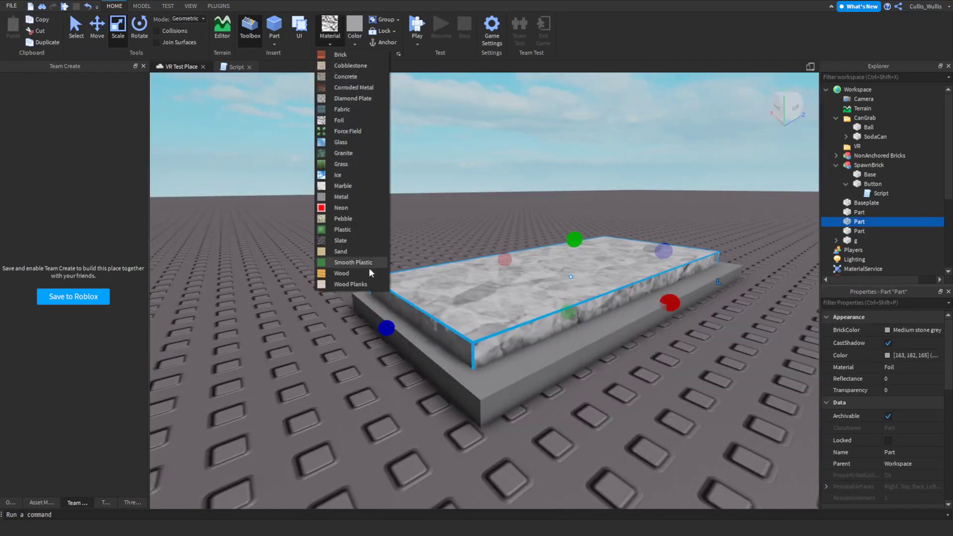
pyautogui.click(368, 267)
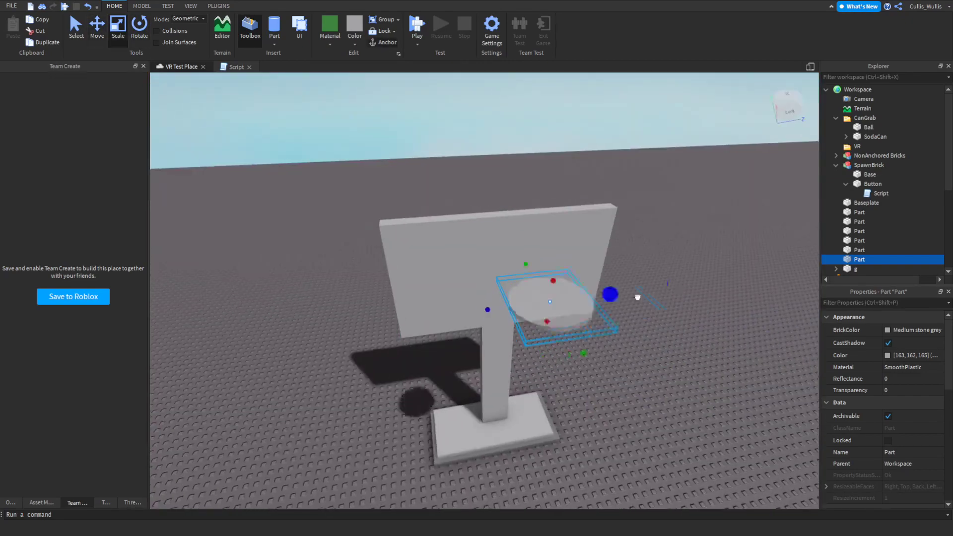
# Colour the hoop's backboard red
pyautogui.scroll(5, 526, 453)
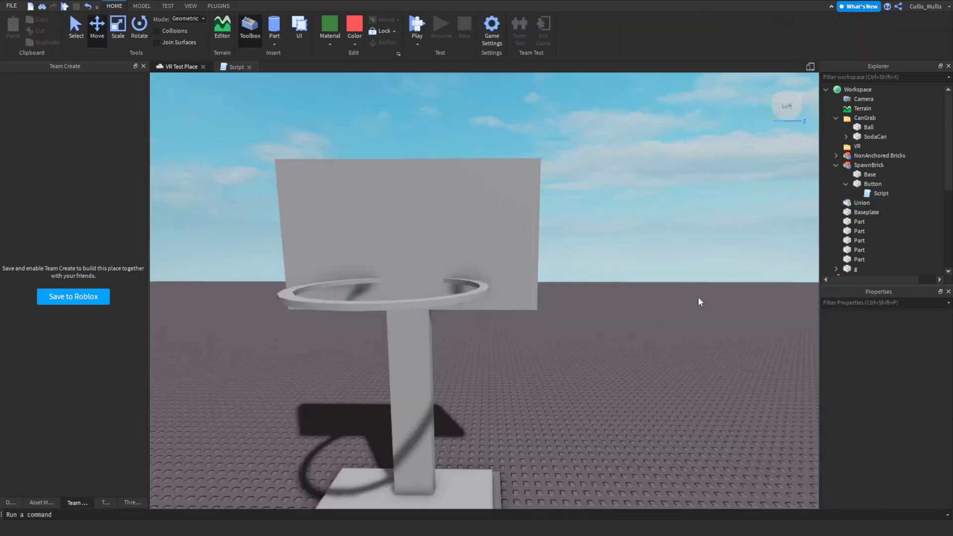
pyautogui.click(354, 24)
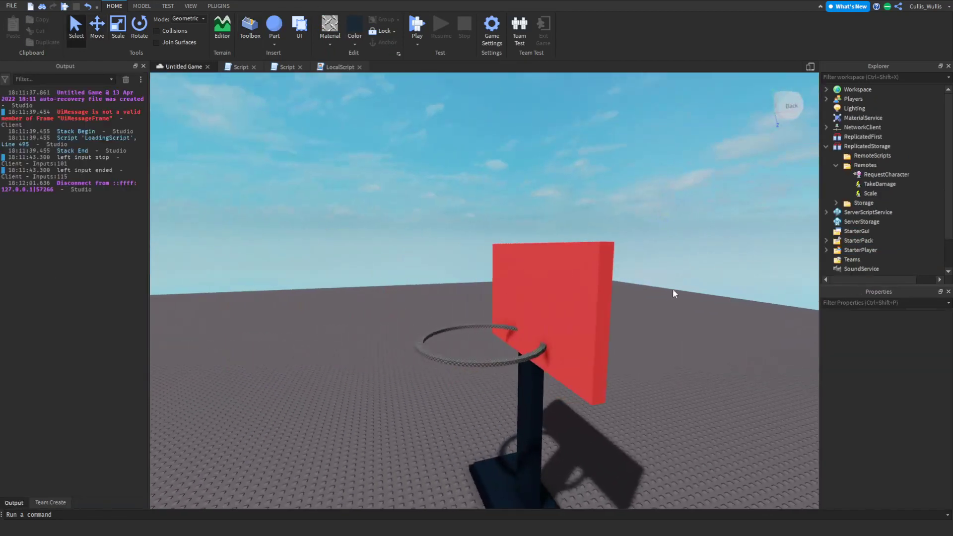
# Insert a block part at the basketball hoop's rim
pyautogui.moveTo(672, 289); pyautogui.dragTo(674, 290, button='right')
pyautogui.press('q')
pyautogui.press('e')
pyautogui.scroll(5, 677, 284)
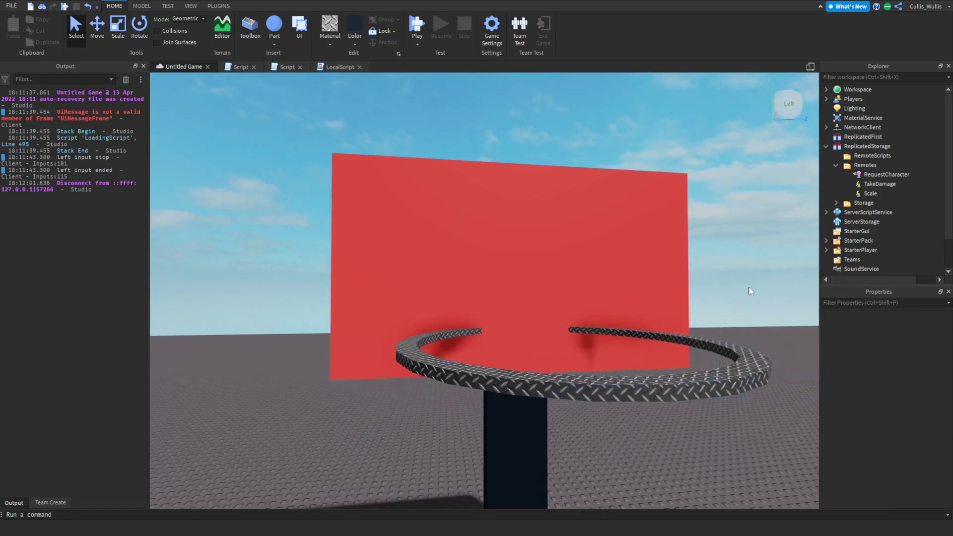
pyautogui.scroll(-6, 751, 290)
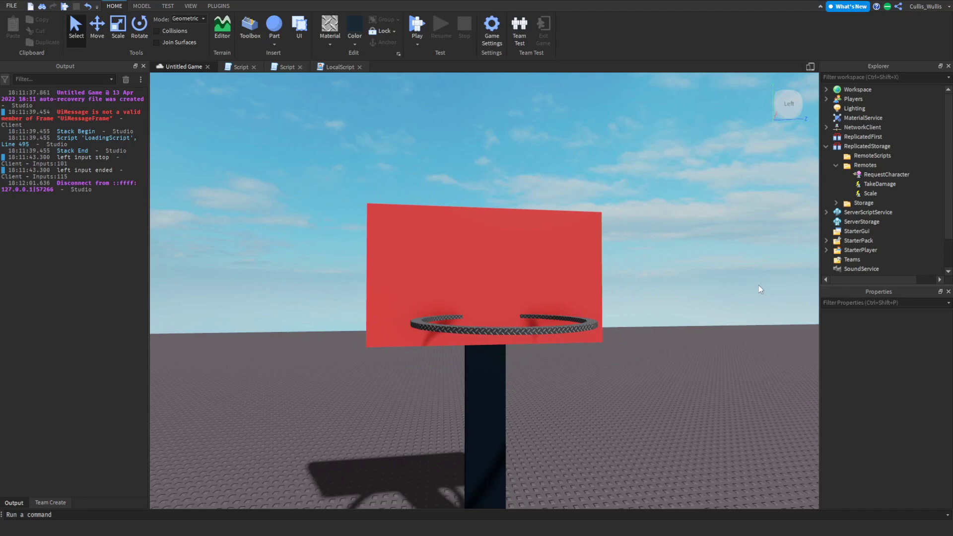
pyautogui.moveTo(683, 240); pyautogui.dragTo(683, 242, button='right')
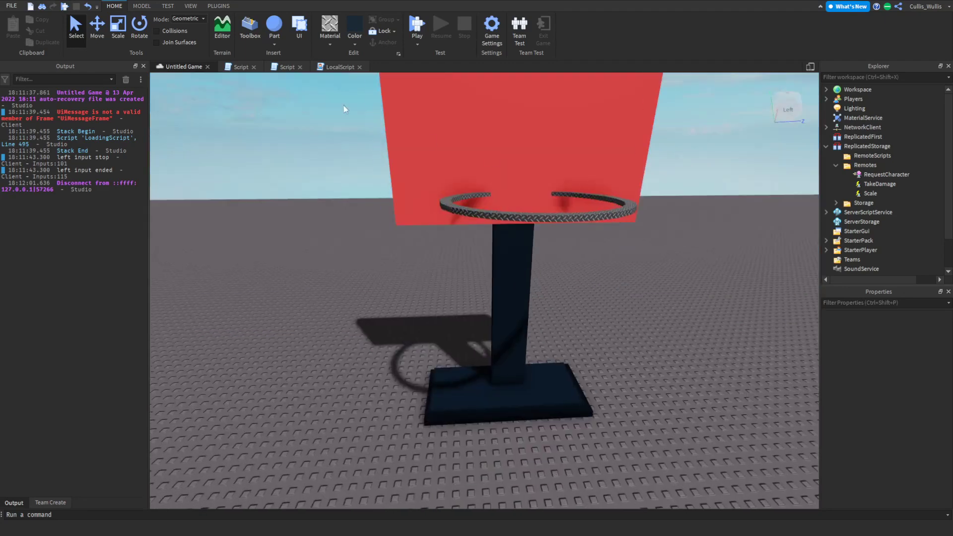
pyautogui.scroll(3, 343, 106)
pyautogui.click(276, 43)
pyautogui.click(290, 57)
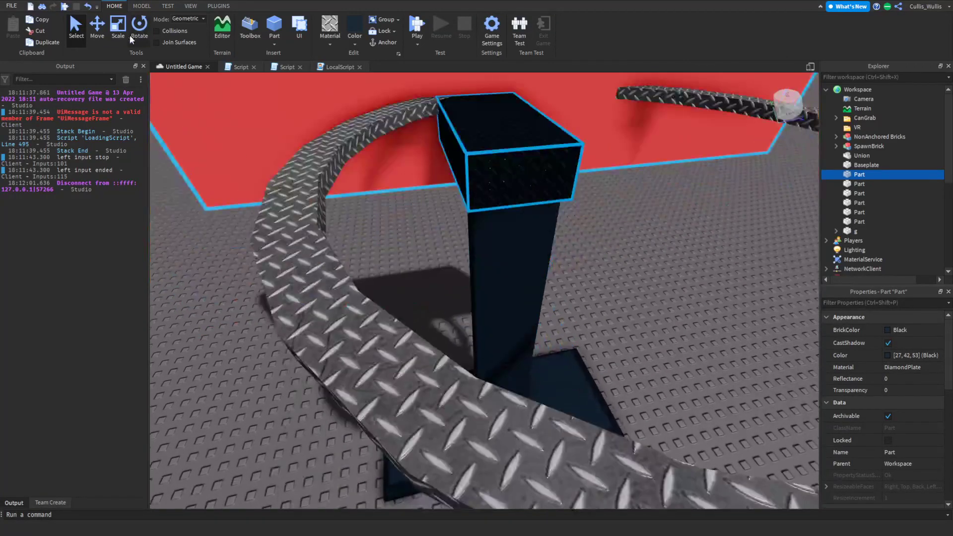
# Scale the new block into a flat plate stretching across the opening of the hoop's rim
pyautogui.click(119, 30)
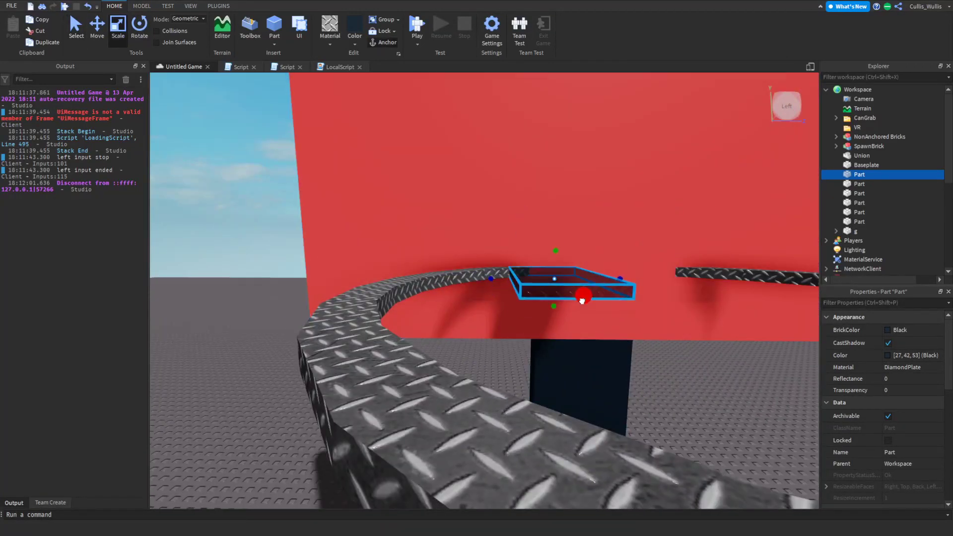
pyautogui.moveTo(582, 301); pyautogui.dragTo(577, 287)
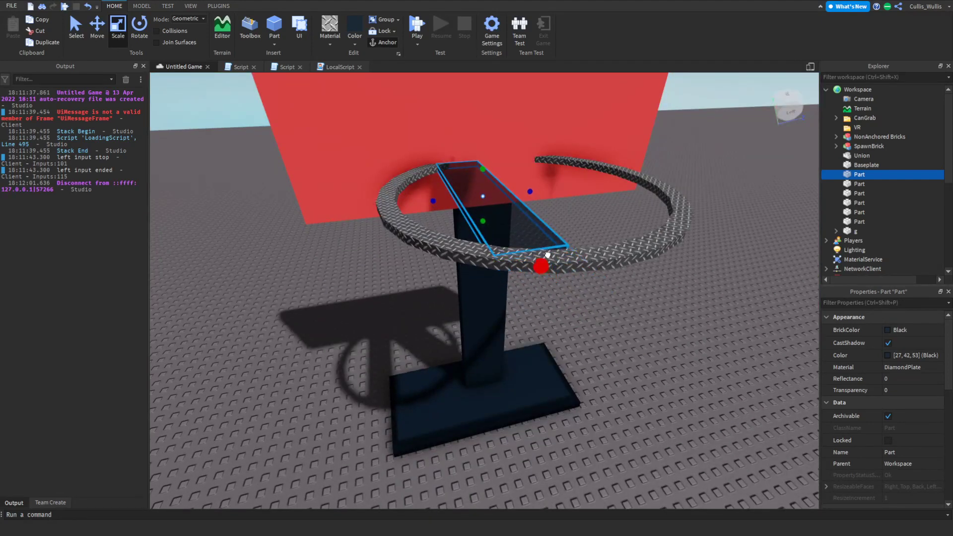
pyautogui.moveTo(555, 233); pyautogui.dragTo(526, 235, button='right')
pyautogui.moveTo(498, 226); pyautogui.dragTo(587, 232)
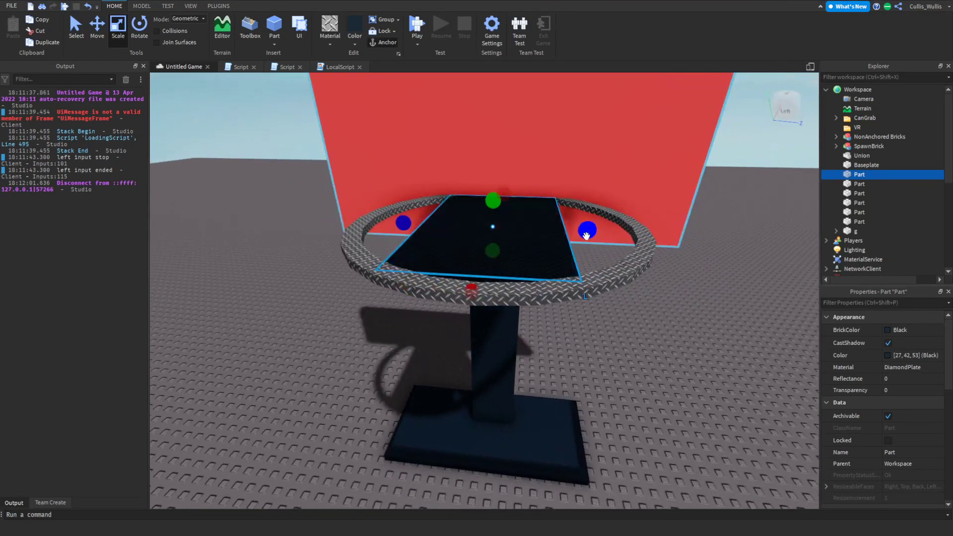
# Fine-tune the plate's length and width so that it fits inside the rim
pyautogui.moveTo(587, 231); pyautogui.dragTo(499, 329, button='right')
pyautogui.scroll(-3, 499, 330)
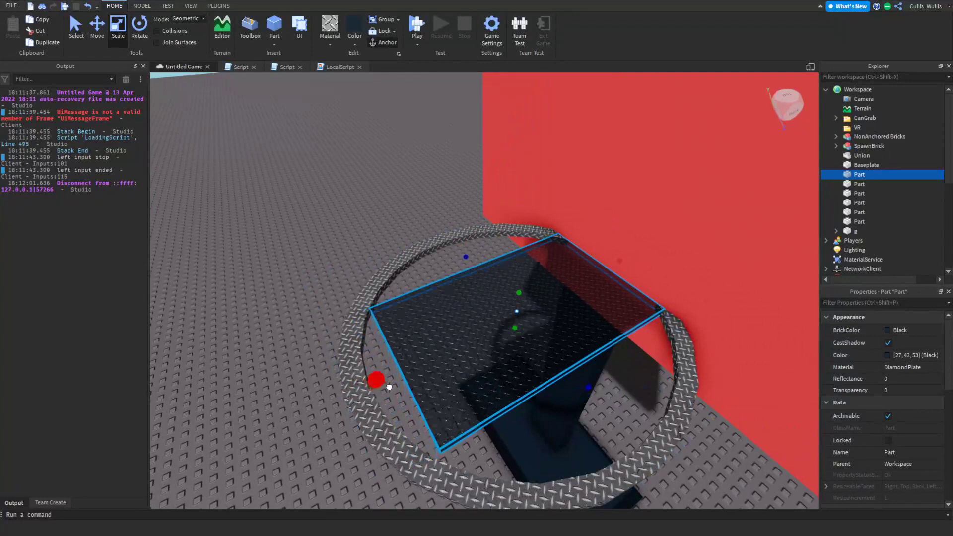
pyautogui.moveTo(376, 380); pyautogui.dragTo(378, 376)
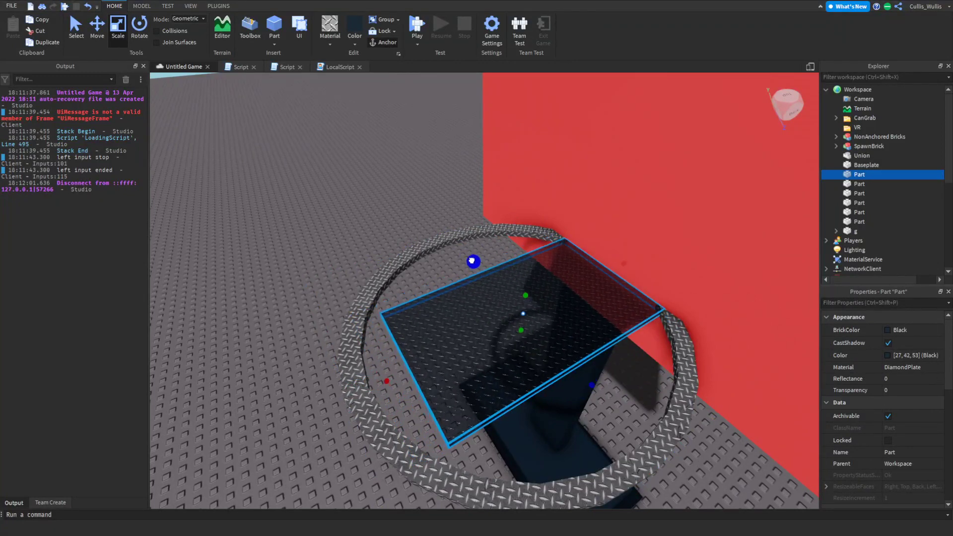
pyautogui.moveTo(614, 258); pyautogui.dragTo(574, 258)
pyautogui.moveTo(574, 257)
pyautogui.mouseDown(button='right')
pyautogui.moveTo(600, 253)
pyautogui.moveTo(586, 263)
pyautogui.mouseUp(button='right')
pyautogui.moveTo(565, 273); pyautogui.dragTo(584, 276)
pyautogui.moveTo(584, 276); pyautogui.dragTo(431, 331, button='right')
pyautogui.moveTo(423, 346); pyautogui.dragTo(420, 346)
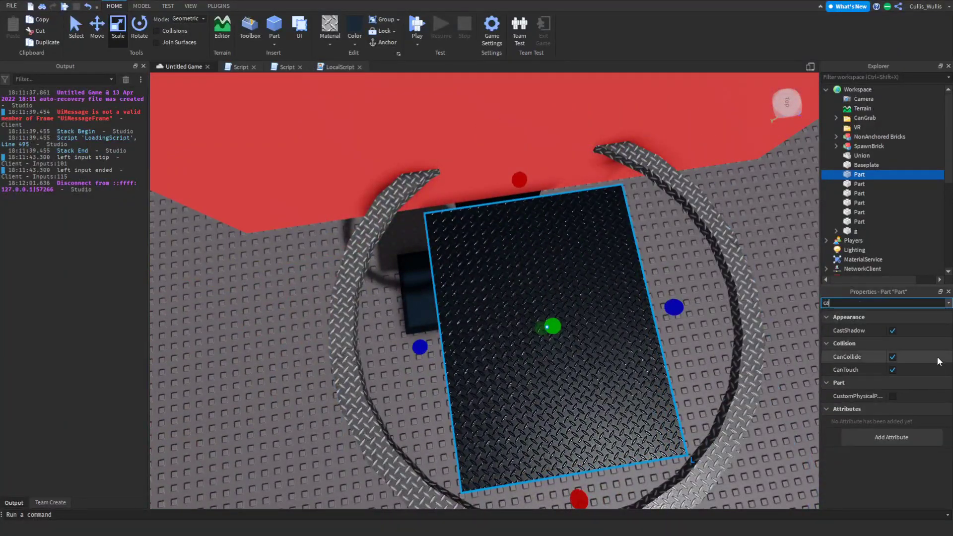
# Turn off CanCollide for the plate inside the rim and set its Transparency to 1
pyautogui.click(894, 357)
pyautogui.moveTo(611, 300); pyautogui.dragTo(616, 304, button='right')
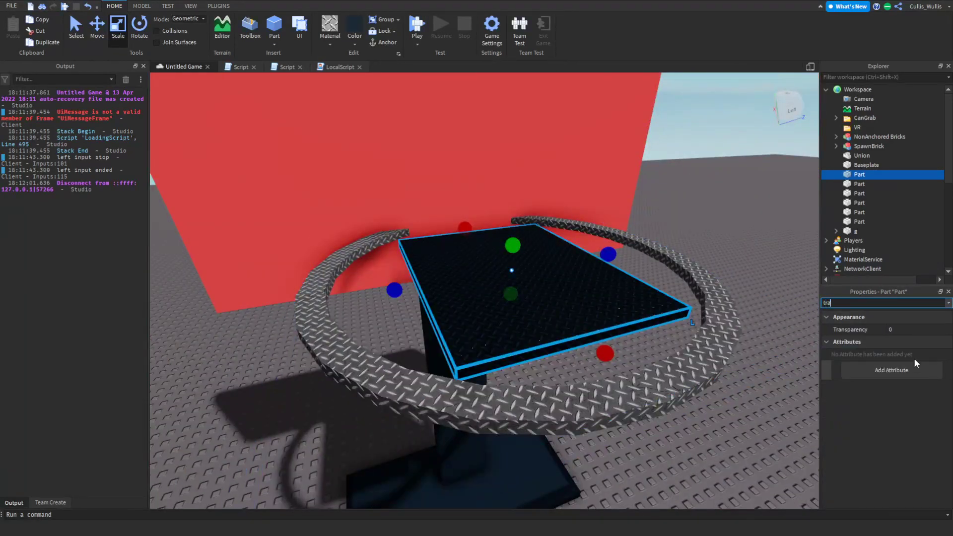
pyautogui.write('1')
pyautogui.press('Return')
pyautogui.moveTo(759, 228); pyautogui.dragTo(747, 221, button='right')
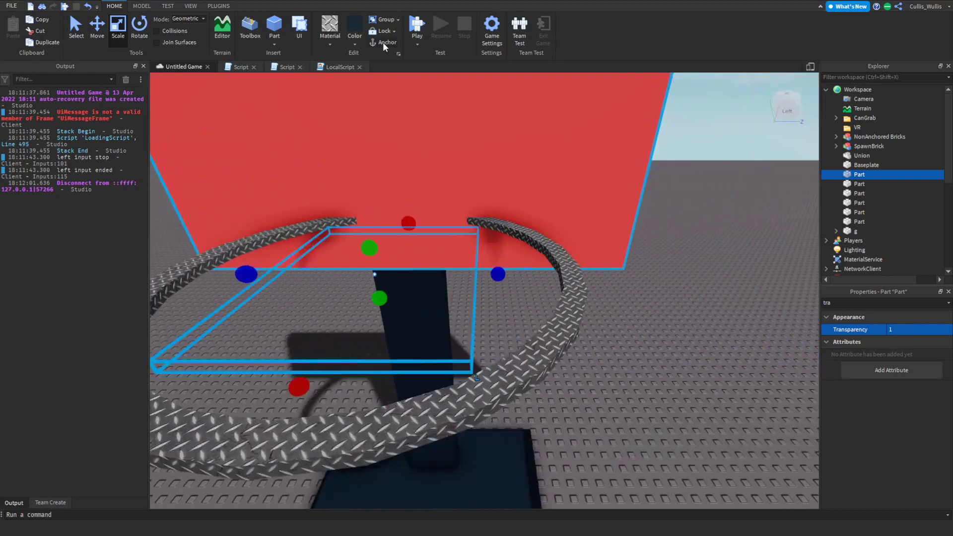
# Anchor the invisible plate and nudge it slightly upward inside the hoop's rim
pyautogui.click(382, 43)
pyautogui.moveTo(608, 225); pyautogui.dragTo(618, 271, button='right')
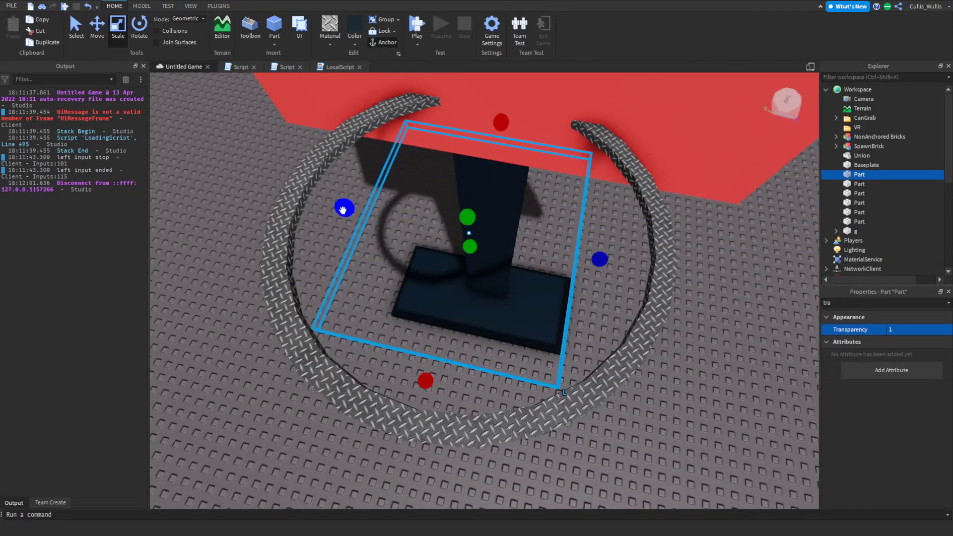
pyautogui.moveTo(352, 207); pyautogui.dragTo(534, 206, button='right')
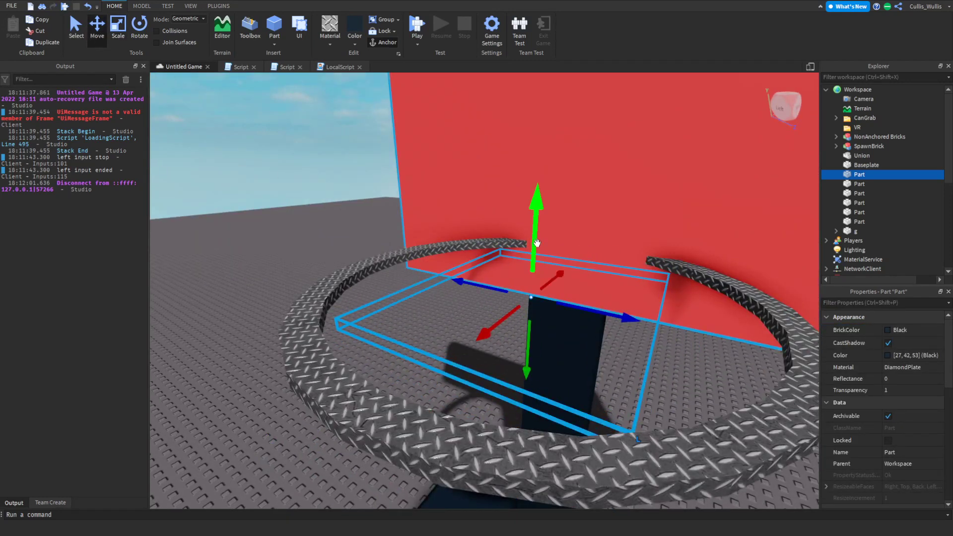
pyautogui.moveTo(530, 257); pyautogui.dragTo(534, 251)
pyautogui.moveTo(534, 252); pyautogui.dragTo(534, 251, button='right')
pyautogui.click(534, 252)
pyautogui.click(396, 198)
pyautogui.moveTo(397, 199); pyautogui.dragTo(398, 198, button='right')
pyautogui.scroll(-5, 398, 198)
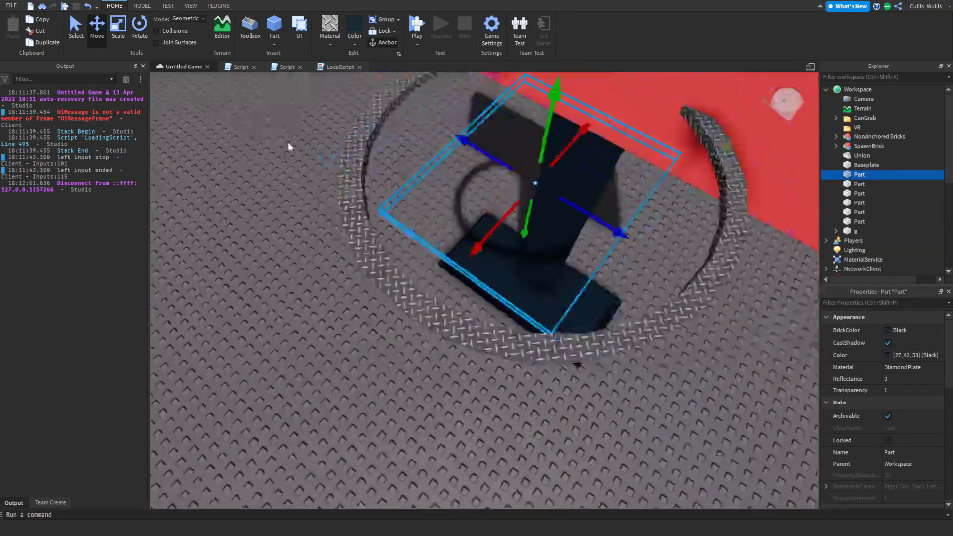
# Insert a ball part on the baseplate near the hoop, in yellowish orange with the SmoothPlastic material
pyautogui.click(359, 186)
pyautogui.moveTo(501, 236); pyautogui.dragTo(501, 236, button='right')
pyautogui.moveTo(465, 322); pyautogui.dragTo(670, 241, button='right')
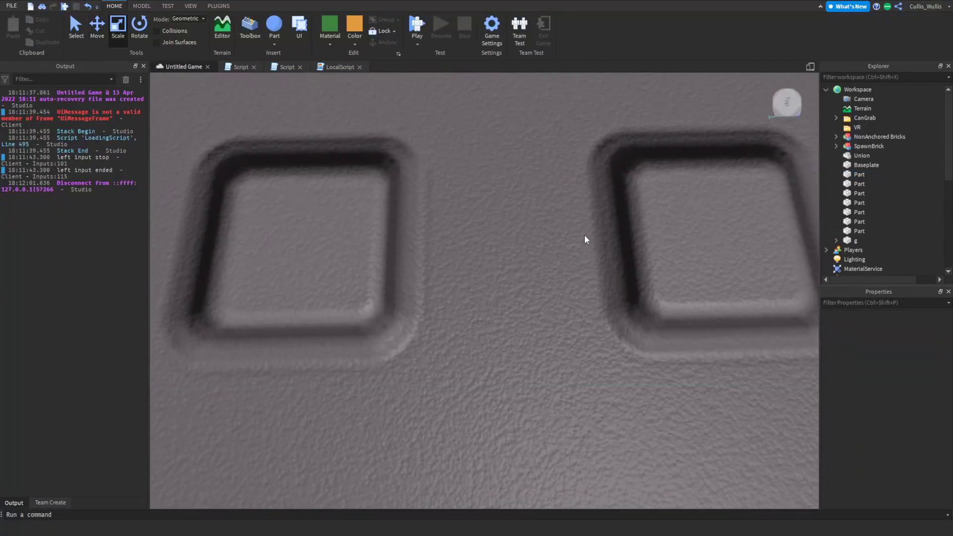
pyautogui.moveTo(585, 239); pyautogui.dragTo(585, 240, button='right')
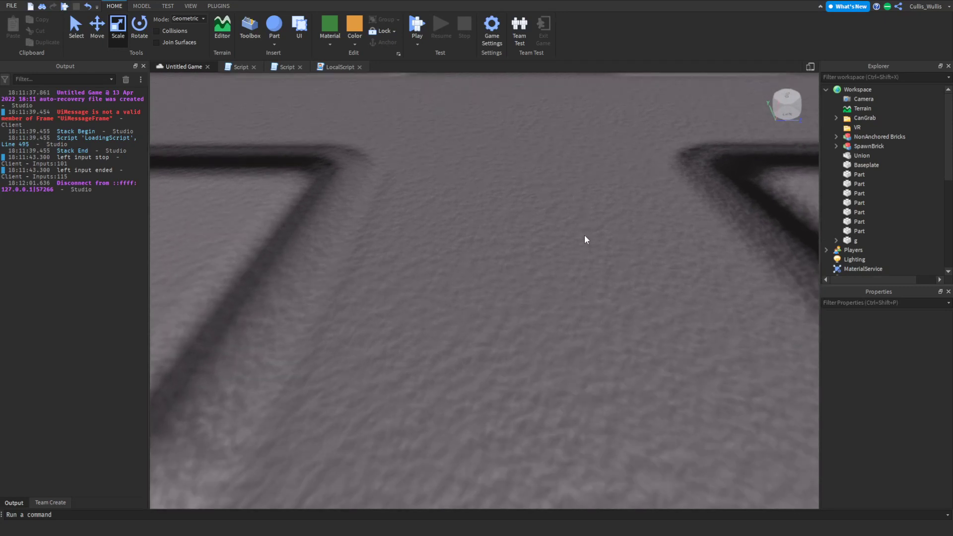
pyautogui.moveTo(585, 235); pyautogui.dragTo(585, 235, button='right')
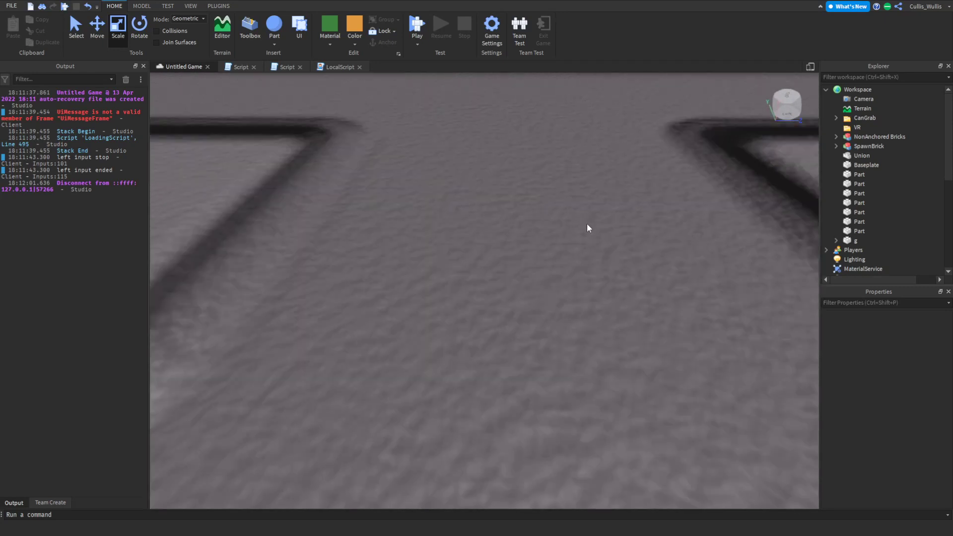
pyautogui.scroll(-5, 587, 223)
pyautogui.moveTo(586, 224); pyautogui.dragTo(587, 223, button='right')
pyautogui.press('w')
pyautogui.click(485, 270)
pyautogui.click(645, 264)
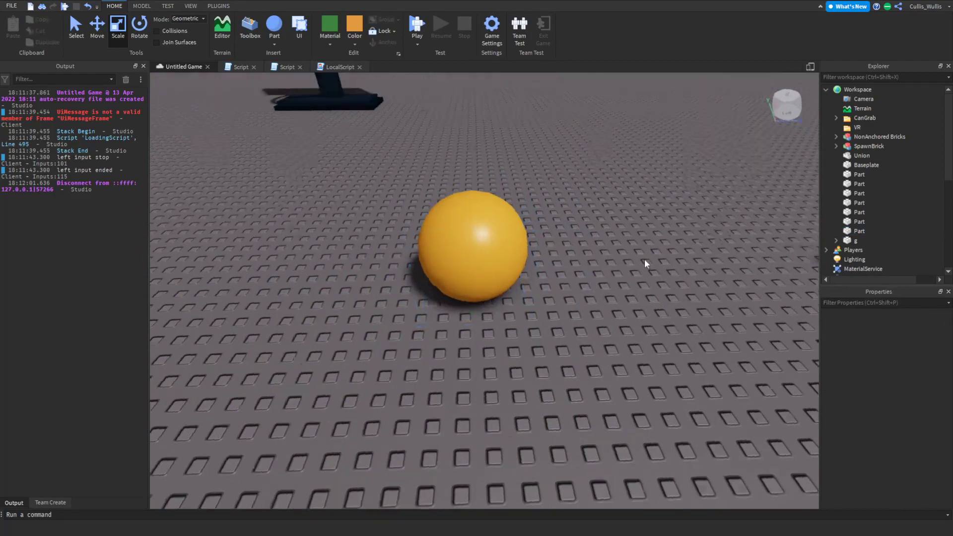
# Move the orange ball across the baseplate to the area beside the soda can and the cyan ball
pyautogui.moveTo(645, 264); pyautogui.dragTo(681, 245, button='right')
pyautogui.press('s')
pyautogui.press('w')
pyautogui.moveTo(681, 245); pyautogui.dragTo(466, 378)
pyautogui.click(665, 319)
pyautogui.moveTo(665, 319); pyautogui.dragTo(655, 249, button='right')
pyautogui.press('s')
pyautogui.scroll(2, 621, 270)
pyautogui.click(570, 284)
pyautogui.moveTo(571, 285); pyautogui.dragTo(469, 369, button='right')
pyautogui.scroll(1, 516, 331)
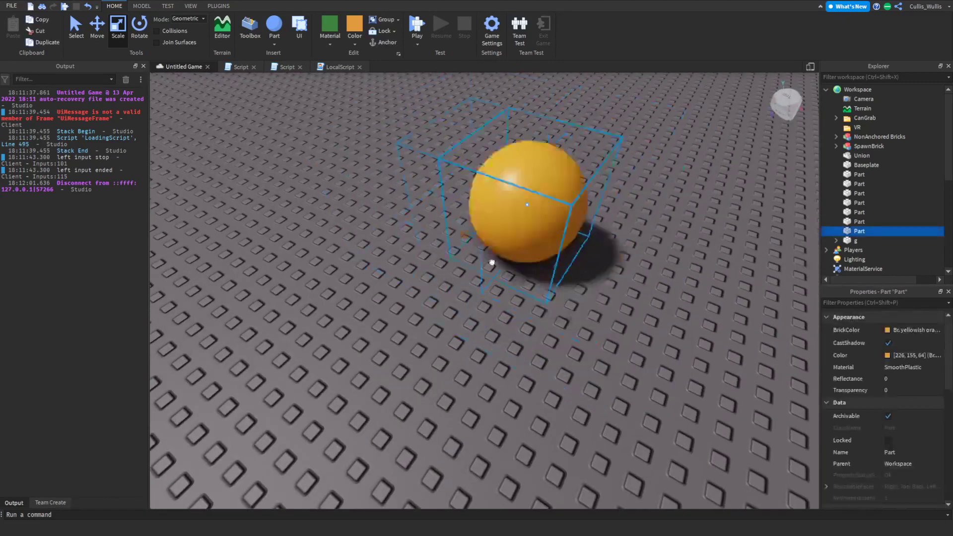
pyautogui.moveTo(469, 369); pyautogui.dragTo(456, 365)
pyautogui.click(670, 338)
pyautogui.moveTo(670, 338); pyautogui.dragTo(662, 268, button='right')
pyautogui.press('w')
pyautogui.moveTo(673, 442); pyautogui.dragTo(565, 353)
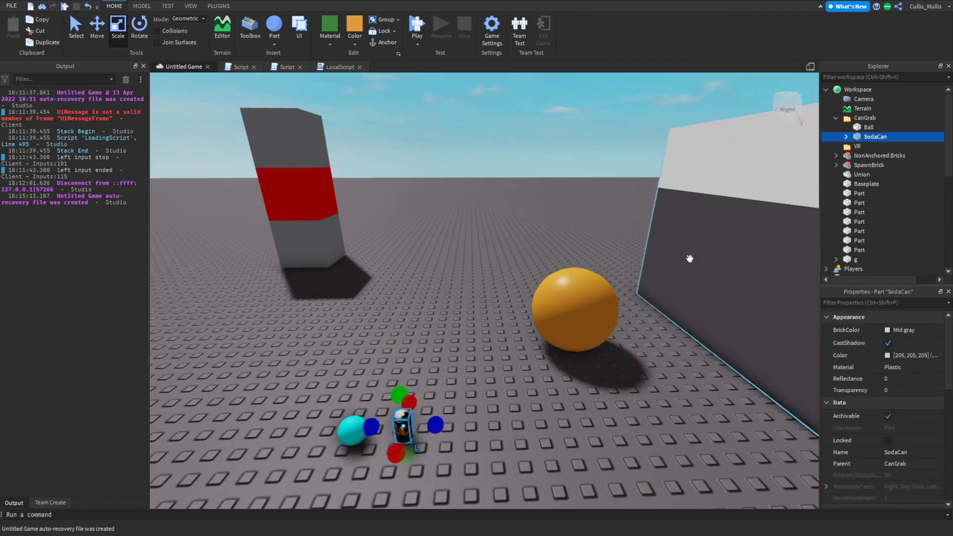
# Expand SodaCan and its TriggerInput to examine the objects they contain
pyautogui.click(846, 136)
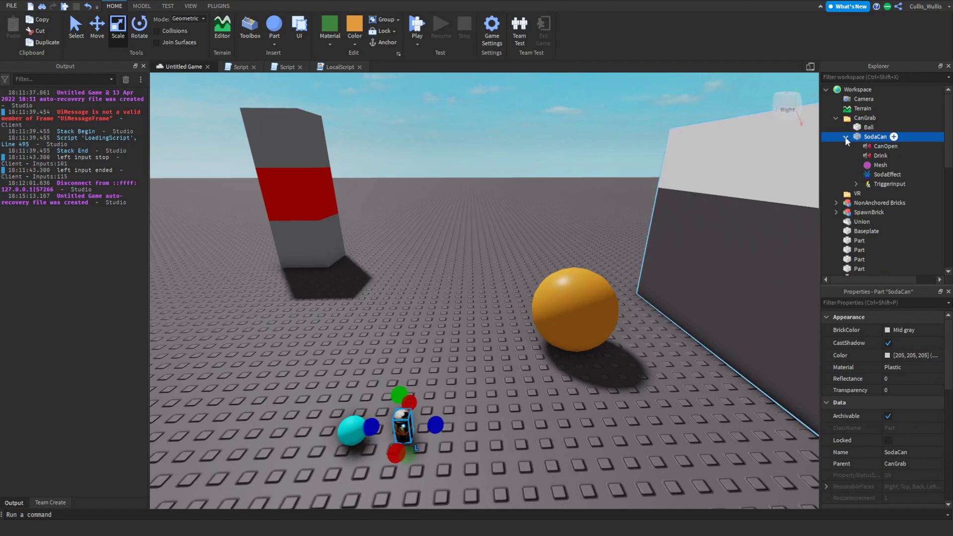
pyautogui.click(854, 185)
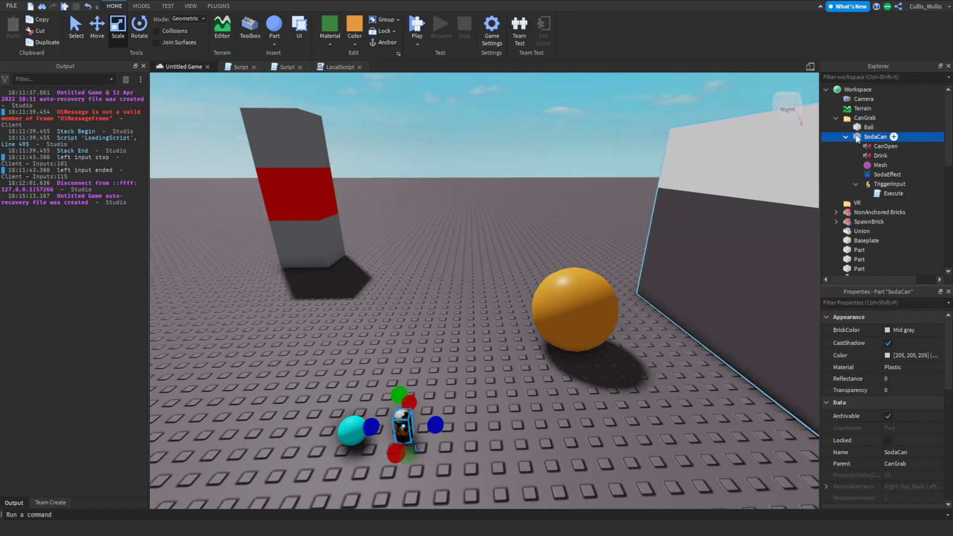
pyautogui.click(511, 207)
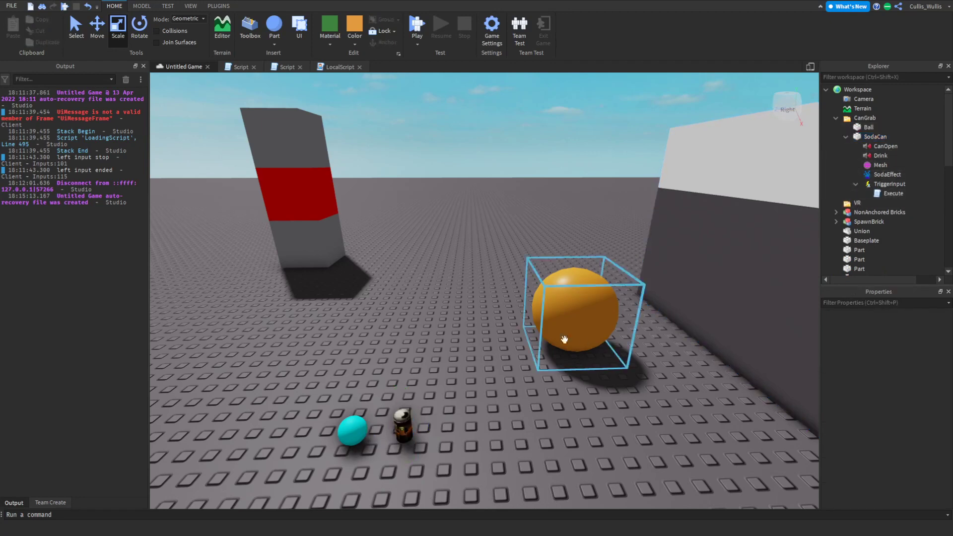
# Reposition the orange ball on the open baseplate in front of the basketball hoop
pyautogui.click(564, 339)
pyautogui.press('f')
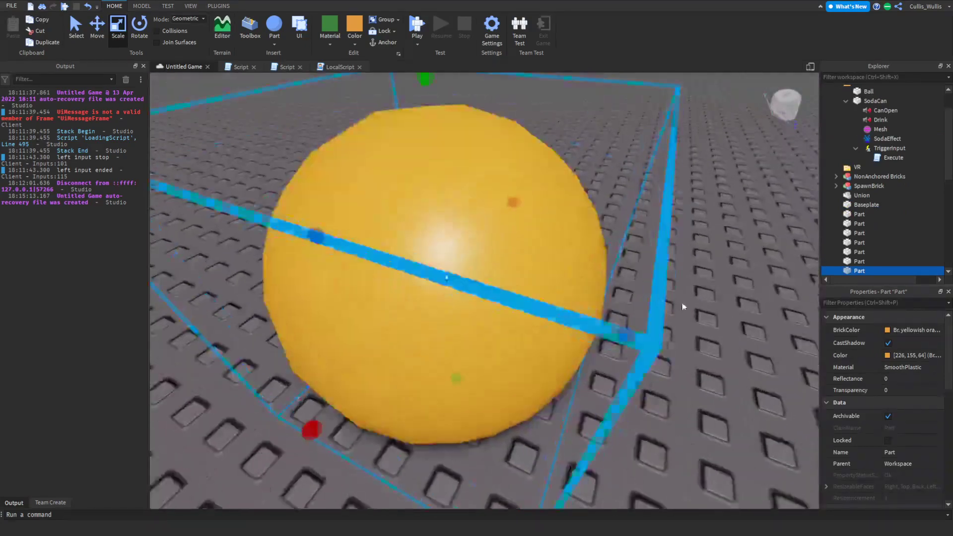
pyautogui.moveTo(682, 307); pyautogui.dragTo(689, 297, button='right')
pyautogui.click(689, 297)
pyautogui.moveTo(551, 328)
pyautogui.mouseDown()
pyautogui.moveTo(532, 320)
pyautogui.moveTo(598, 339)
pyautogui.moveTo(558, 331)
pyautogui.mouseUp()
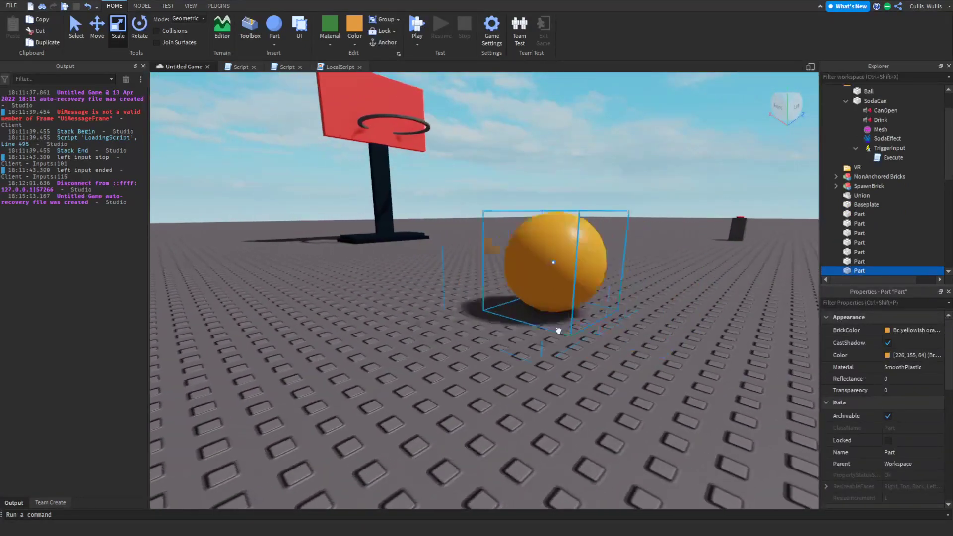
pyautogui.scroll(5, 558, 330)
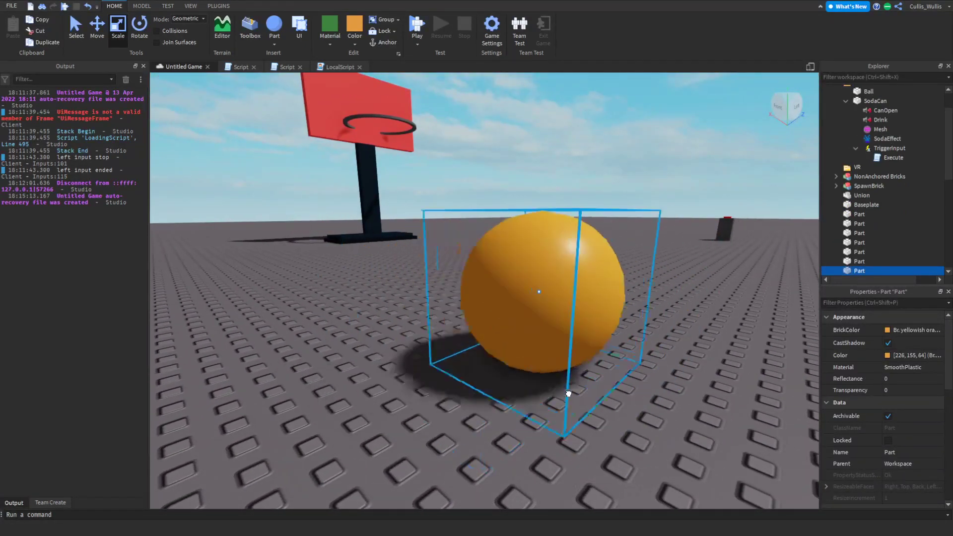
pyautogui.moveTo(568, 394); pyautogui.dragTo(528, 347)
pyautogui.click(674, 343)
pyautogui.moveTo(674, 339); pyautogui.dragTo(674, 344, button='right')
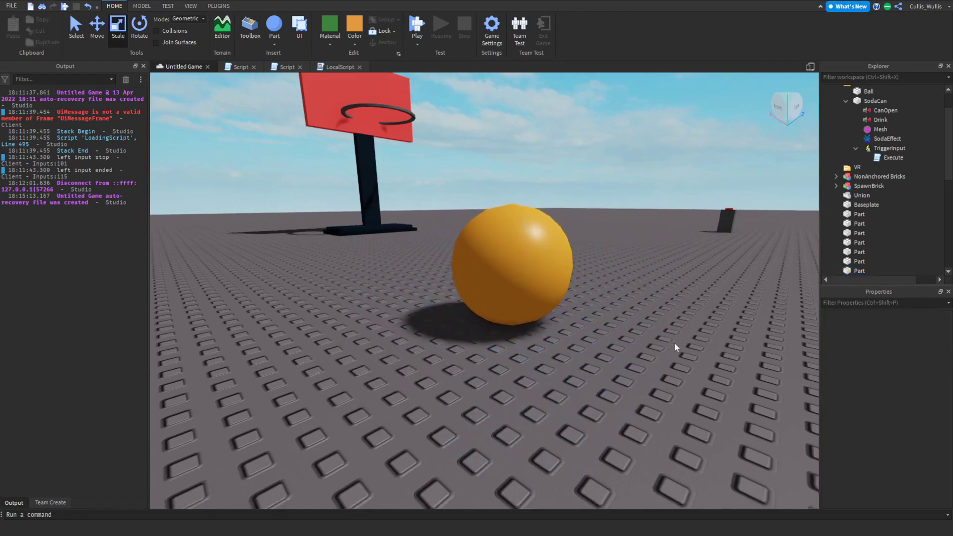
pyautogui.click(517, 360)
pyautogui.scroll(8, 569, 298)
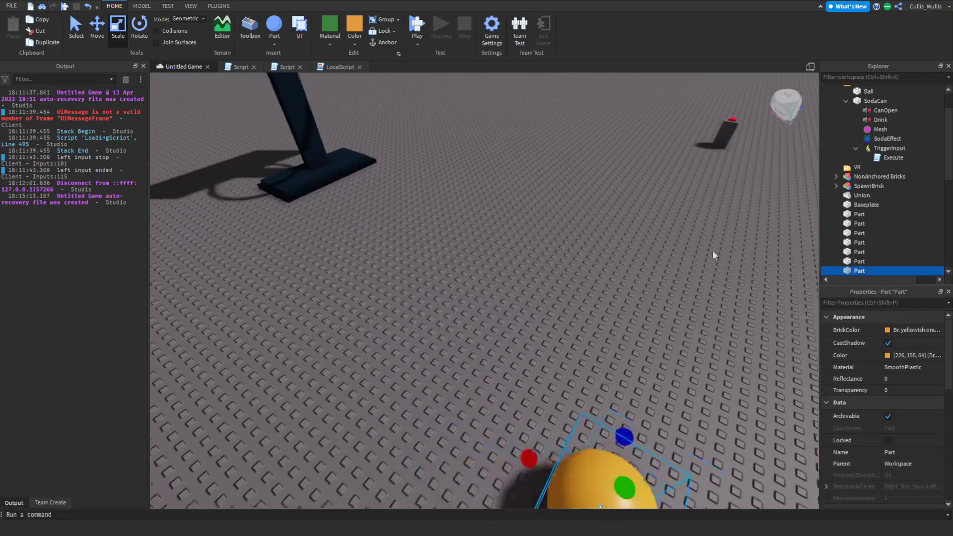
pyautogui.scroll(-4, 712, 255)
pyautogui.click(711, 293)
pyautogui.scroll(4, 710, 305)
pyautogui.moveTo(710, 305); pyautogui.dragTo(721, 341, button='right')
pyautogui.moveTo(582, 300); pyautogui.dragTo(518, 368)
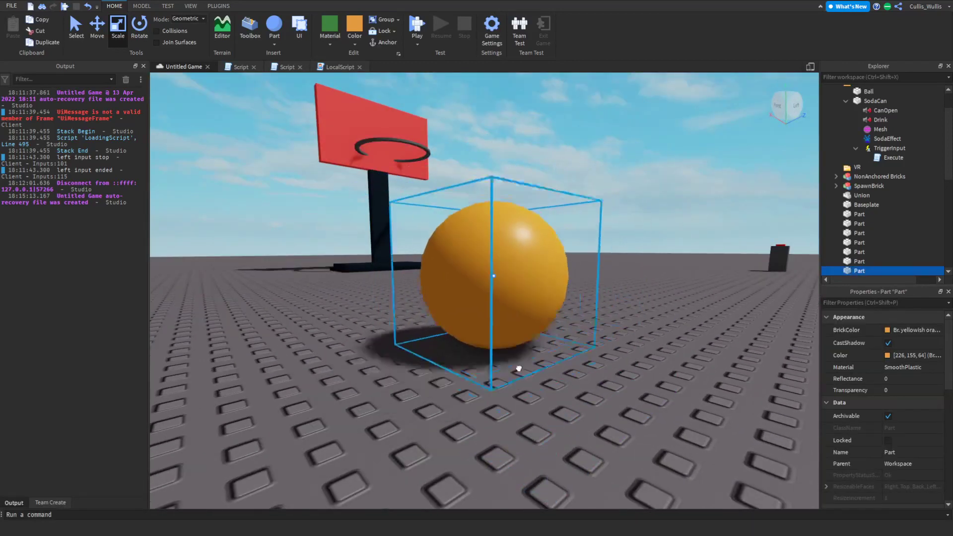
pyautogui.scroll(3, 518, 368)
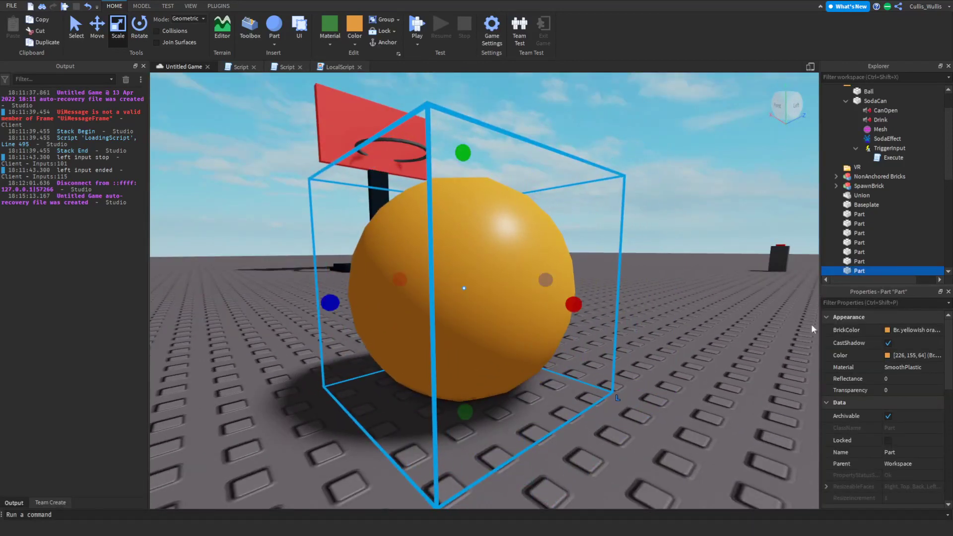
# Find the orange ball's Name property and rename the part to Basketball
pyautogui.click(884, 302)
pyautogui.write('ns')
pyautogui.click(908, 329)
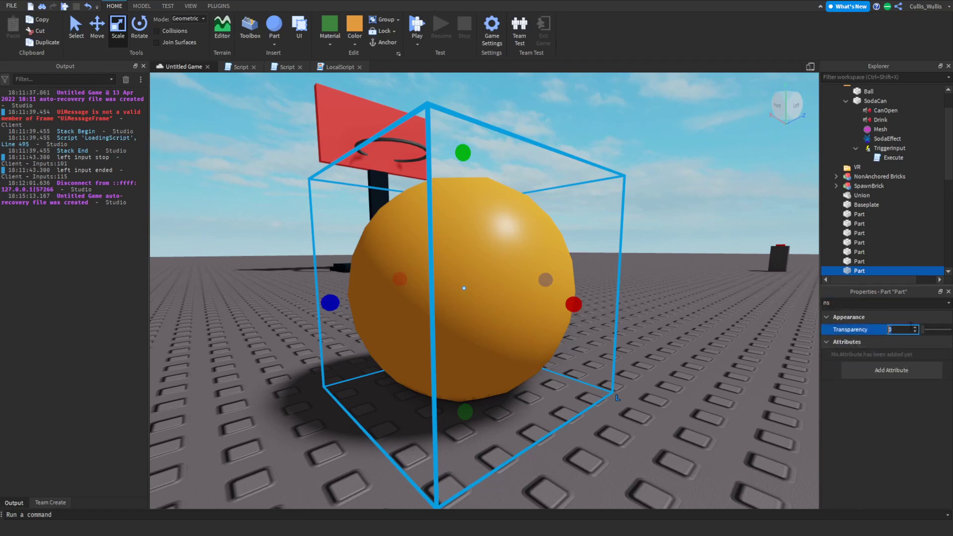
pyautogui.click(874, 302)
pyautogui.press('BackSpace')
pyautogui.press('BackSpace')
pyautogui.write('nam')
pyautogui.click(916, 341)
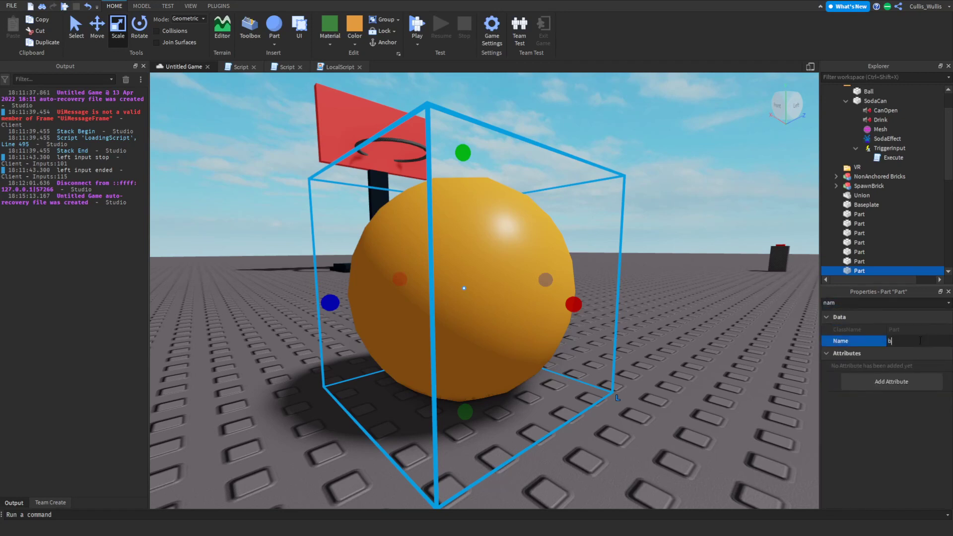
pyautogui.write('Basketball')
pyautogui.press('Return')
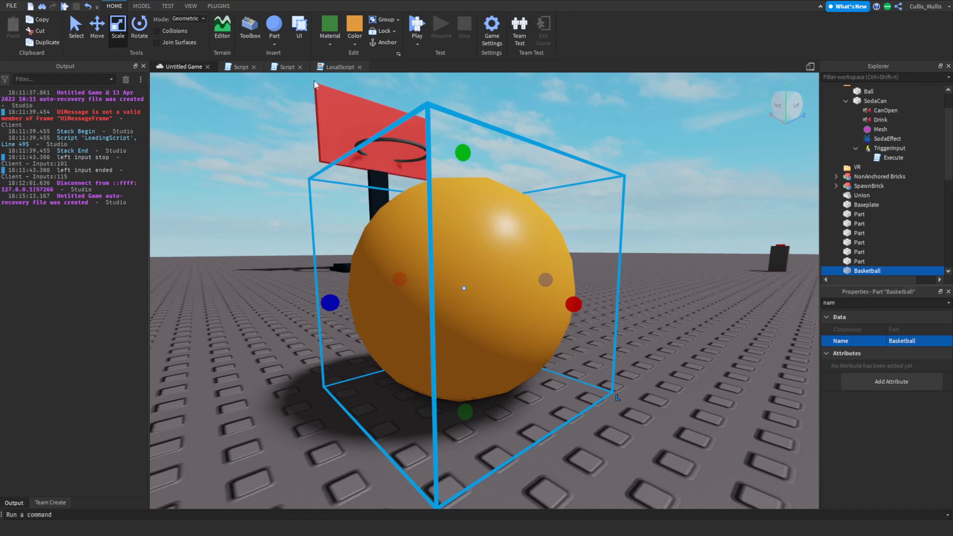
# Select the invisible plate inside the hoop's rim and add a Script to it
pyautogui.press('w')
pyautogui.moveTo(614, 220); pyautogui.dragTo(615, 221, button='right')
pyautogui.click(784, 175)
pyautogui.moveTo(668, 174); pyautogui.dragTo(668, 174, button='right')
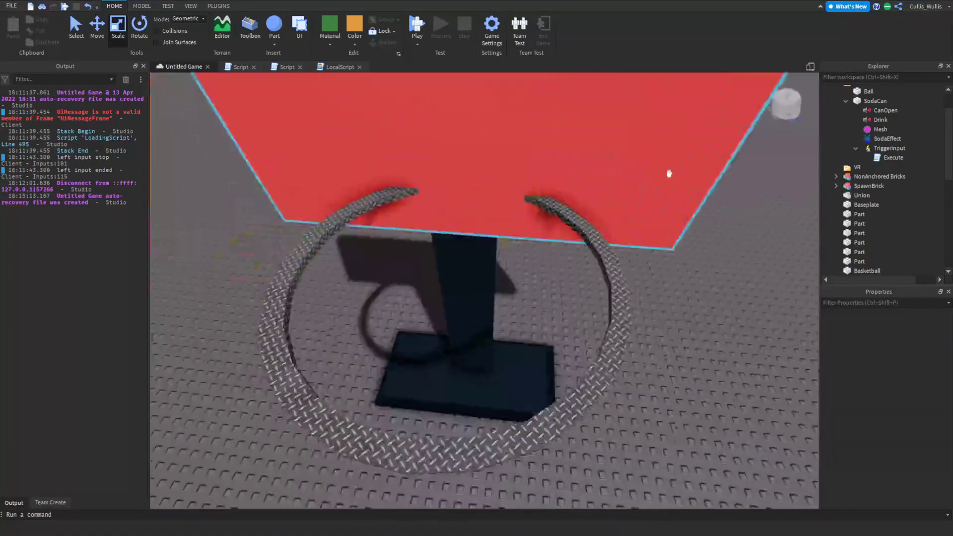
pyautogui.click(481, 269)
pyautogui.press('q')
pyautogui.moveTo(624, 211); pyautogui.dragTo(623, 206, button='right')
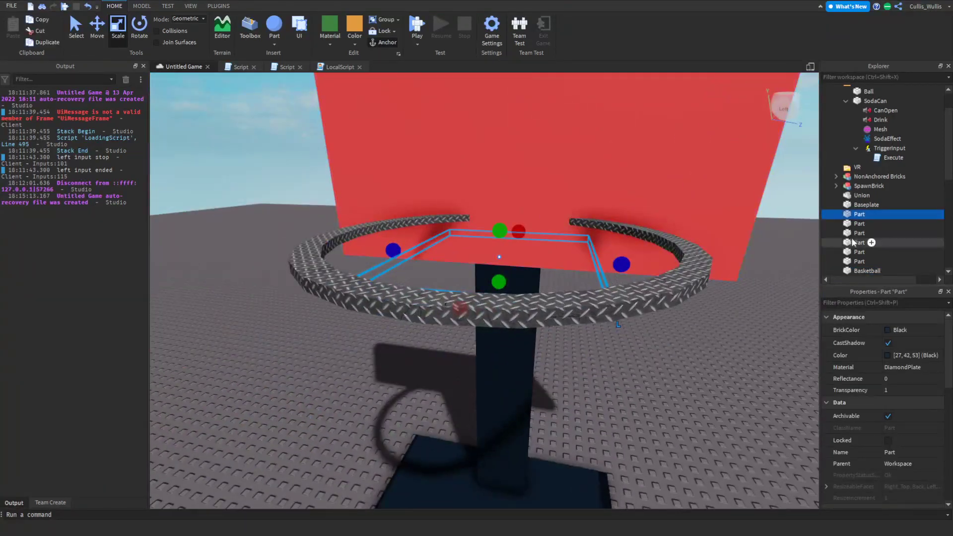
pyautogui.click(872, 214)
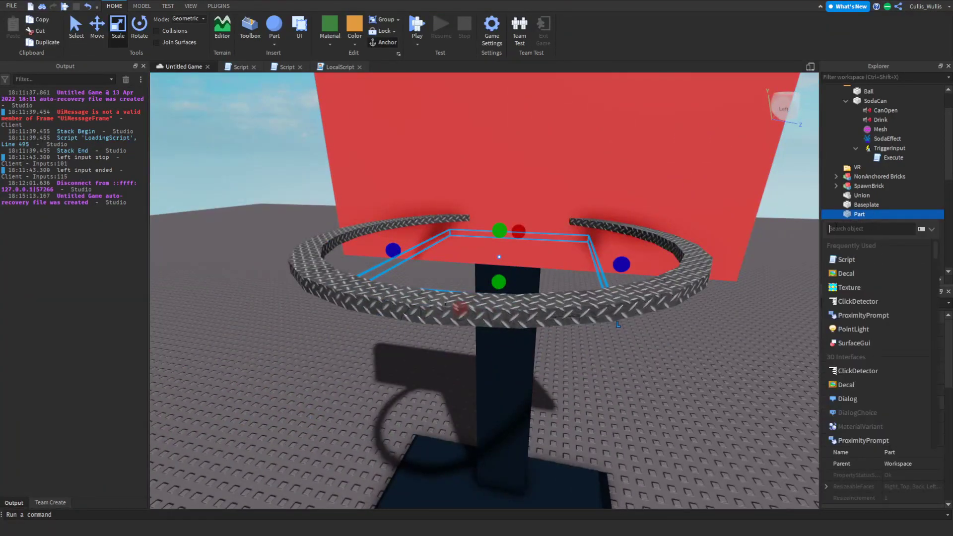
pyautogui.click(866, 259)
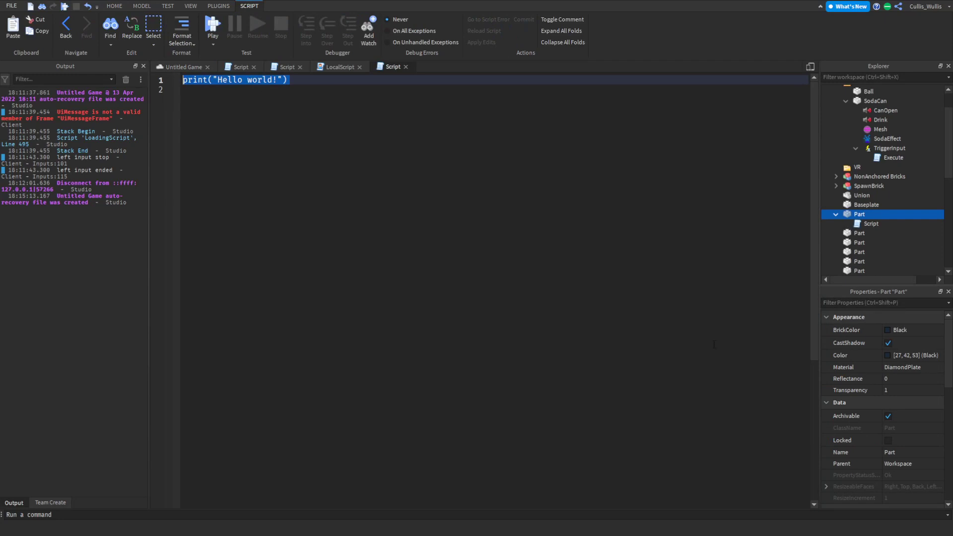
# Replace the default code with a handler function connected through script.Parent.Touched:Connect(function())
pyautogui.write('script.Parent.Touched')
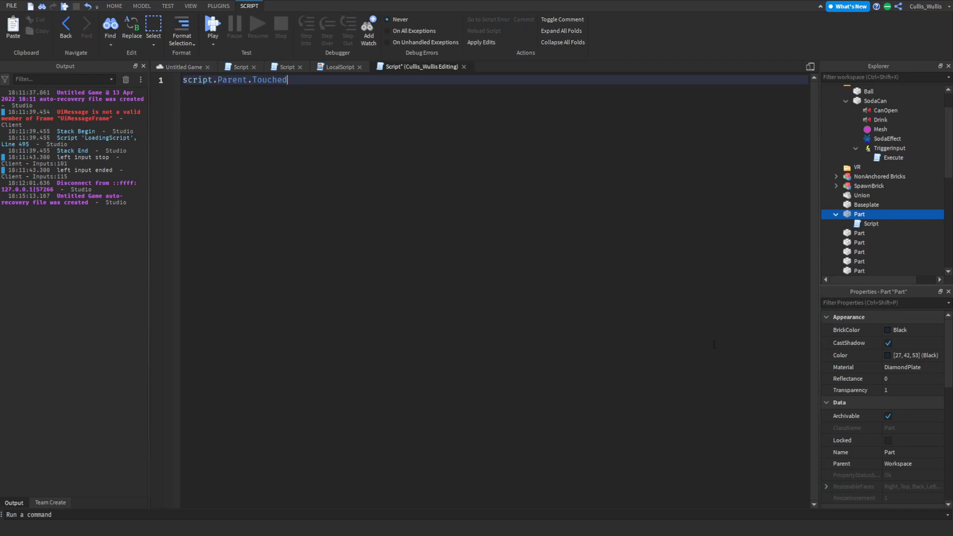
pyautogui.write(':Connect(fucn')
pyautogui.press('BackSpace')
pyautogui.press('BackSpace')
pyautogui.press('BackSpace')
pyautogui.press('BackSpace')
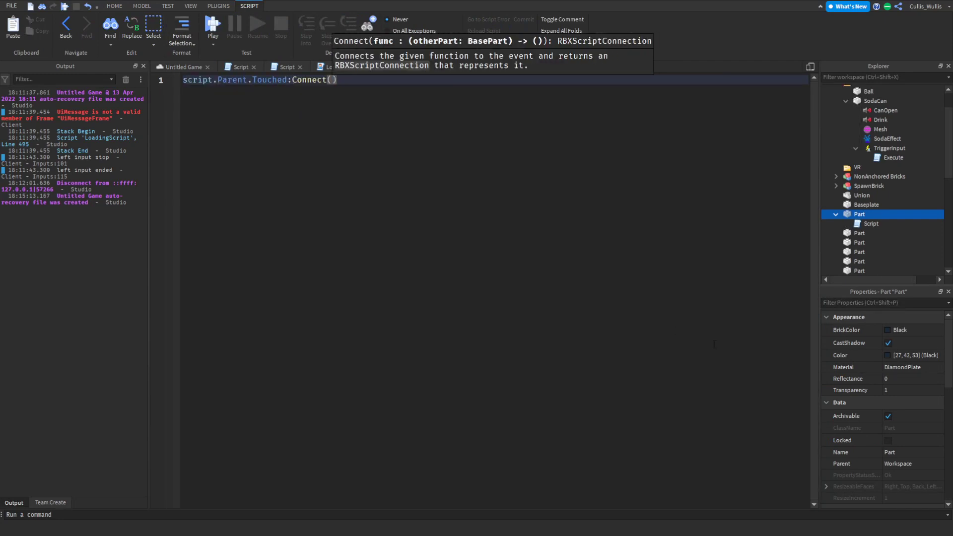
pyautogui.write('function(')
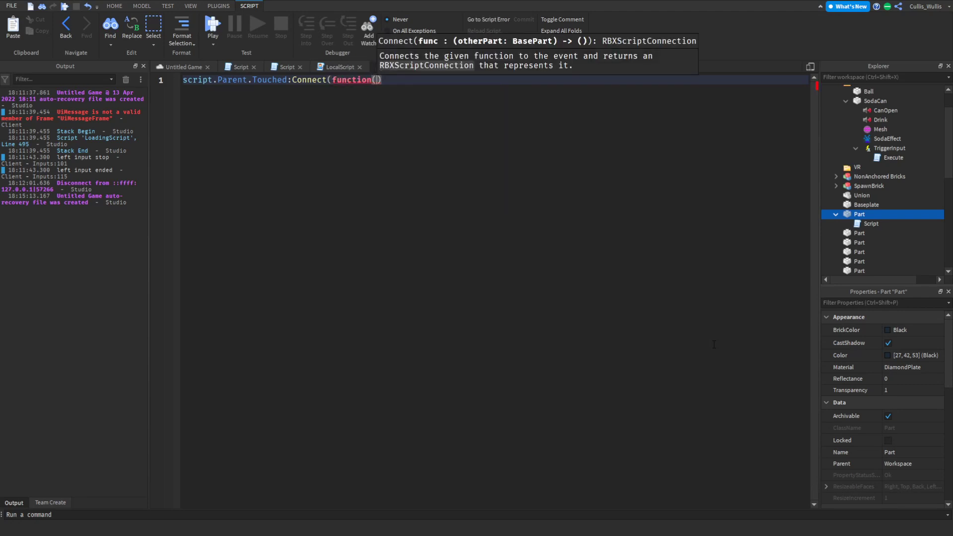
pyautogui.write(')')
pyautogui.press('Return')
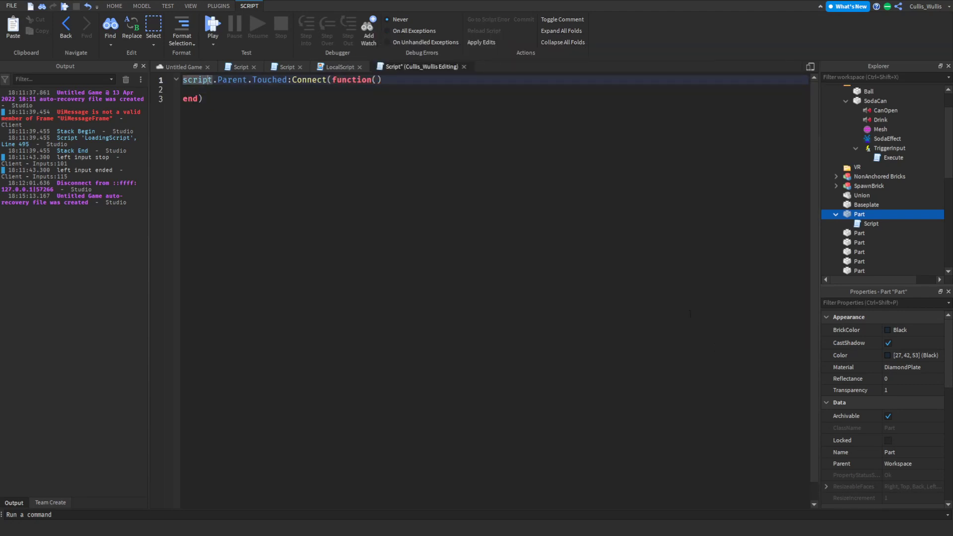
# Add part as the parameter of the Touched handler function
pyautogui.press('End')
pyautogui.press('Left')
pyautogui.write('part')
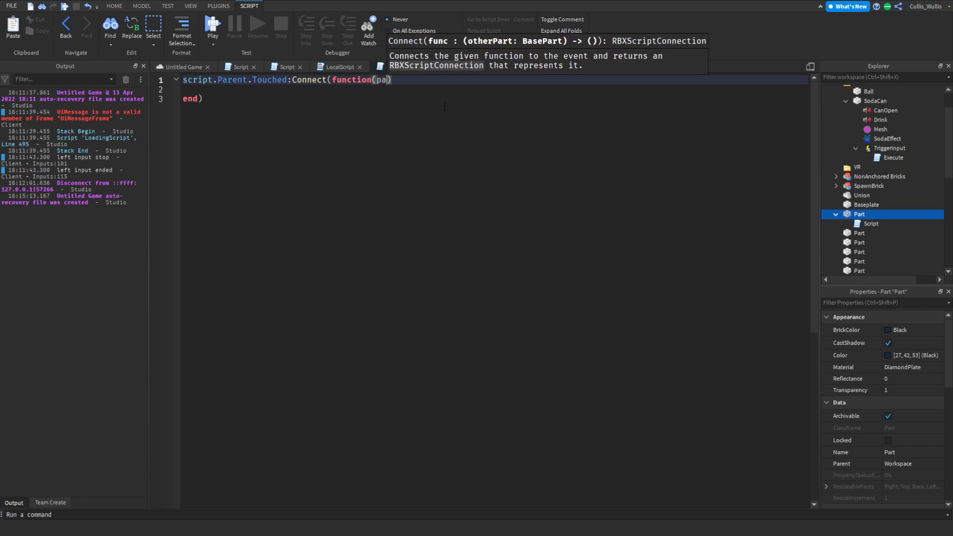
pyautogui.click(427, 174)
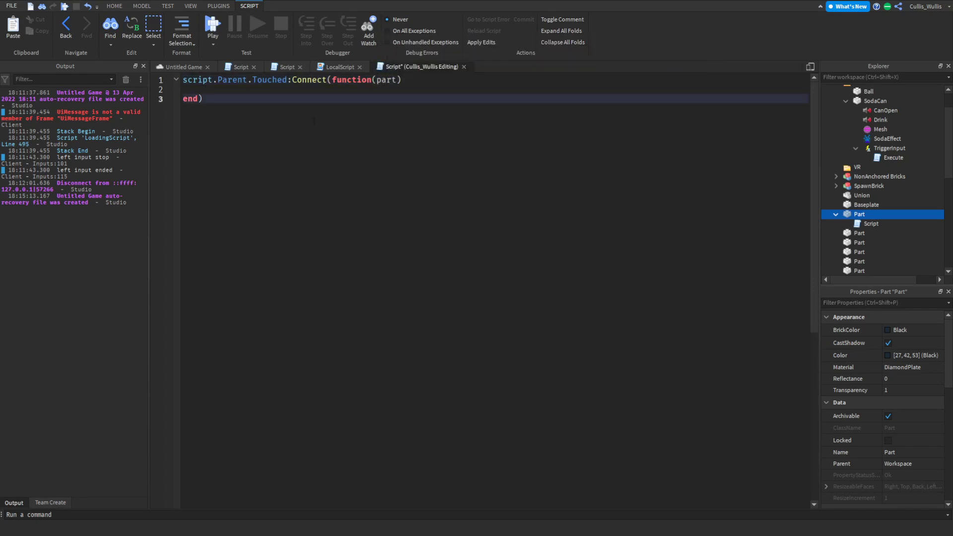
# In the Touched handler, add an if block comparing part with game.Workspace:FindFirstChild("Basketball"), containing the comment "-- Do something cool"
pyautogui.moveTo(184, 81); pyautogui.dragTo(230, 81)
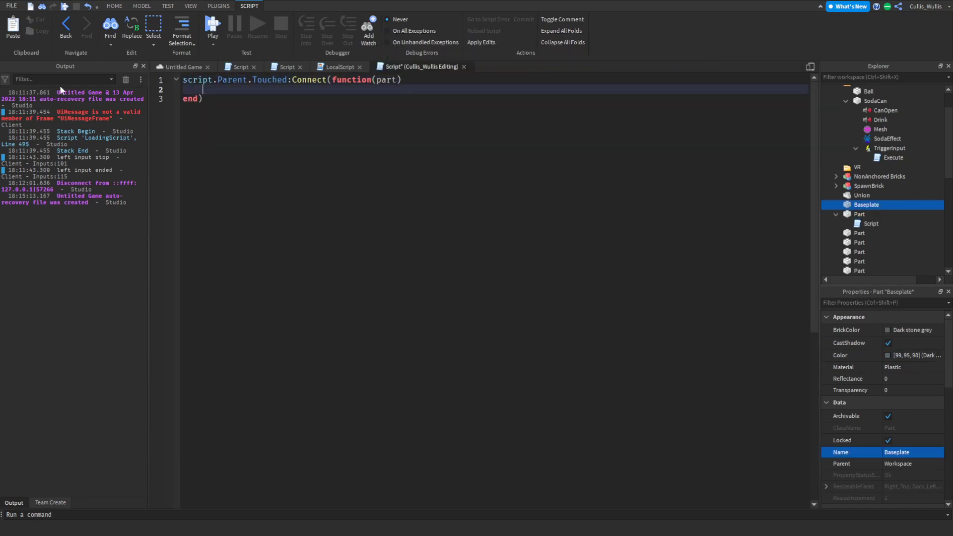
pyautogui.write('if part == game.Workspace:fi')
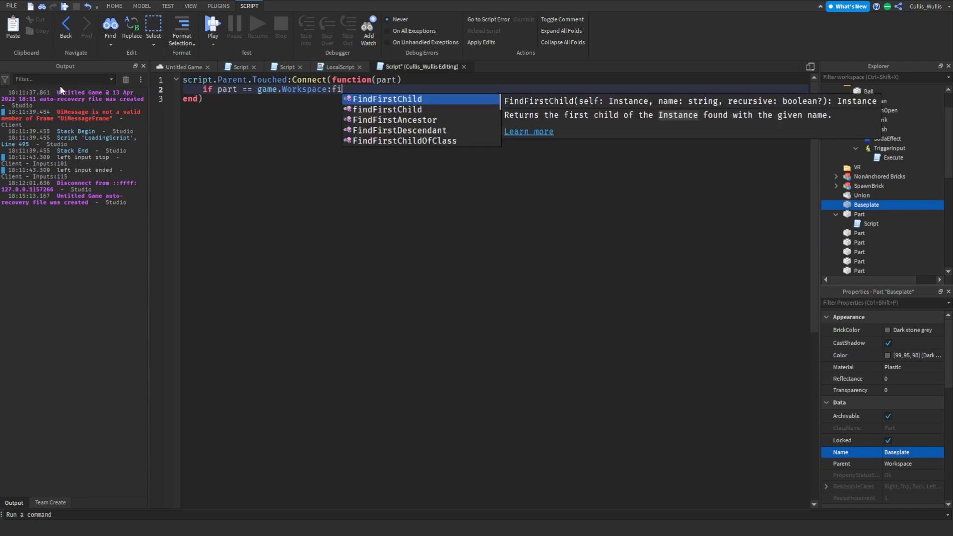
pyautogui.press('Tab')
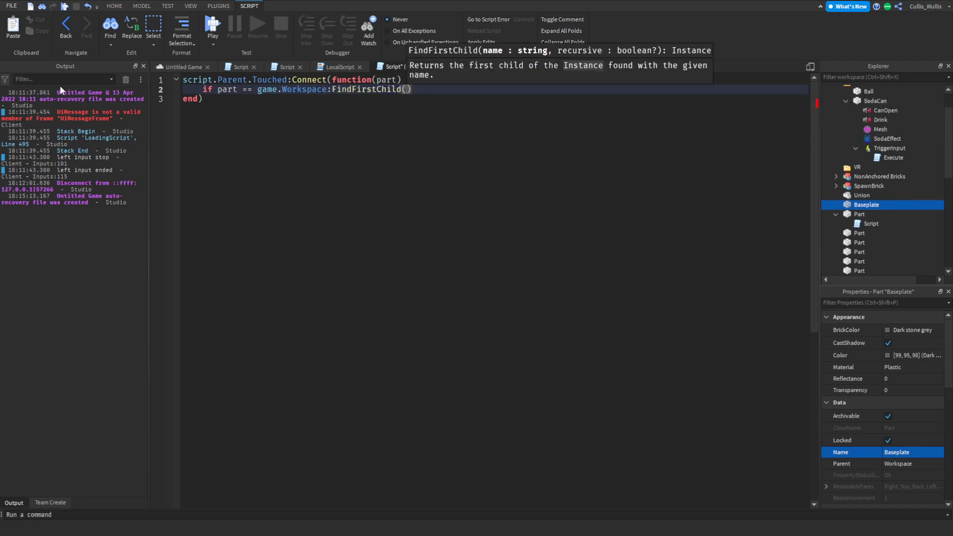
pyautogui.write('"Basle')
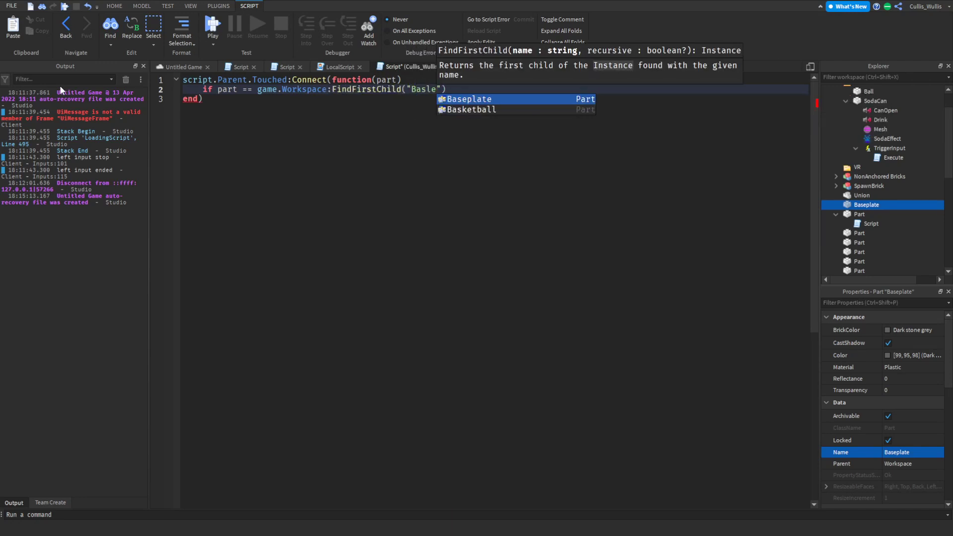
pyautogui.click(494, 109)
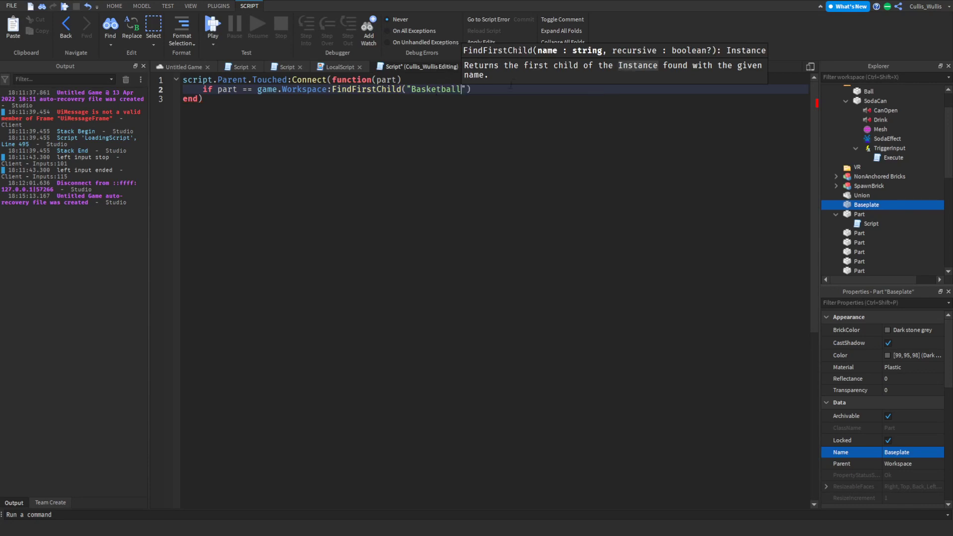
pyautogui.write('then')
pyautogui.press('Return')
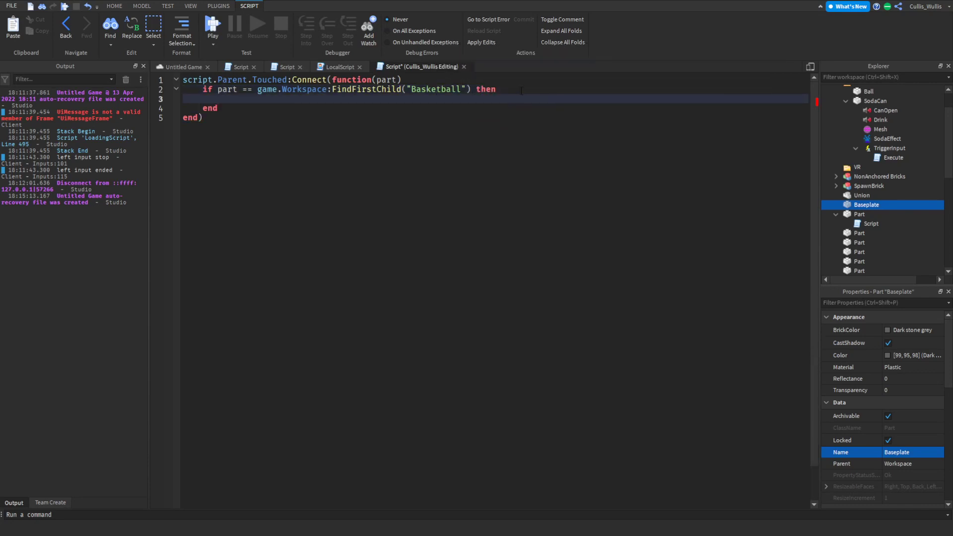
pyautogui.click(537, 225)
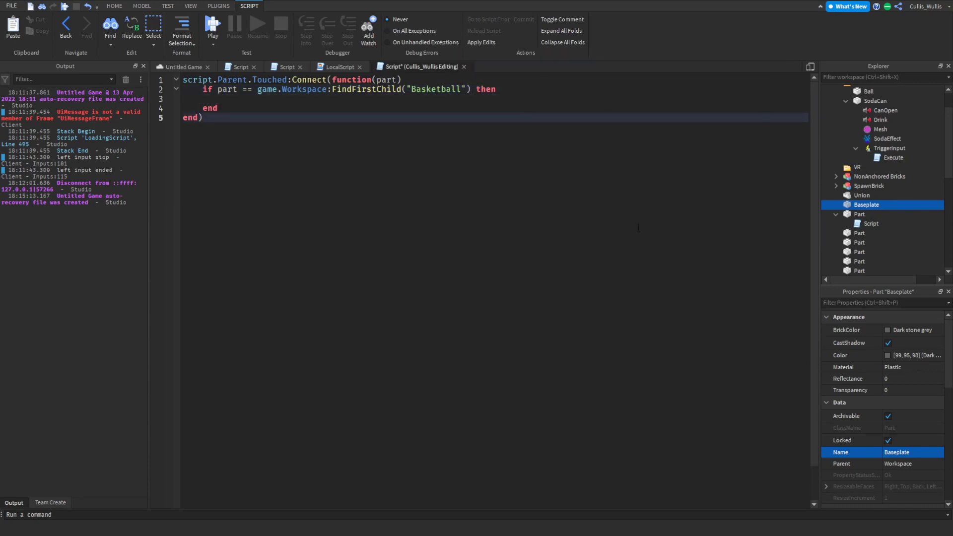
pyautogui.click(274, 100)
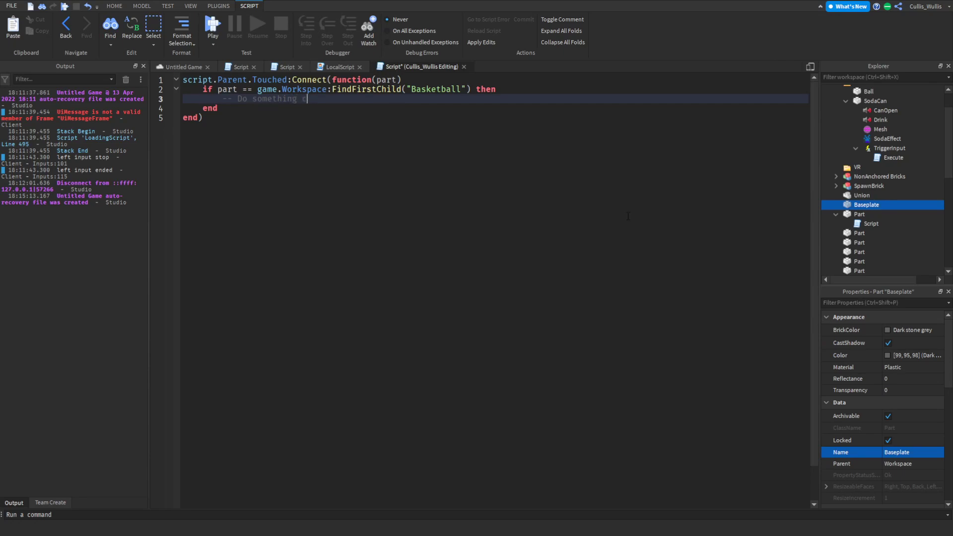
pyautogui.click(515, 162)
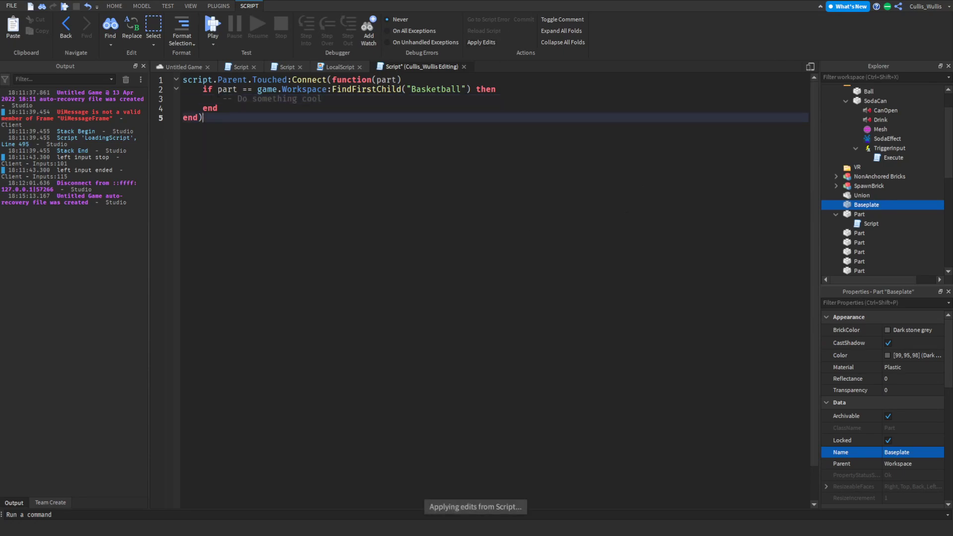
# Return to the 3D place view and insert a Block part above the hoop's backboard
pyautogui.click(183, 66)
pyautogui.click(683, 295)
pyautogui.moveTo(509, 189); pyautogui.dragTo(650, 223, button='right')
pyautogui.press('s')
pyautogui.press('w')
pyautogui.click(283, 39)
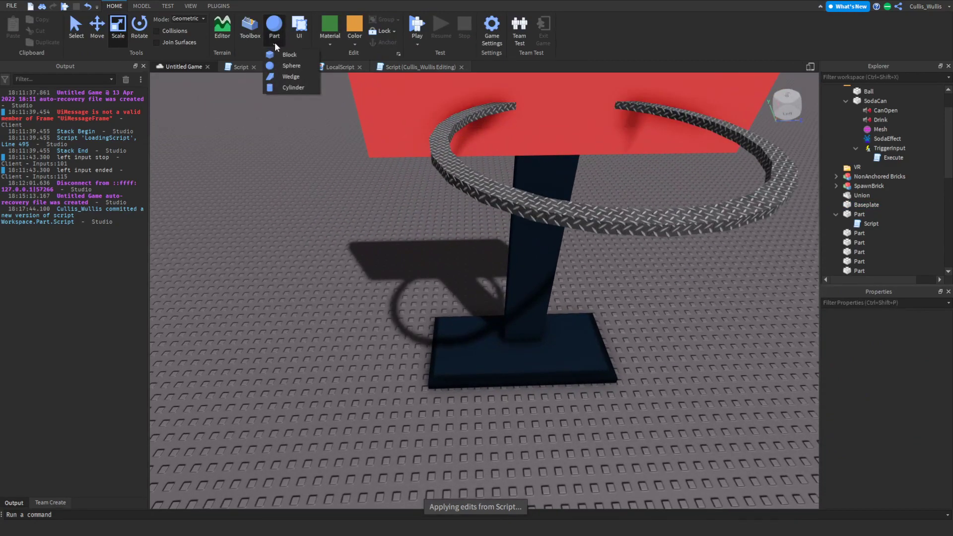
pyautogui.click(275, 43)
pyautogui.moveTo(649, 261); pyautogui.dragTo(640, 159, button='right')
pyautogui.press('w')
pyautogui.moveTo(649, 260); pyautogui.dragTo(422, 190, button='right')
pyautogui.scroll(-10, 422, 191)
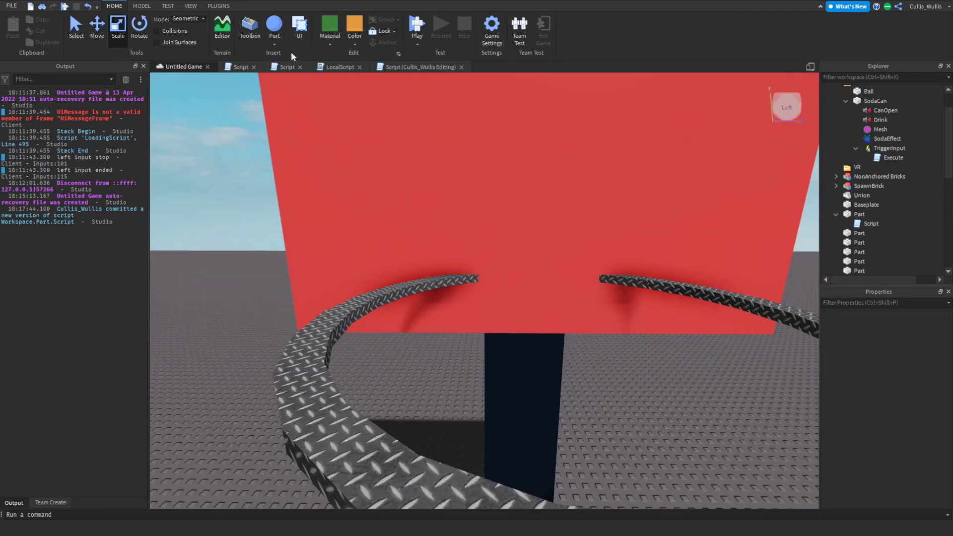
pyautogui.click(280, 45)
pyautogui.click(287, 54)
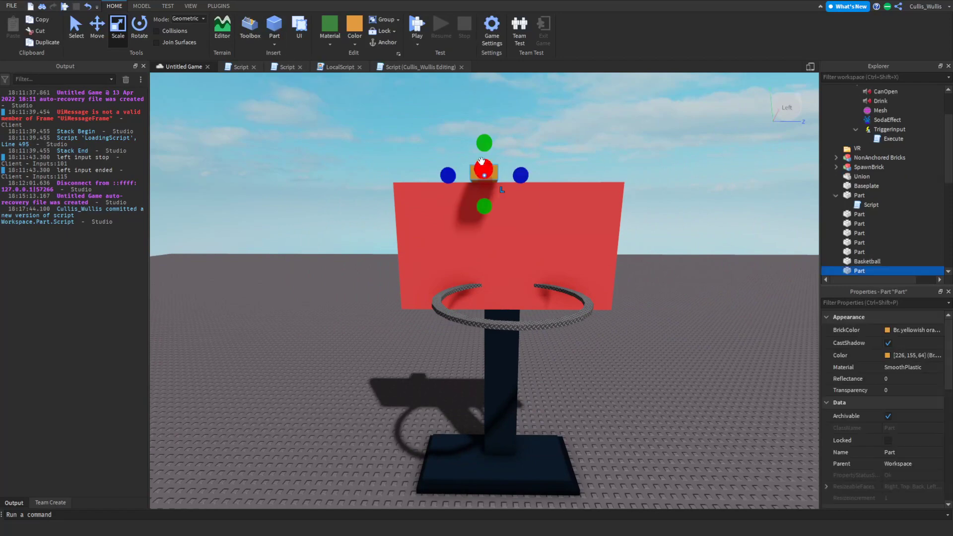
# Place the new block on the backboard's top edge and reduce its depth toward the backboard's thickness
pyautogui.moveTo(481, 161); pyautogui.dragTo(530, 230)
pyautogui.press('w')
pyautogui.moveTo(520, 227); pyautogui.dragTo(530, 230, button='right')
pyautogui.press('e')
pyautogui.moveTo(530, 230); pyautogui.dragTo(534, 289)
pyautogui.click(608, 242)
pyautogui.press('a')
pyautogui.moveTo(608, 243); pyautogui.dragTo(588, 223, button='right')
pyautogui.click(588, 222)
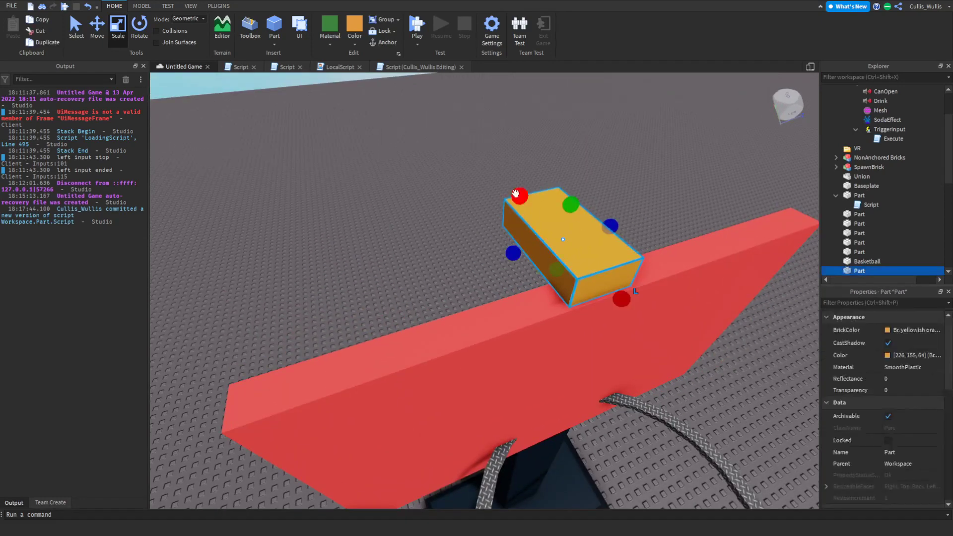
pyautogui.moveTo(518, 194); pyautogui.dragTo(566, 239)
# Stretch the orange block lengthwise in both directions along the backboard's top edge
pyautogui.moveTo(546, 281); pyautogui.dragTo(470, 291)
pyautogui.press('d')
pyautogui.moveTo(516, 285); pyautogui.dragTo(471, 290, button='right')
pyautogui.moveTo(470, 290); pyautogui.dragTo(414, 283)
pyautogui.moveTo(470, 291); pyautogui.dragTo(414, 283, button='right')
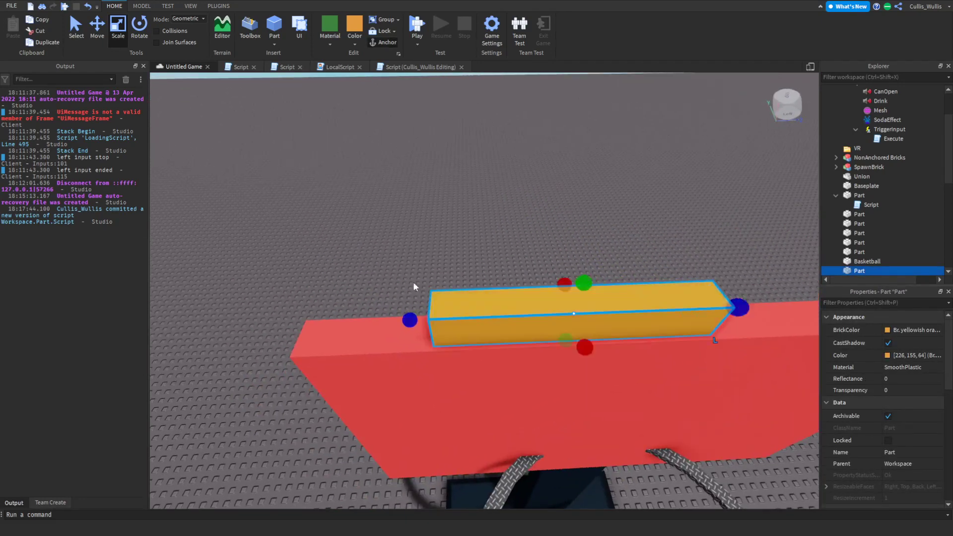
pyautogui.press('d')
pyautogui.moveTo(524, 300); pyautogui.dragTo(671, 298)
pyautogui.moveTo(671, 298); pyautogui.dragTo(564, 247, button='right')
pyautogui.press('q')
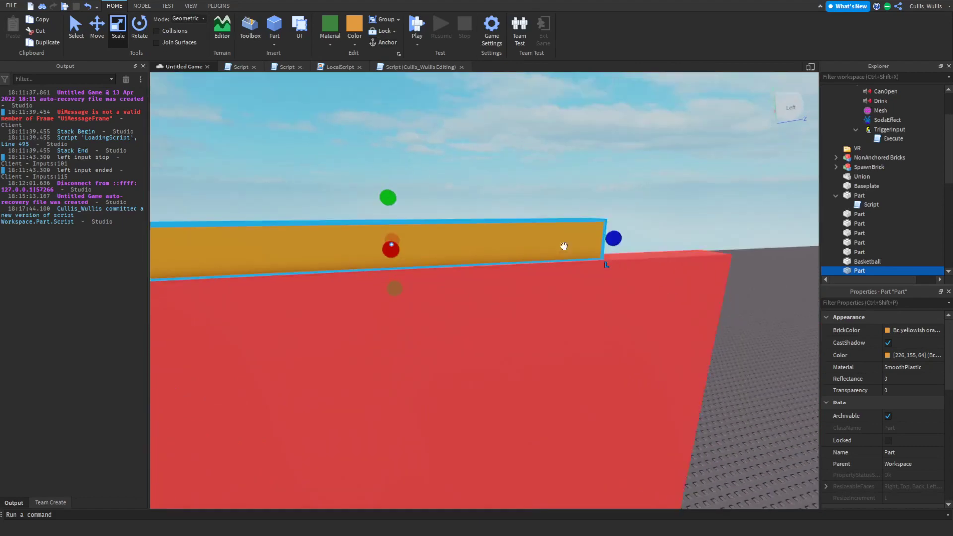
# Stretch the orange block upward into a tall rectangular panel and fine-tune its width above the backboard
pyautogui.moveTo(389, 293); pyautogui.dragTo(465, 213, button='right')
pyautogui.press('s')
pyautogui.moveTo(509, 269); pyautogui.dragTo(509, 193)
pyautogui.moveTo(627, 264); pyautogui.dragTo(644, 267)
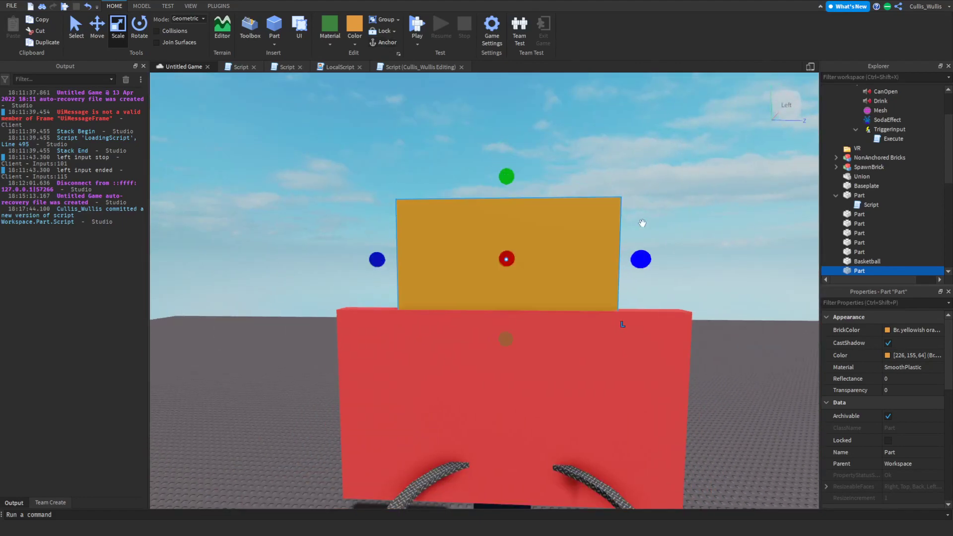
pyautogui.moveTo(641, 223); pyautogui.dragTo(596, 223, button='right')
pyautogui.press('s')
pyautogui.click(596, 223)
pyautogui.press('d')
pyautogui.click(528, 281)
pyautogui.press('w')
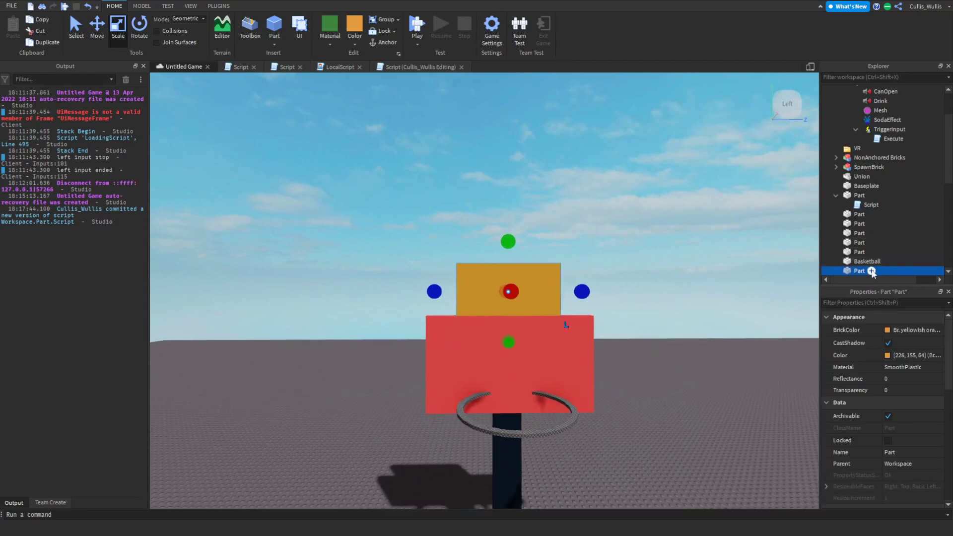
# Add a SurfaceGui to the orange block and a TextLabel inside that SurfaceGui
pyautogui.click(871, 271)
pyautogui.write('su')
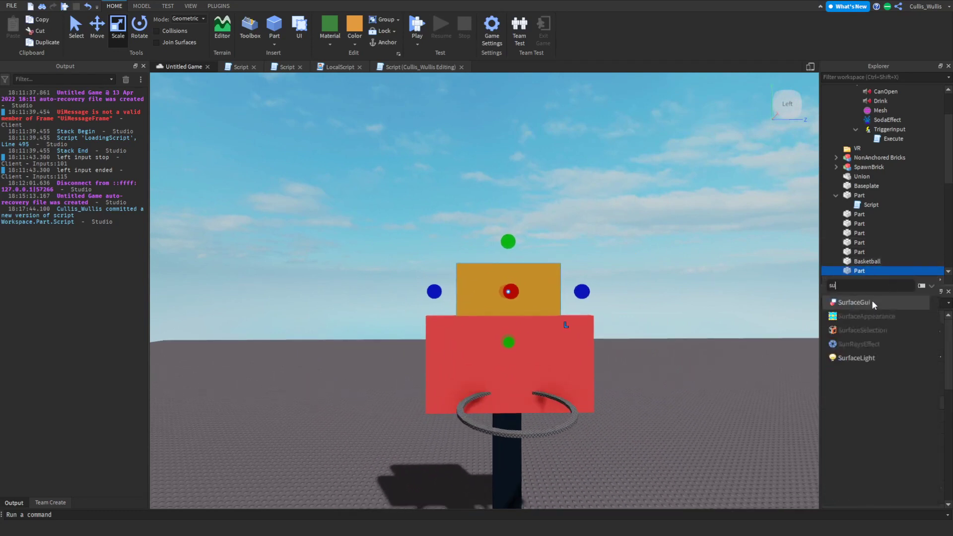
pyautogui.write('r')
pyautogui.click(872, 300)
pyautogui.scroll(-1, 871, 250)
pyautogui.click(881, 256)
pyautogui.click(898, 253)
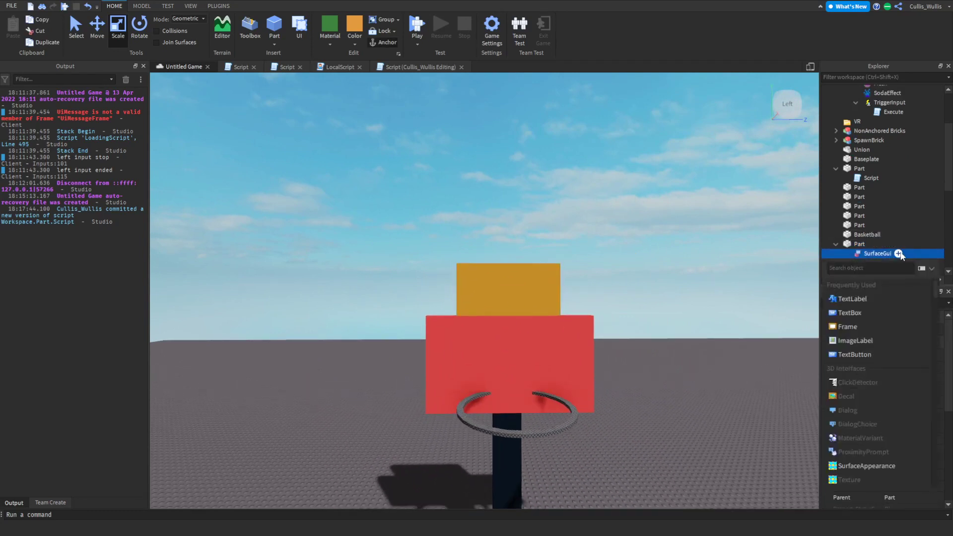
pyautogui.click(861, 284)
# Set the SurfaceGui's Face property to Left
pyautogui.click(910, 460)
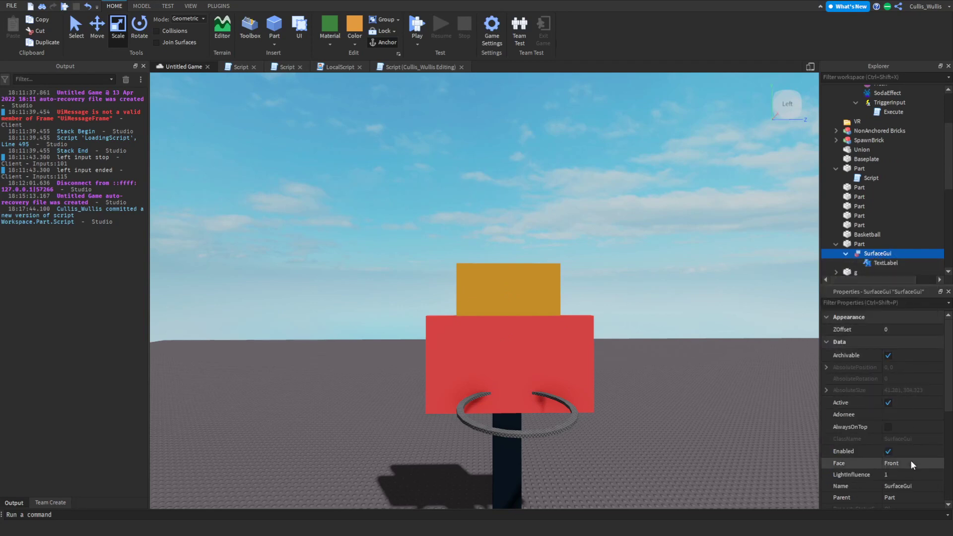
pyautogui.scroll(-1, 910, 460)
pyautogui.click(909, 458)
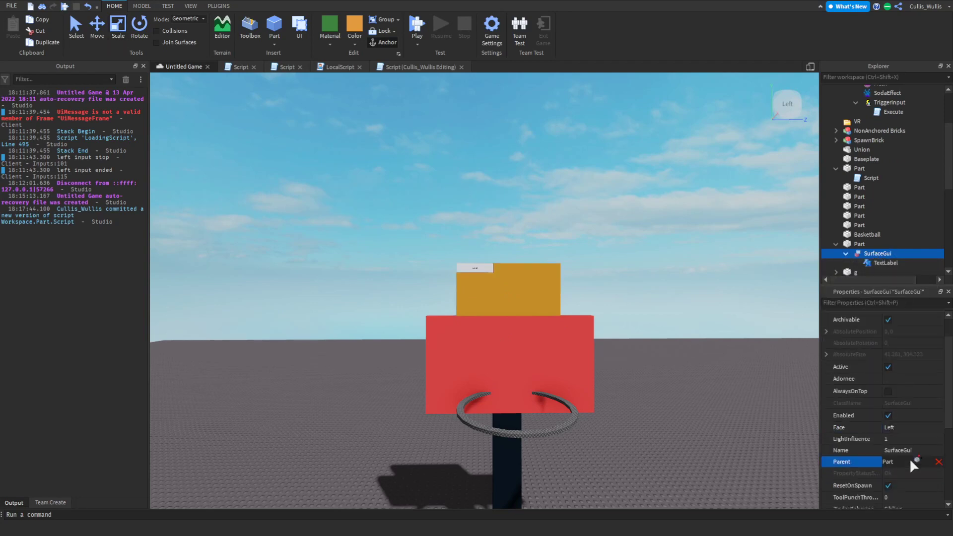
# Filter the TextLabel's properties for "size" and set the X offset of its Size to 500
pyautogui.click(889, 263)
pyautogui.click(854, 302)
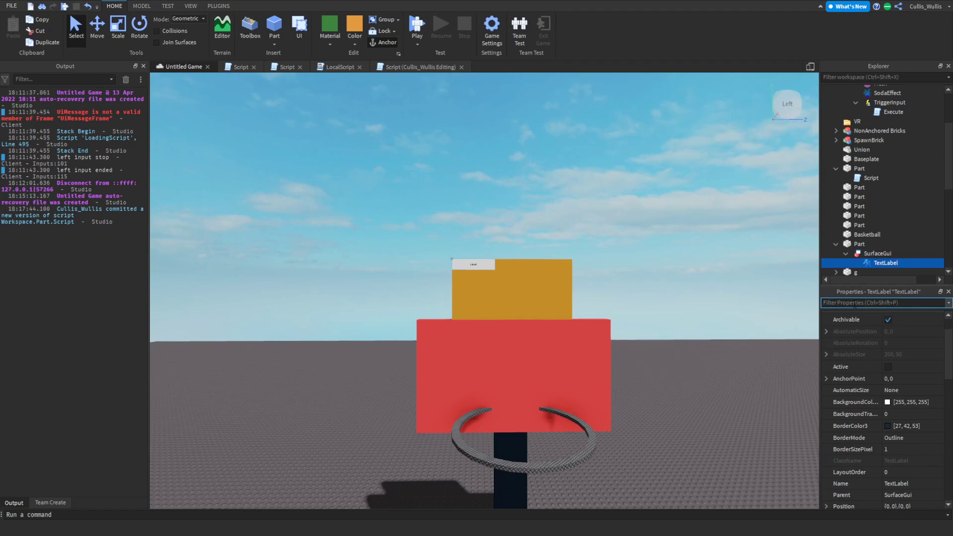
pyautogui.write('size')
pyautogui.click(896, 364)
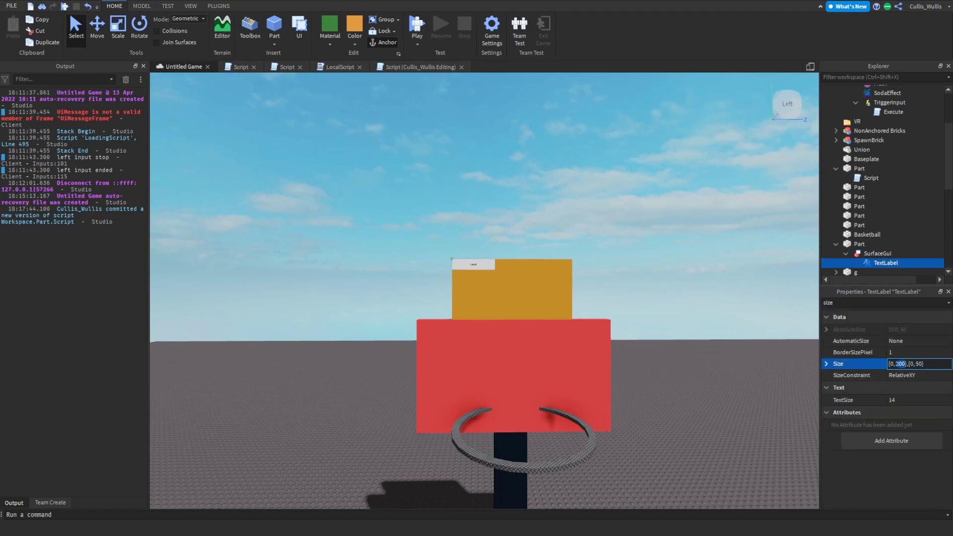
pyautogui.write('0')
pyautogui.press('Return')
# Increase the X offset of the TextLabel's Size through 510, 550 and 560, finishing at 565 to span the block's width
pyautogui.doubleClick(900, 364)
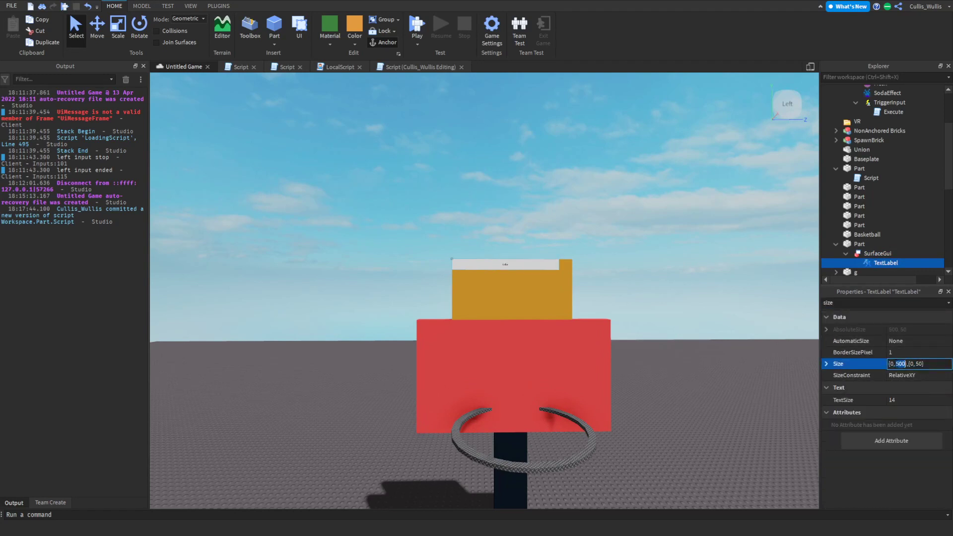
pyautogui.write('510')
pyautogui.press('Return')
pyautogui.doubleClick(899, 364)
pyautogui.write('550')
pyautogui.press('Return')
pyautogui.doubleClick(898, 365)
pyautogui.press('Return')
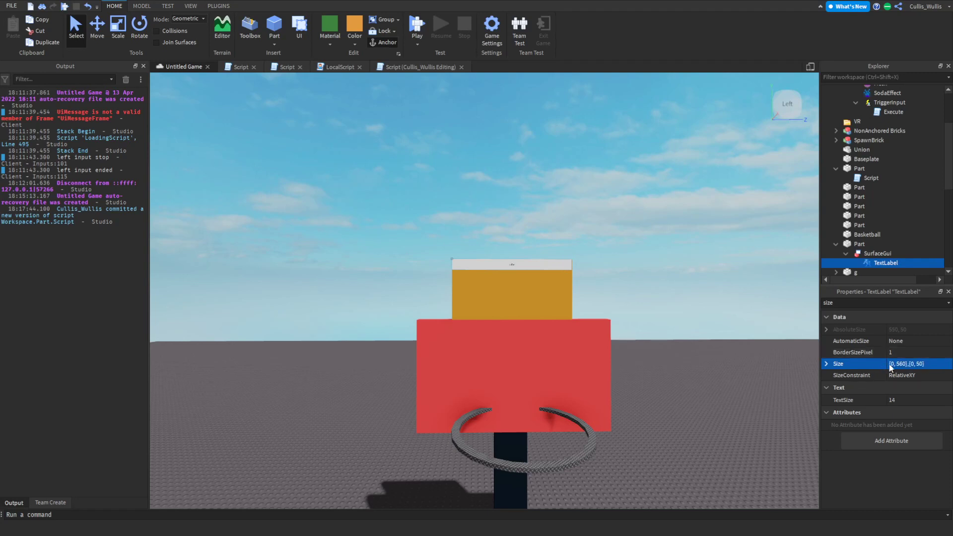
pyautogui.doubleClick(900, 364)
pyautogui.click(905, 364)
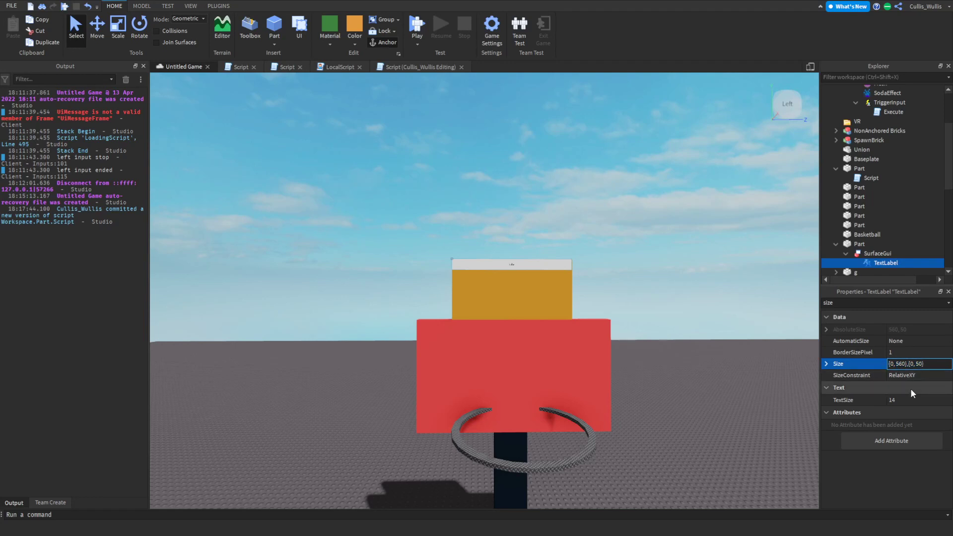
pyautogui.press('BackSpace')
pyautogui.write('5')
pyautogui.press('Return')
pyautogui.scroll(5, 645, 274)
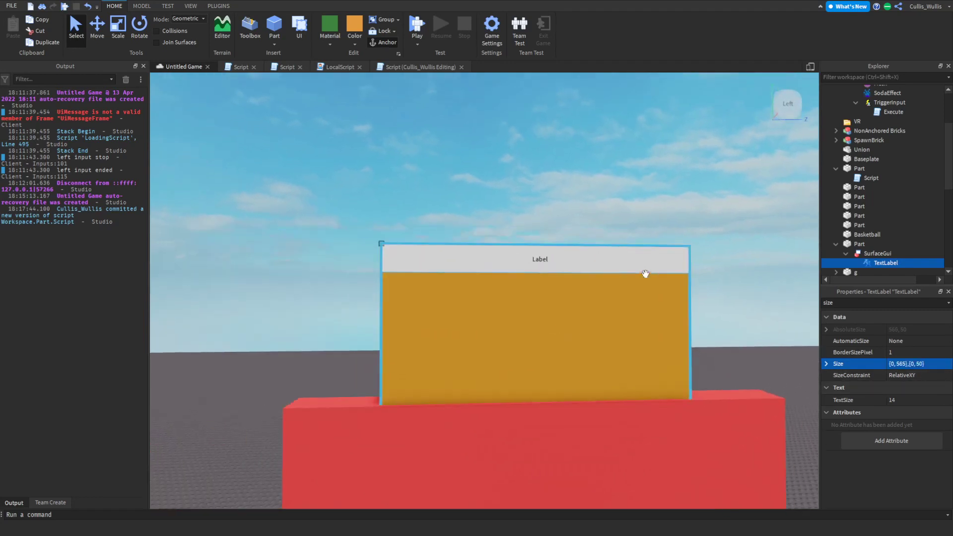
# Adjust the Y offset of the TextLabel's Size by trying 100, 500, 300 and 250, finishing at 270
pyautogui.click(918, 364)
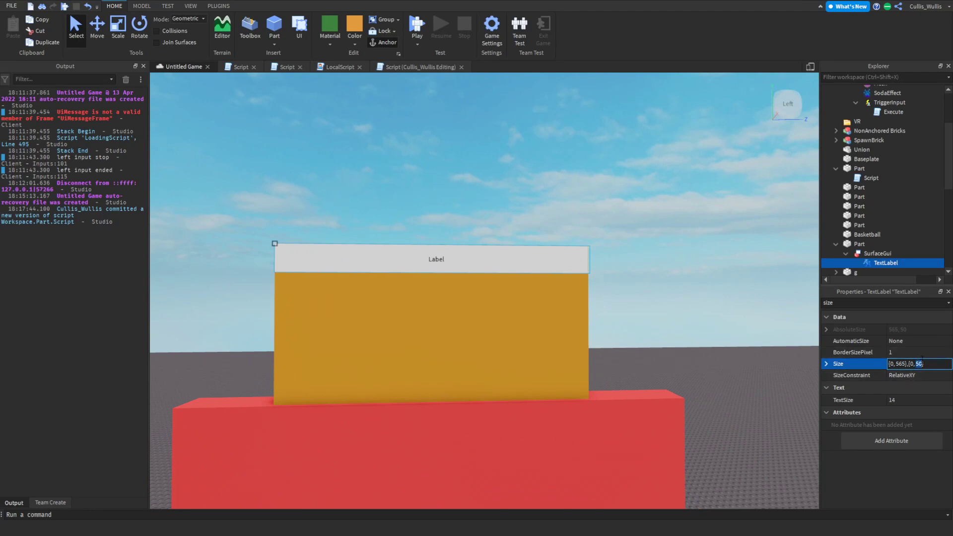
pyautogui.write('100')
pyautogui.press('Return')
pyautogui.doubleClick(918, 366)
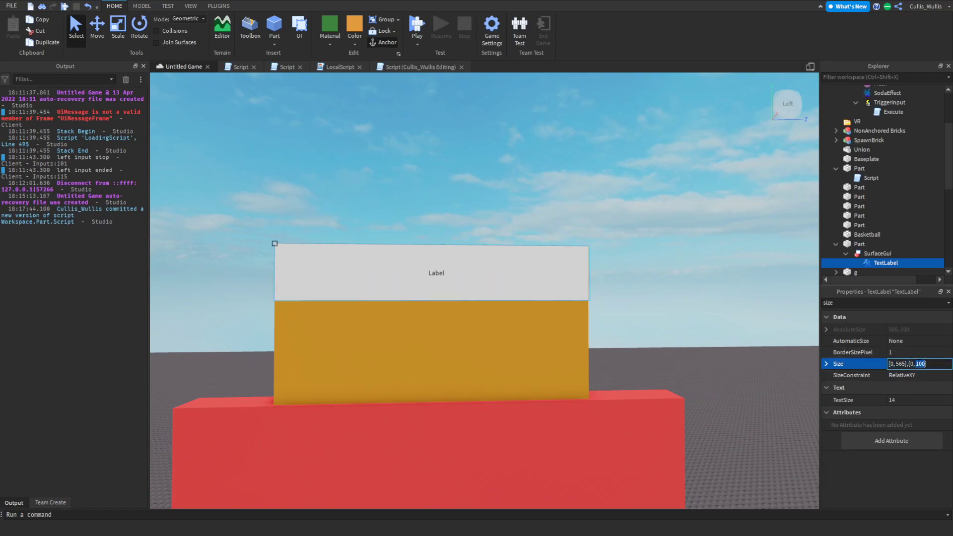
pyautogui.press('Return')
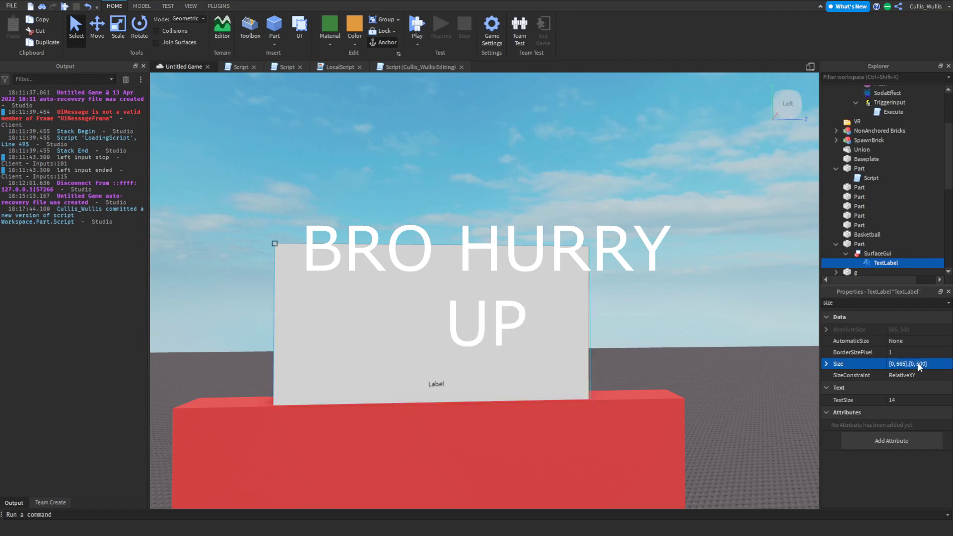
pyautogui.click(918, 365)
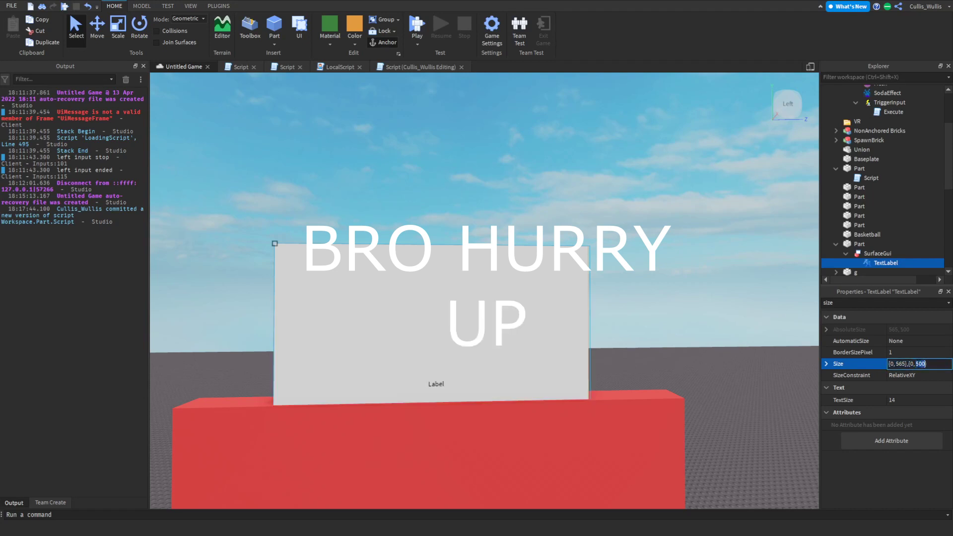
pyautogui.write('300')
pyautogui.press('Return')
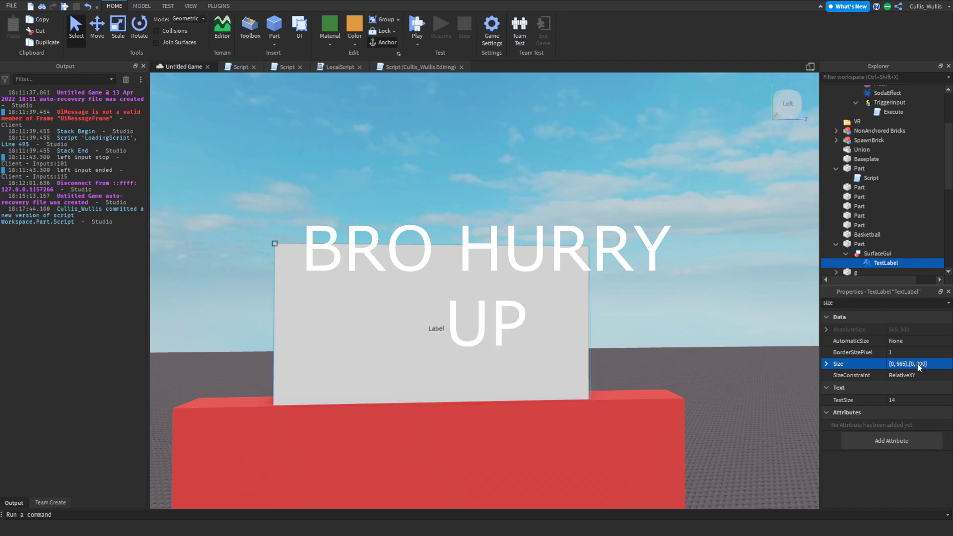
pyautogui.doubleClick(918, 365)
pyautogui.write('250')
pyautogui.press('Return')
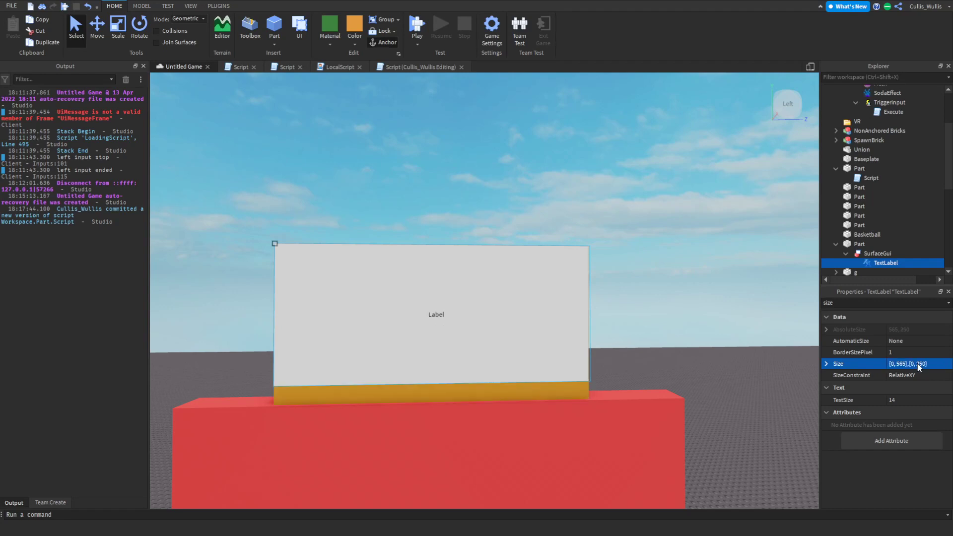
pyautogui.doubleClick(919, 365)
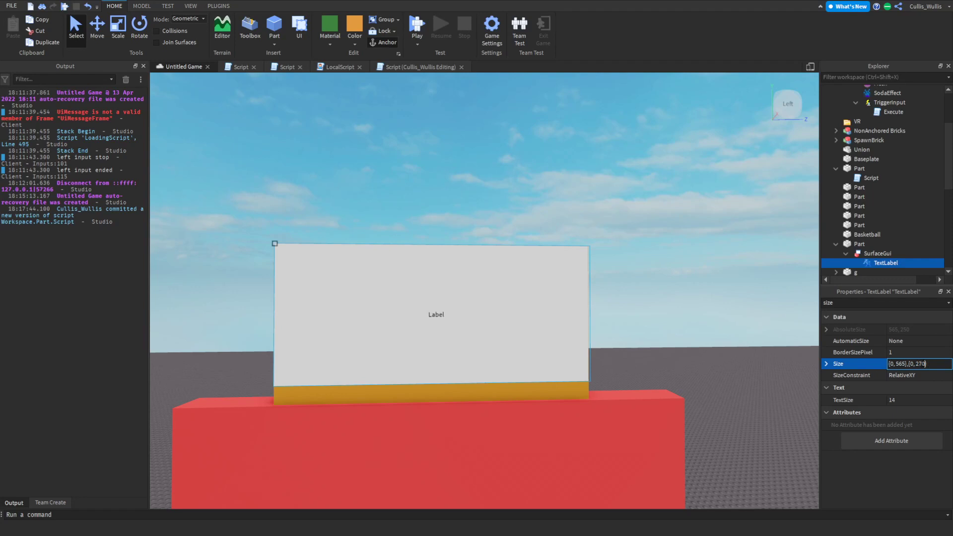
pyautogui.write('270')
pyautogui.press('Return')
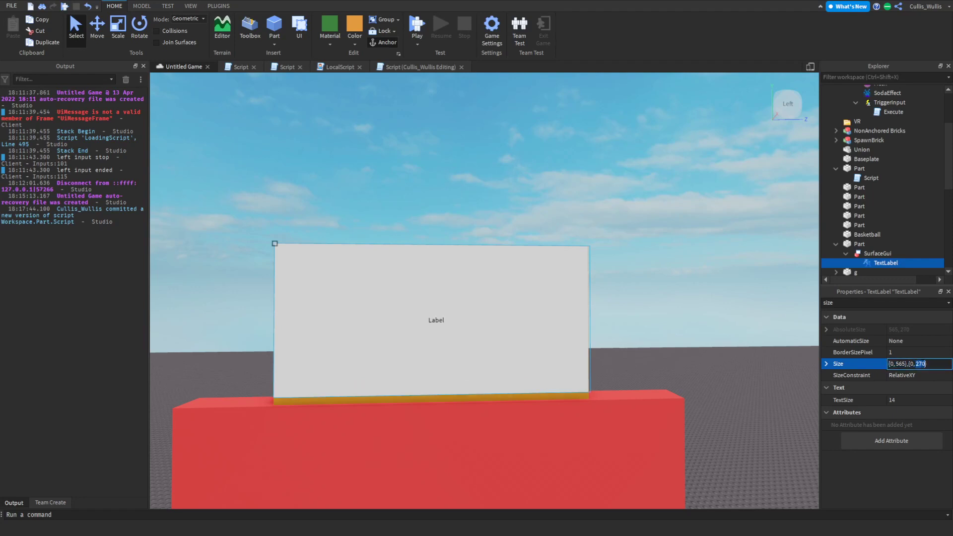
# Set the Y offset of the TextLabel's Size to 290 so it covers the block's full height
pyautogui.write('0')
pyautogui.press('Return')
pyautogui.moveTo(775, 352); pyautogui.dragTo(736, 347, button='right')
pyautogui.press('w')
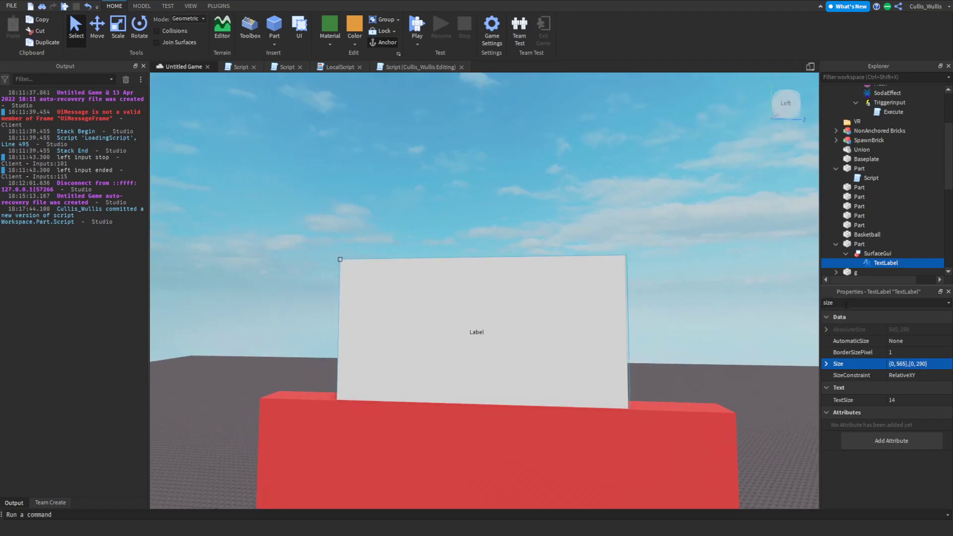
# Filter the TextLabel's properties for "te" and enable TextScaled
pyautogui.moveTo(843, 303); pyautogui.dragTo(818, 309)
pyautogui.write('t')
pyautogui.scroll(-5, 906, 357)
pyautogui.write('e')
pyautogui.click(888, 451)
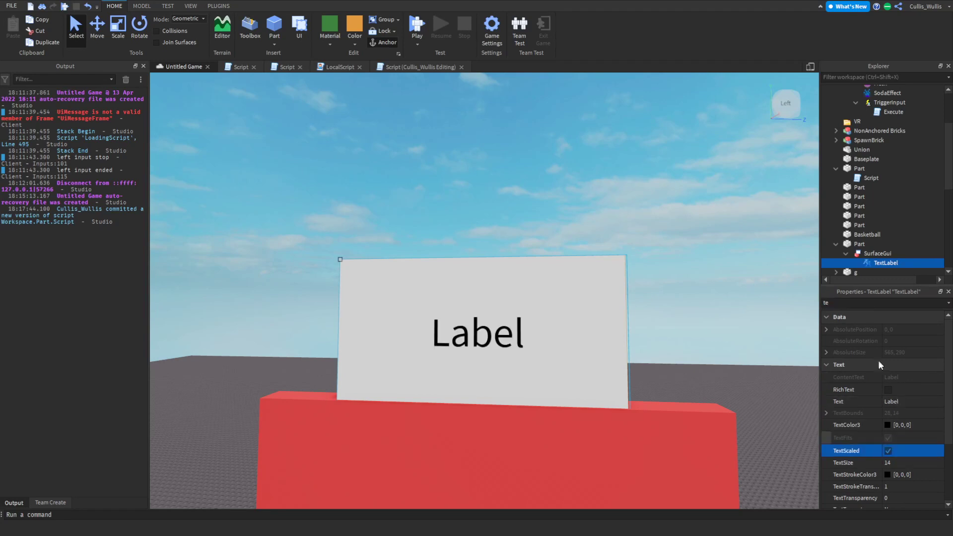
# Filter the TextLabel's properties for "ba" and set BackgroundTransparency to 1
pyautogui.doubleClick(848, 303)
pyautogui.write('ba')
pyautogui.click(903, 342)
pyautogui.write('1')
pyautogui.press('Return')
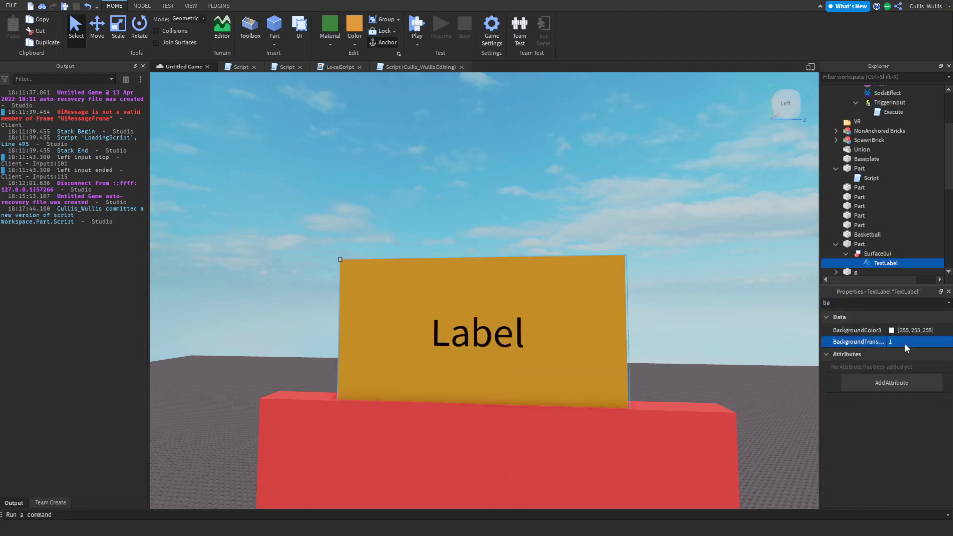
# Filter the TextLabel's properties for "font", try the PermanentMarker font, and settle on Oswald
pyautogui.click(855, 303)
pyautogui.write('fon')
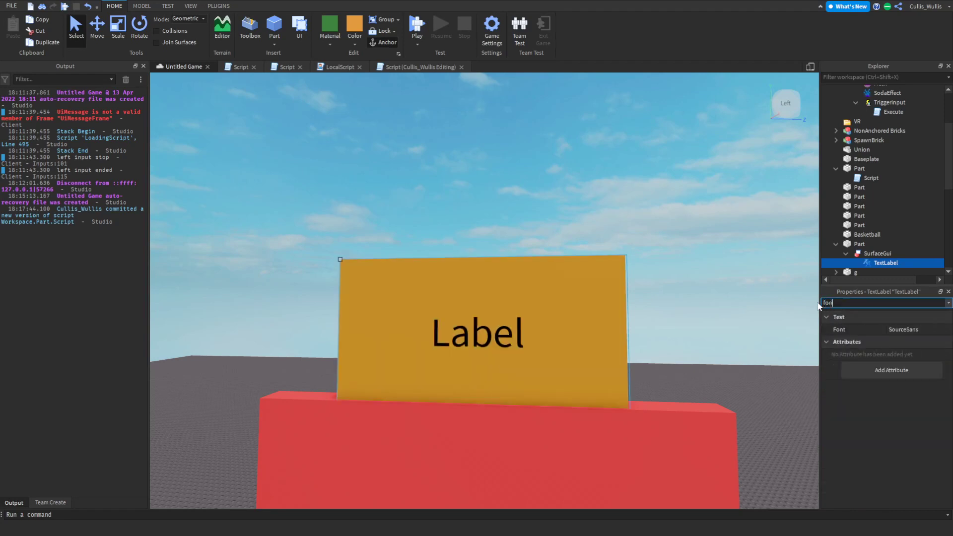
pyautogui.write('t')
pyautogui.click(906, 327)
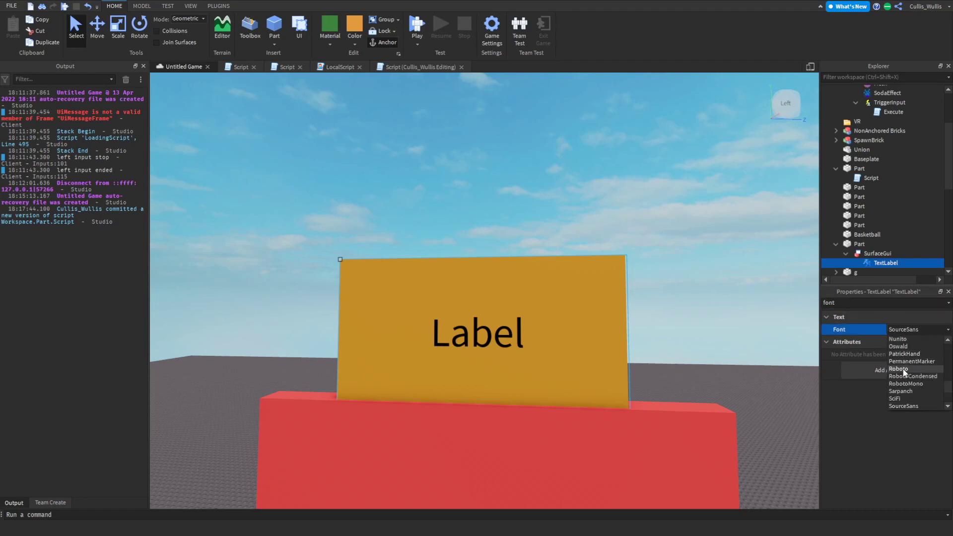
pyautogui.click(910, 362)
pyautogui.click(915, 326)
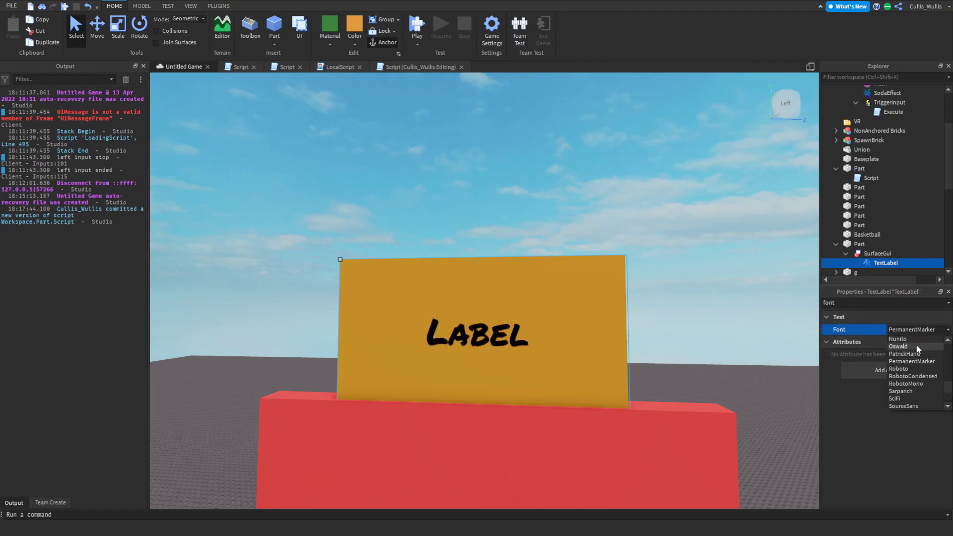
pyautogui.click(917, 347)
# Insert a NumberValue into the orange block part that holds the SurfaceGui
pyautogui.press('s')
pyautogui.moveTo(748, 293); pyautogui.dragTo(750, 294, button='right')
pyautogui.click(872, 244)
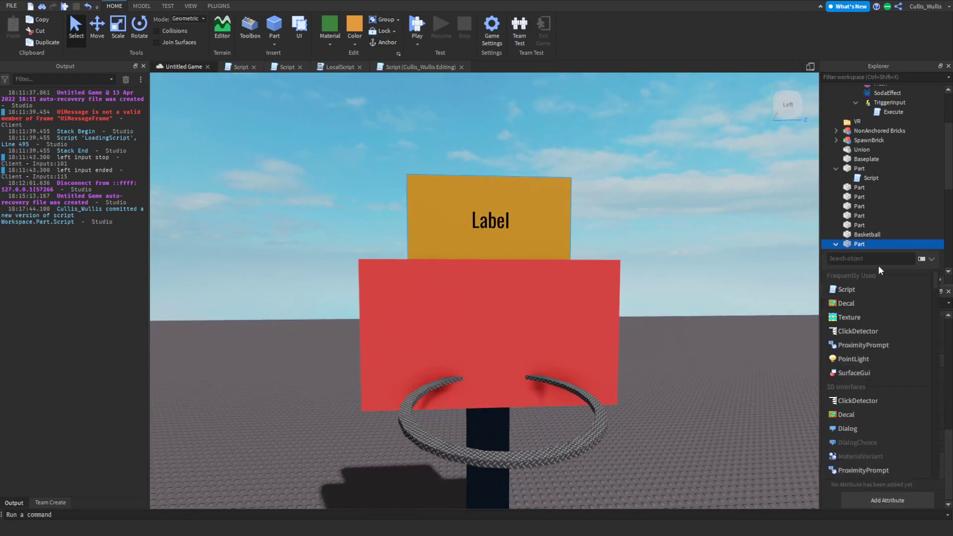
pyautogui.write('num')
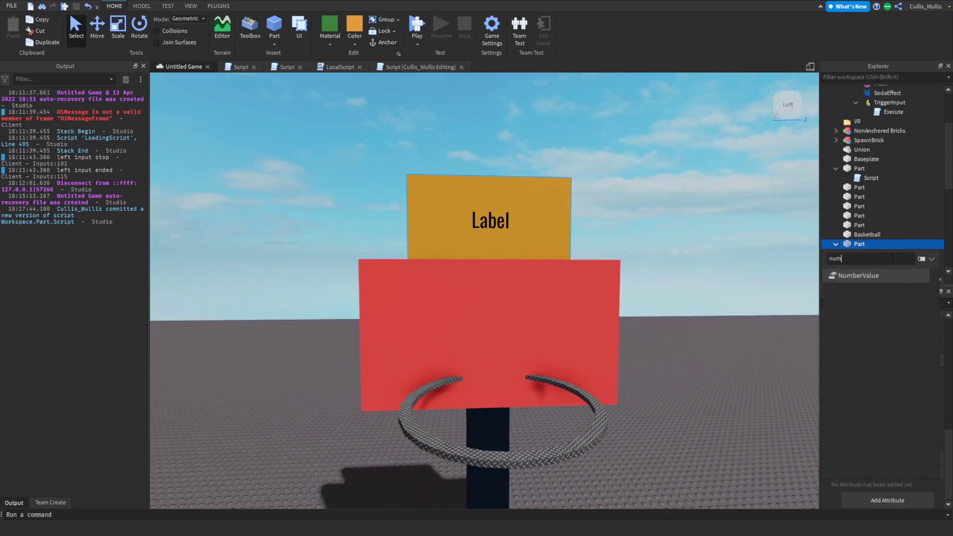
pyautogui.press('Return')
# Rename the new NumberValue in the orange block to Scores
pyautogui.click(870, 254)
pyautogui.click(910, 354)
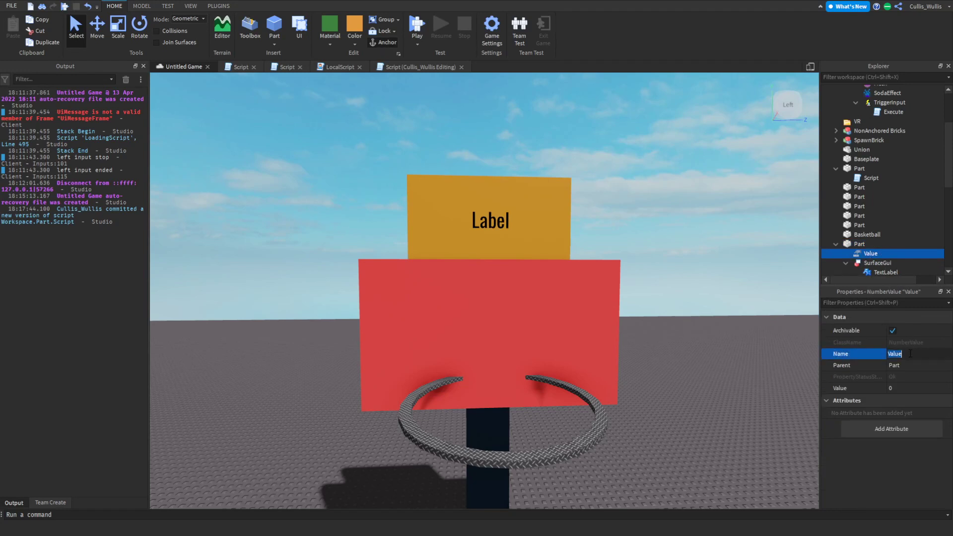
pyautogui.write('Scroes')
pyautogui.press('Return')
pyautogui.click(911, 355)
pyautogui.write('Scores')
pyautogui.press('Return')
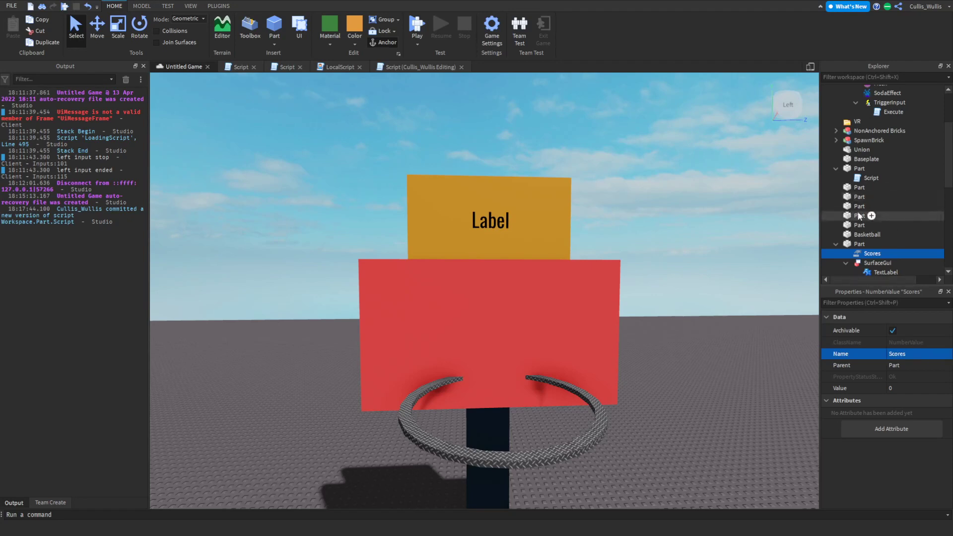
# Add a Script inside the TextLabel and write a "while wait() do" loop in it
pyautogui.scroll(-1, 884, 213)
pyautogui.click(905, 246)
pyautogui.click(904, 246)
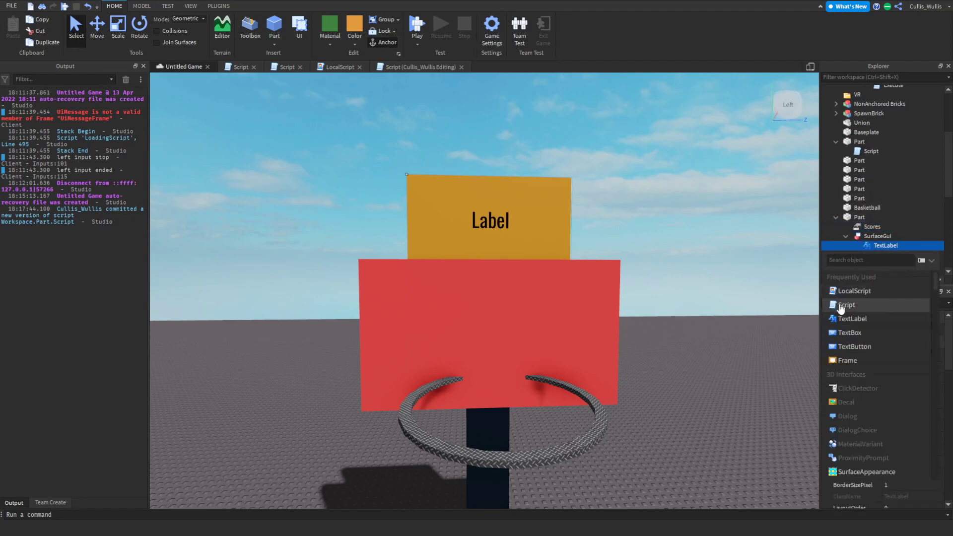
pyautogui.click(864, 305)
pyautogui.write('while w')
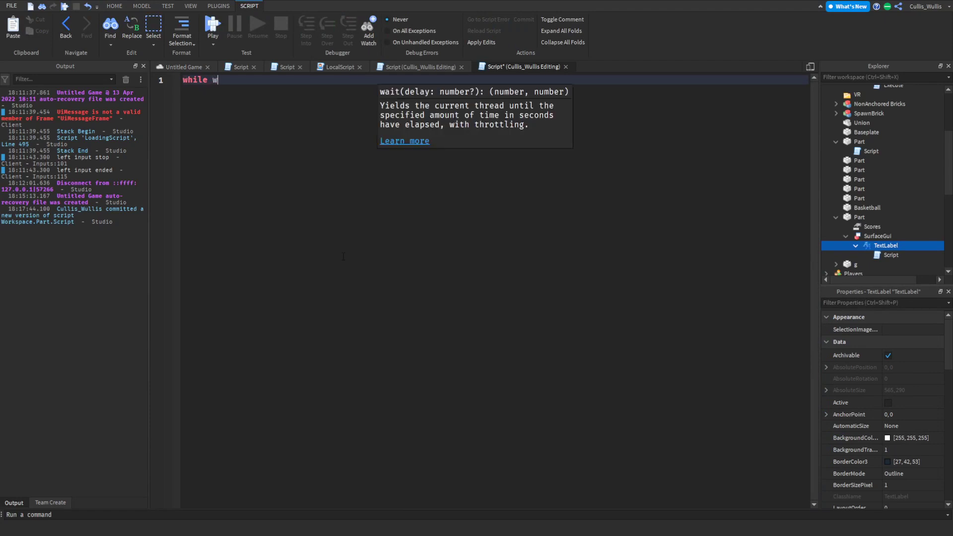
pyautogui.write('ait() do')
pyautogui.press('Return')
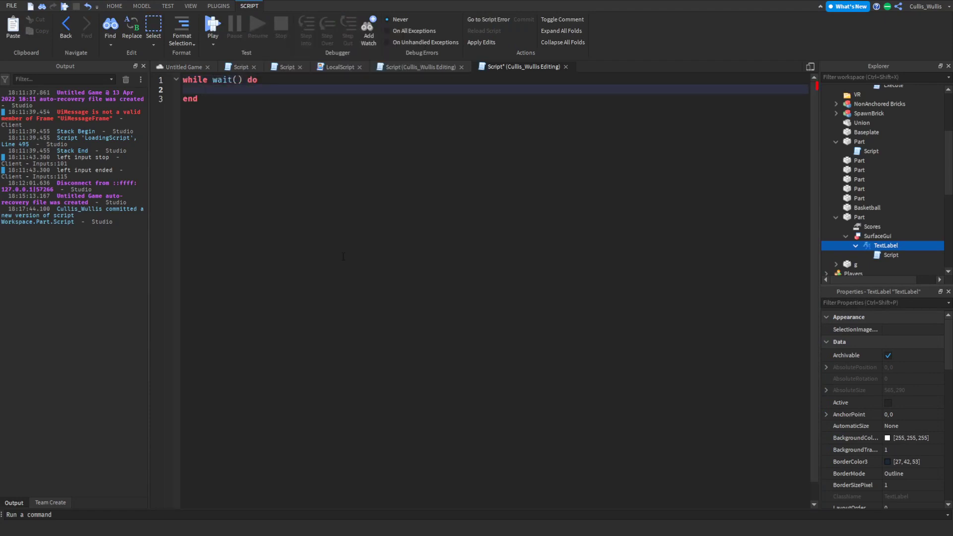
# Inside the loop, write script.Parent.Text = "Scores: ".. script.Parent.Parent.Parent.Scores.Value and apply the script edits
pyautogui.write('if ')
pyautogui.write('script.Parent.Text =')
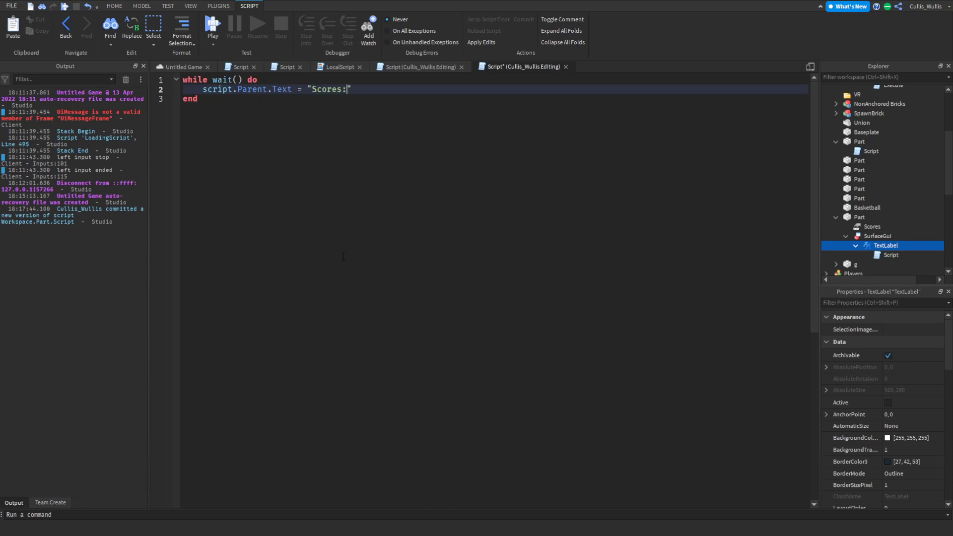
pyautogui.write('"Scores: ".. script.Parent.p')
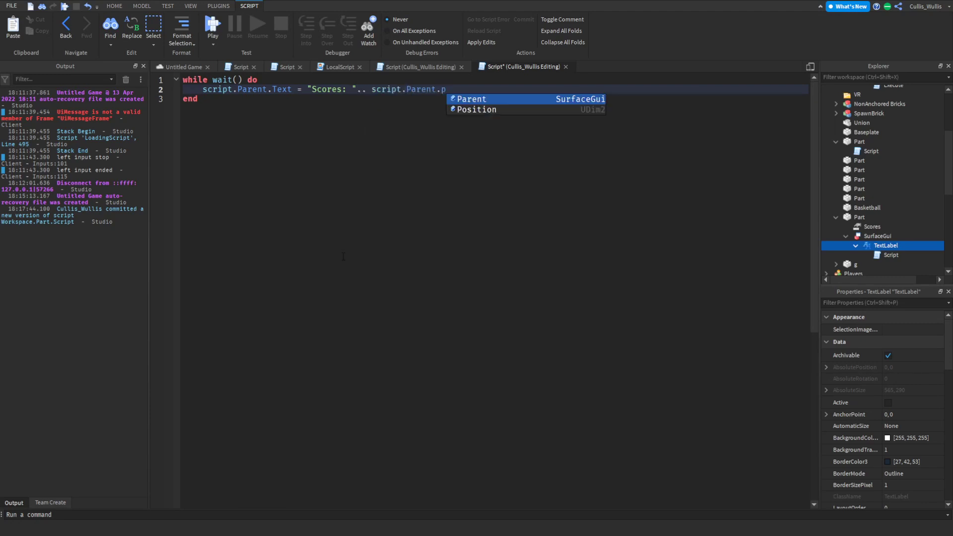
pyautogui.write('arent.Parent.')
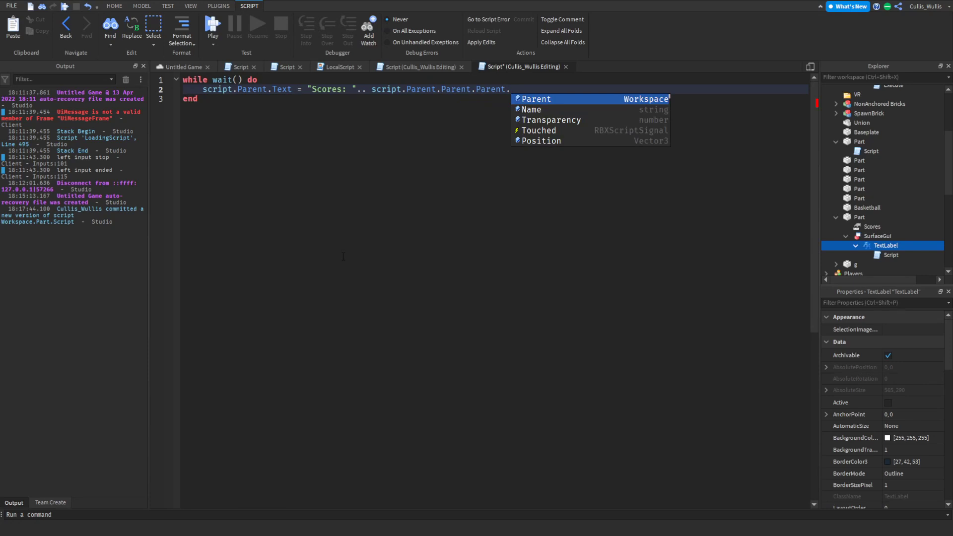
pyautogui.write('Scores.Value')
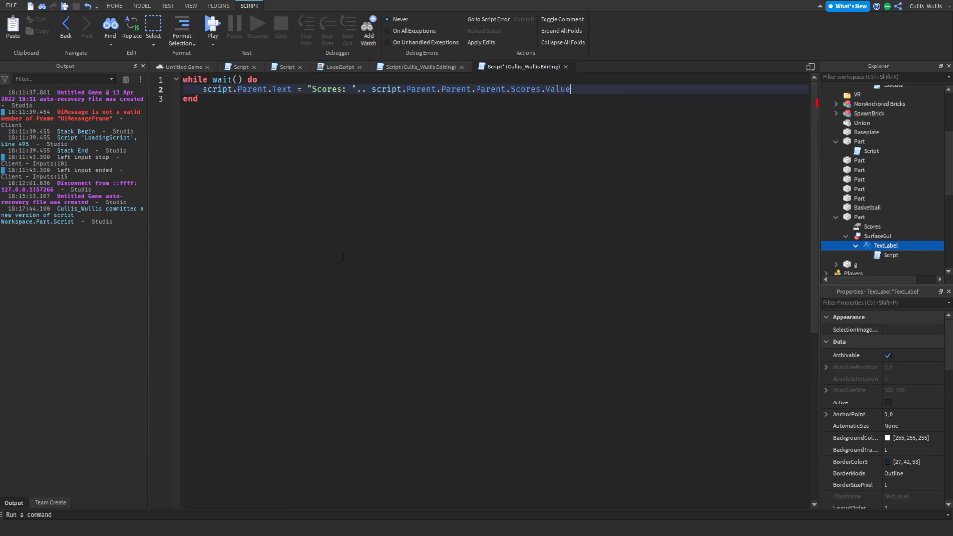
pyautogui.press('Down')
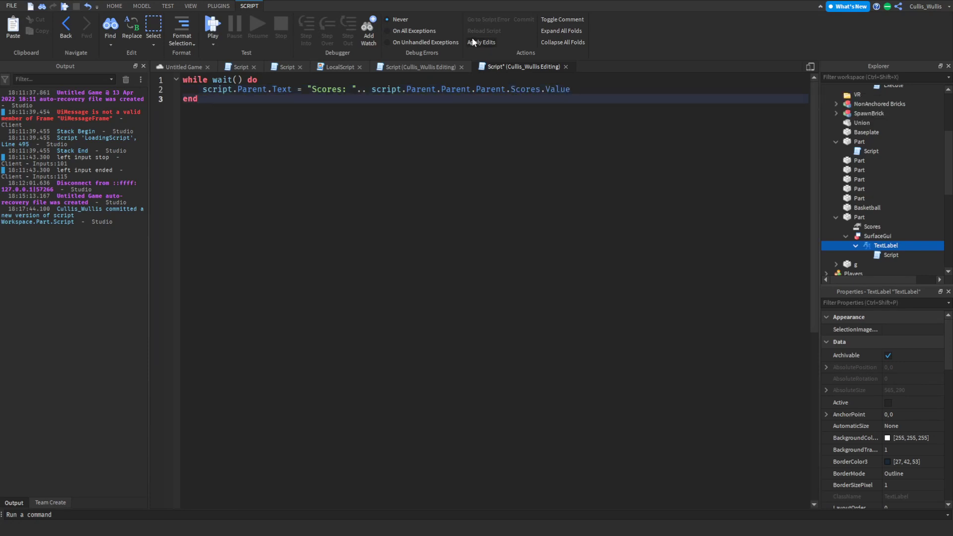
pyautogui.click(472, 42)
pyautogui.scroll(5, 662, 190)
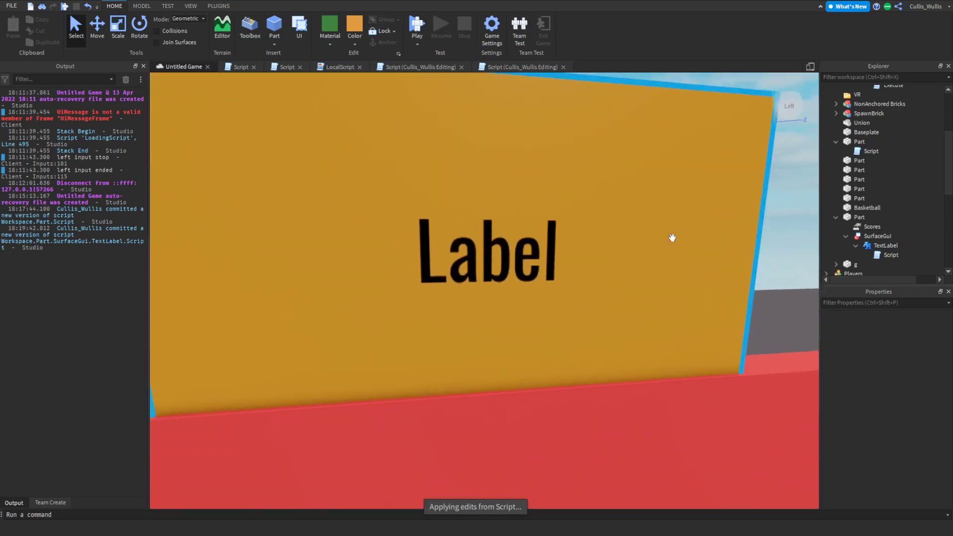
pyautogui.moveTo(672, 238); pyautogui.dragTo(631, 238, button='right')
pyautogui.scroll(-5, 630, 239)
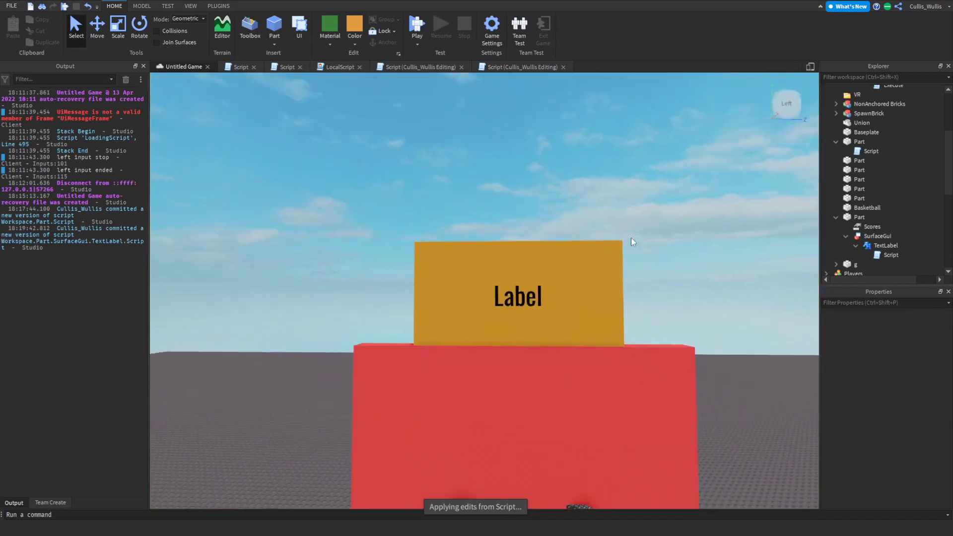
pyautogui.click(875, 225)
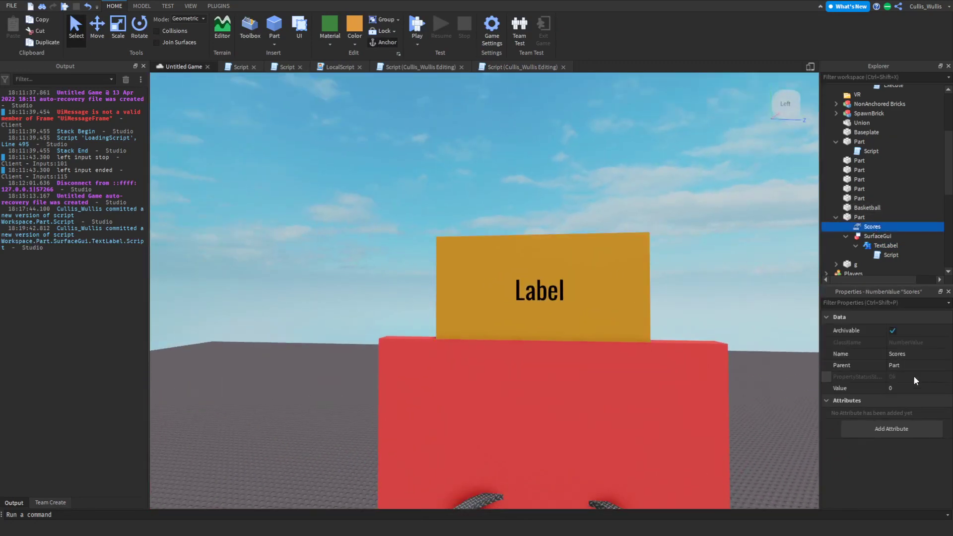
pyautogui.click(652, 177)
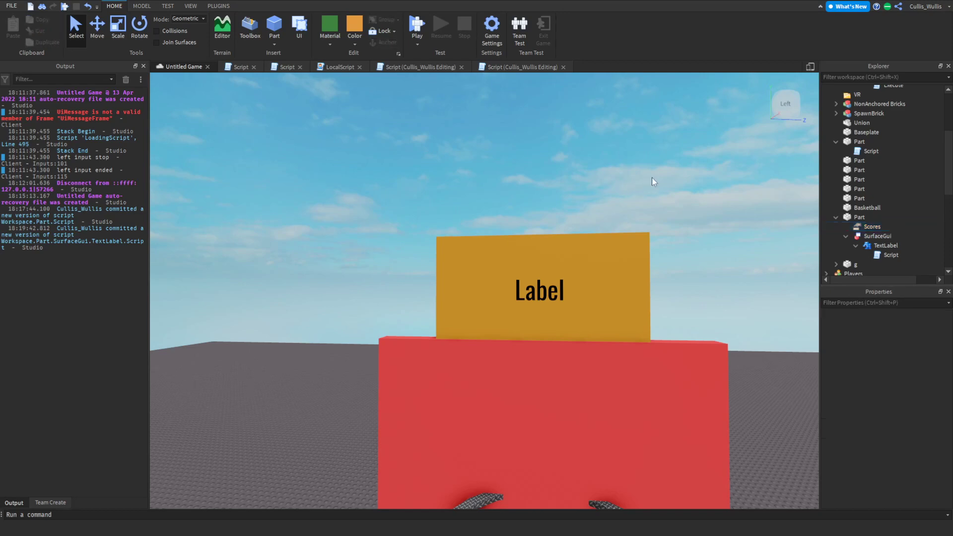
# Select the invisible trigger part inside the hoop ring and open its script
pyautogui.scroll(-5, 651, 178)
pyautogui.moveTo(652, 177); pyautogui.dragTo(704, 284, button='right')
pyautogui.scroll(3, 704, 284)
pyautogui.scroll(6, 705, 287)
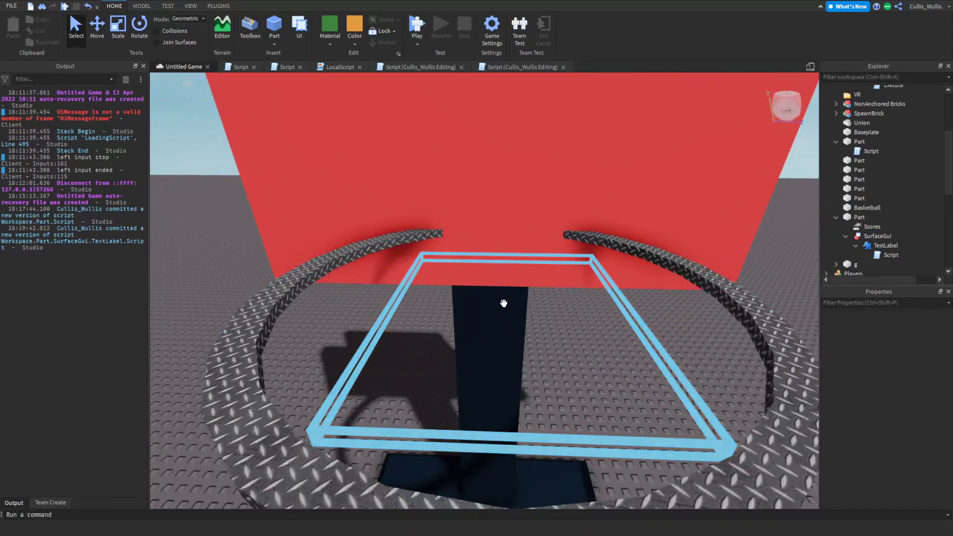
pyautogui.click(504, 303)
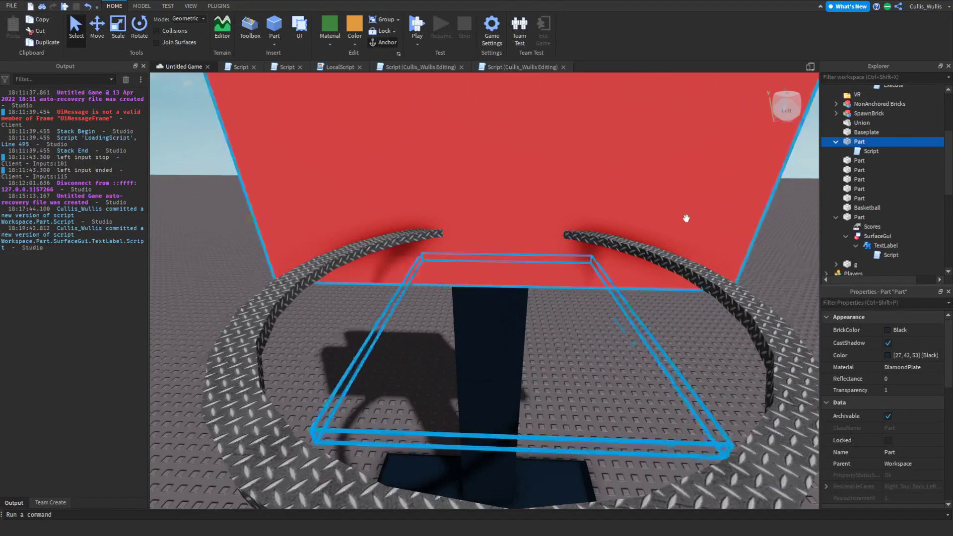
pyautogui.moveTo(685, 217); pyautogui.dragTo(688, 144, button='right')
pyautogui.scroll(-3, 687, 143)
pyautogui.click(868, 153)
pyautogui.doubleClick(868, 152)
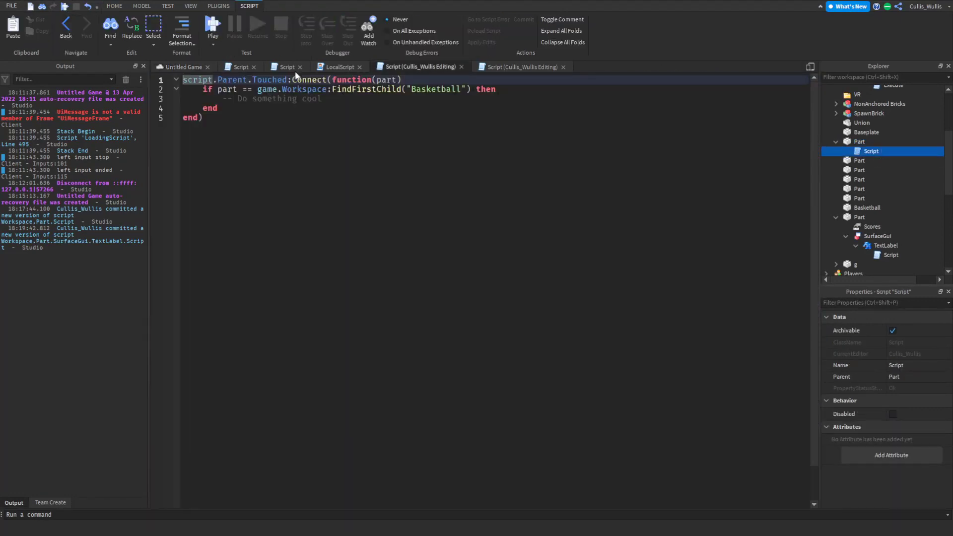
# Delete the "-- Do something cool" comment inside the Basketball check, leaving an indented empty line
pyautogui.moveTo(321, 99); pyautogui.dragTo(144, 95)
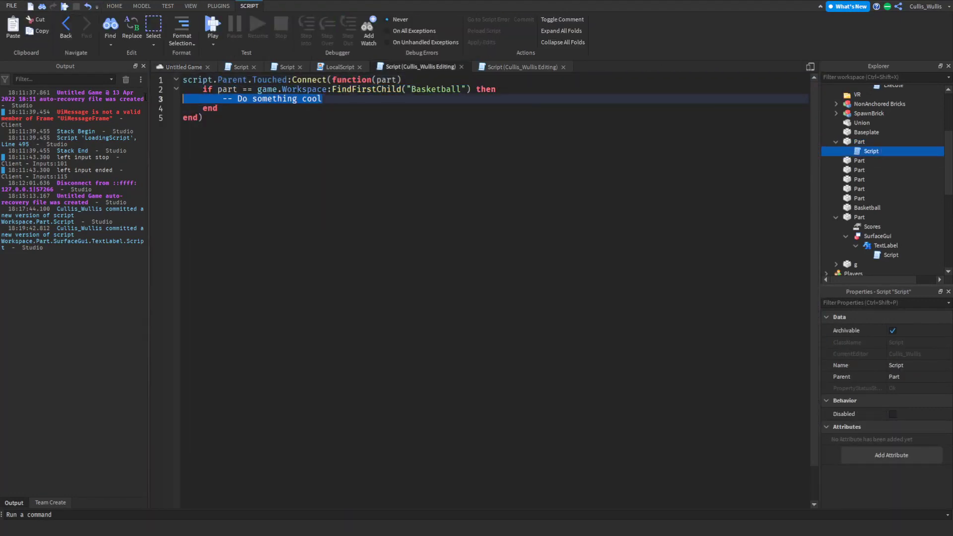
pyautogui.press('BackSpace')
pyautogui.press('Tab')
pyautogui.press('Tab')
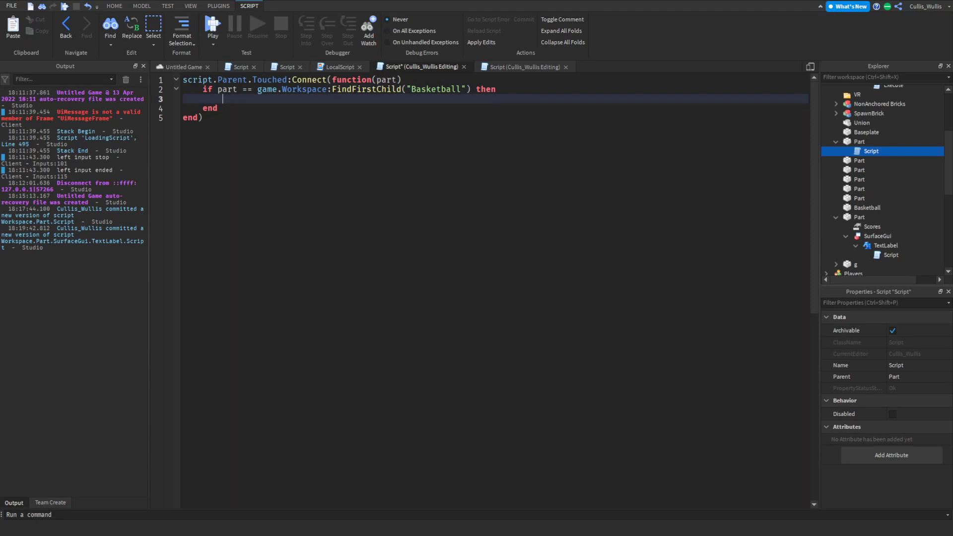
# Rename the orange block above the backboard to BasketScore
pyautogui.click(173, 67)
pyautogui.click(666, 154)
pyautogui.press('e')
pyautogui.click(551, 149)
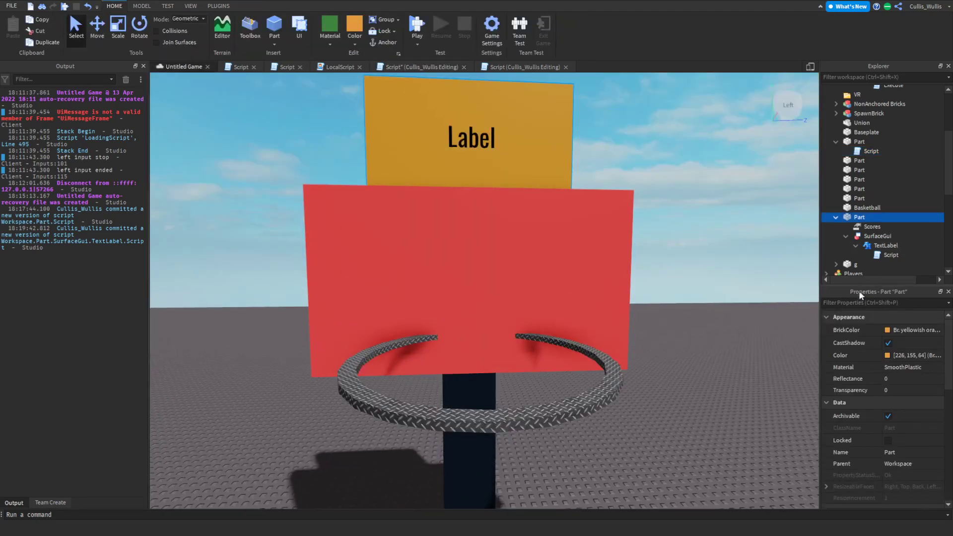
pyautogui.write('na')
pyautogui.click(906, 339)
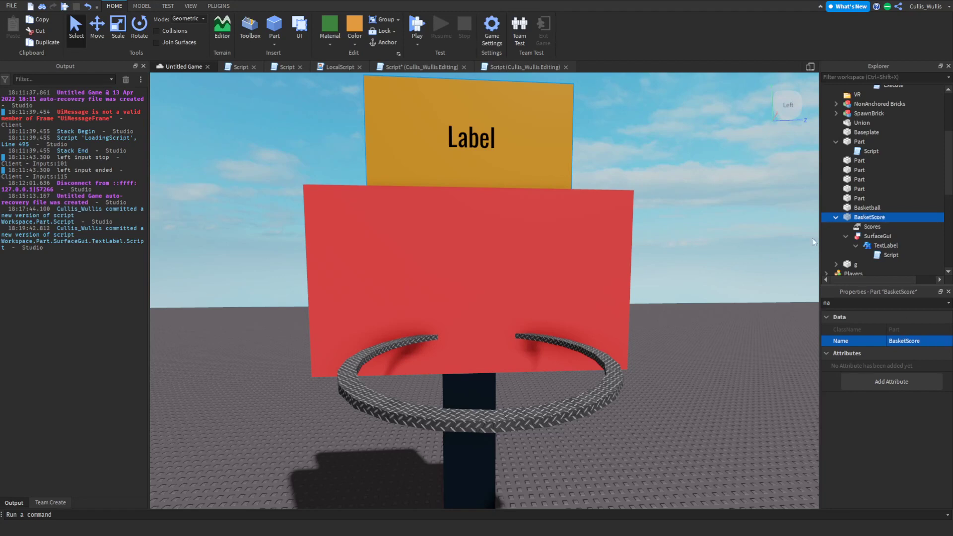
pyautogui.doubleClick(880, 257)
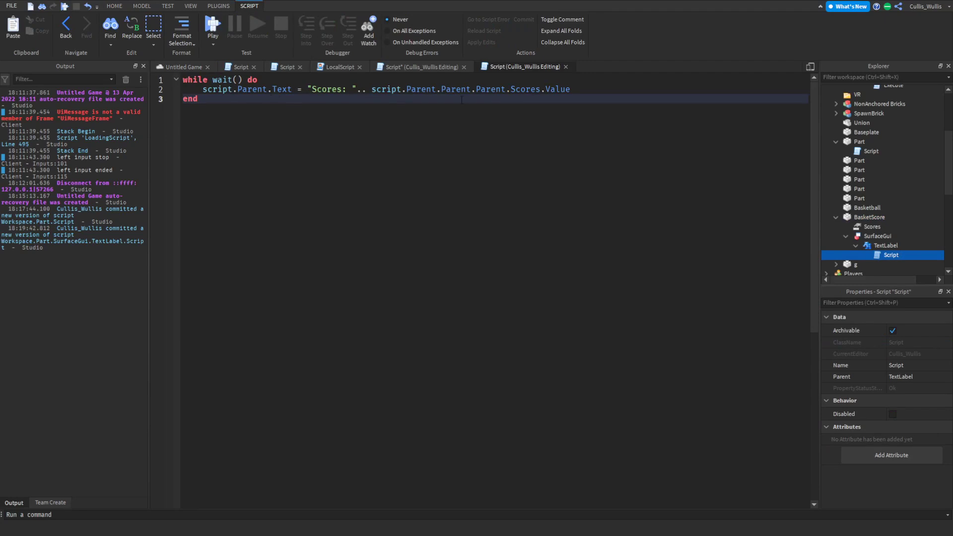
pyautogui.click(397, 67)
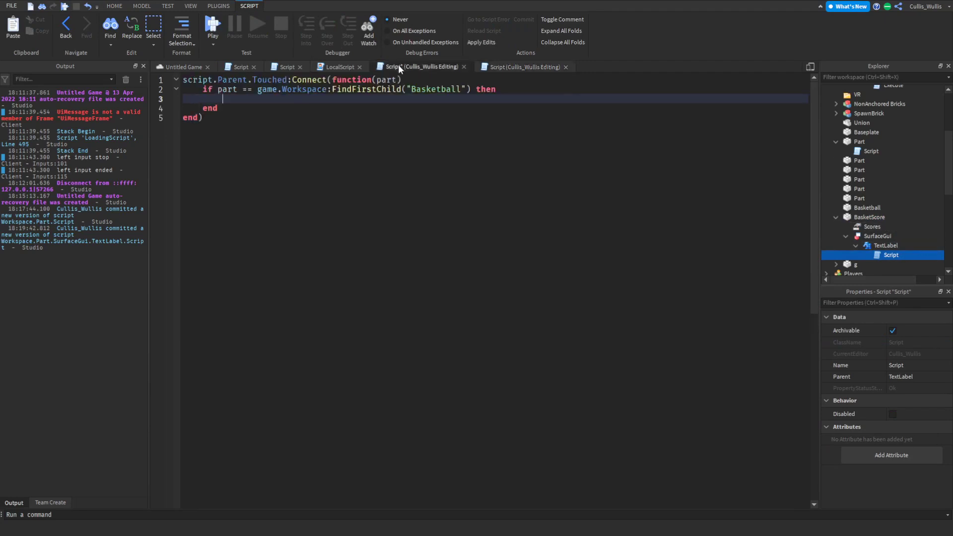
# Rename the invisible trigger part inside the hoop ring to HitBox and reopen its touch script
pyautogui.click(180, 67)
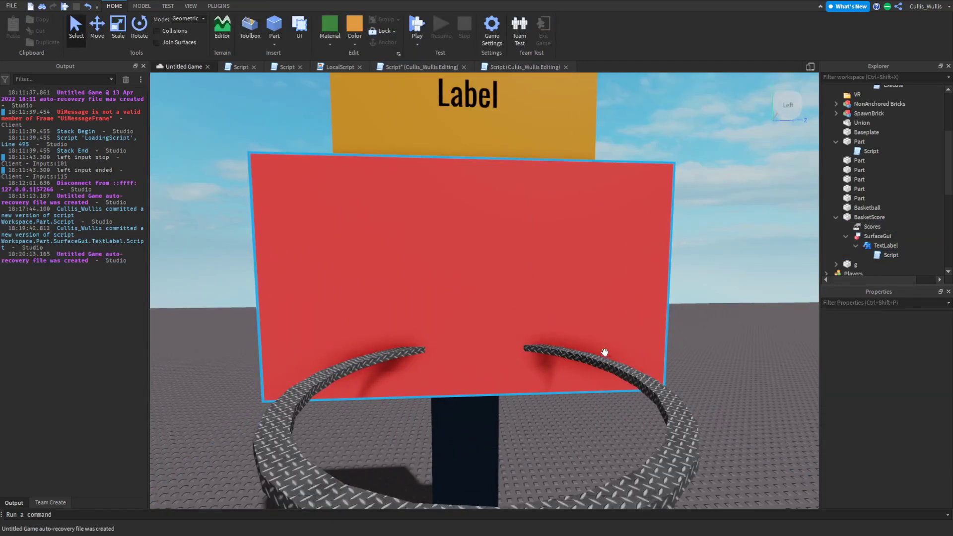
pyautogui.click(506, 426)
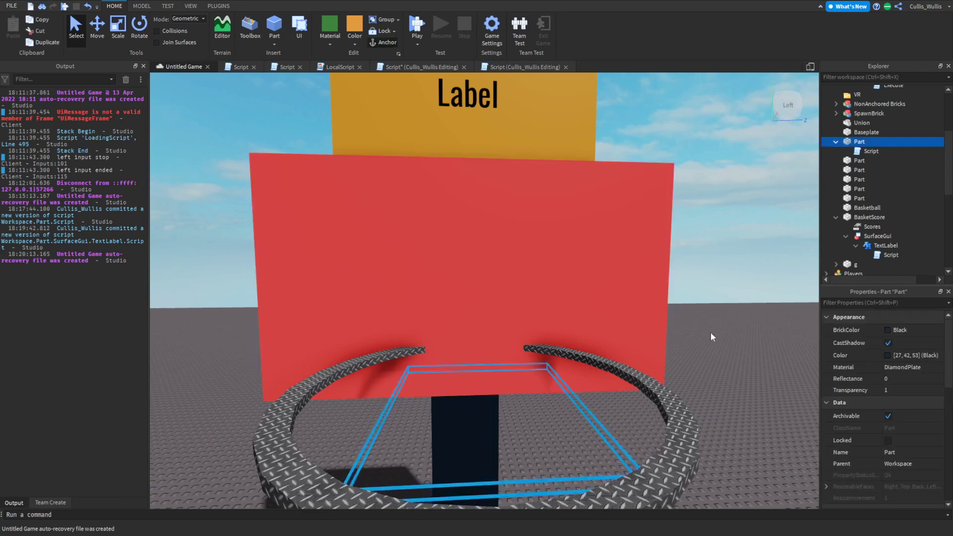
pyautogui.write('na')
pyautogui.click(904, 342)
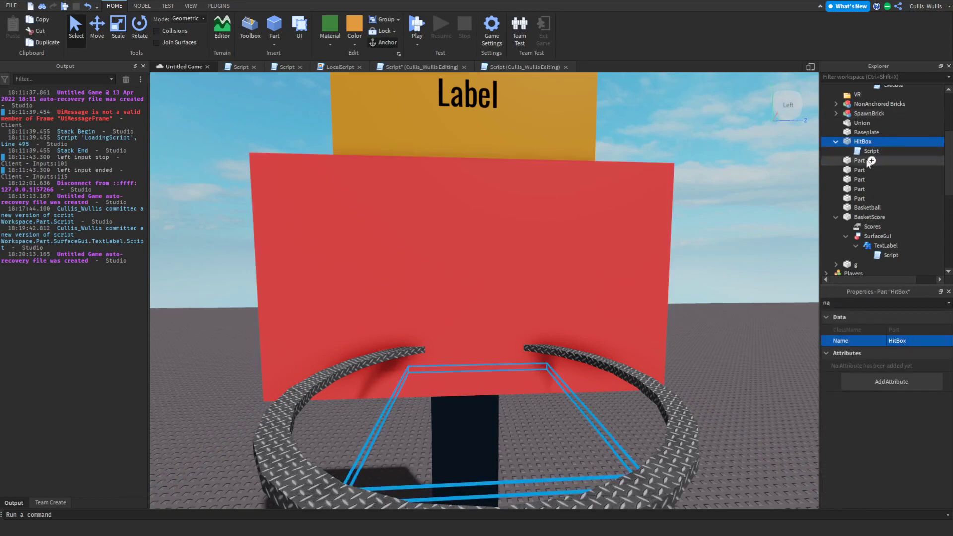
pyautogui.doubleClick(870, 151)
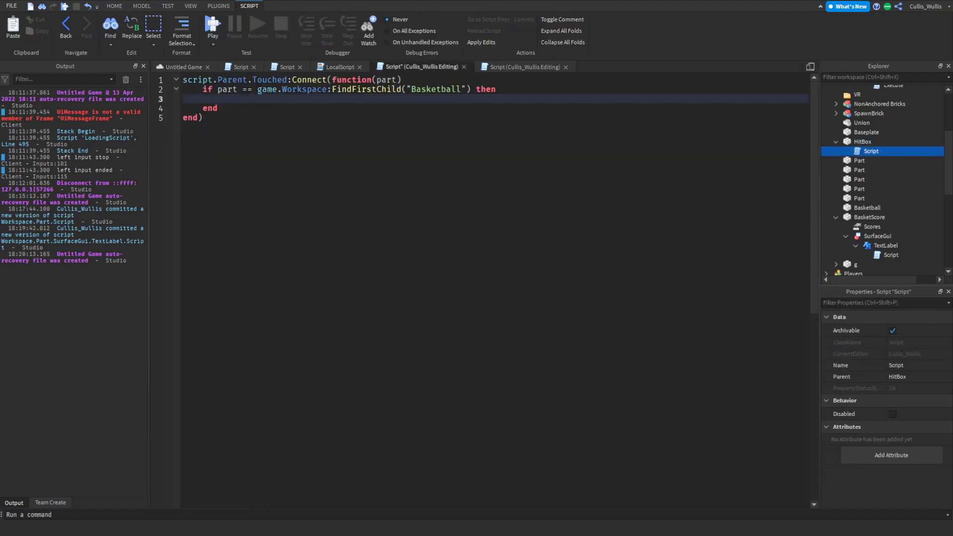
# Inside the Basketball check of the HitBox script, begin an assignment to game.Workspace.BasketScore.Scores.Value
pyautogui.write('.Workspace')
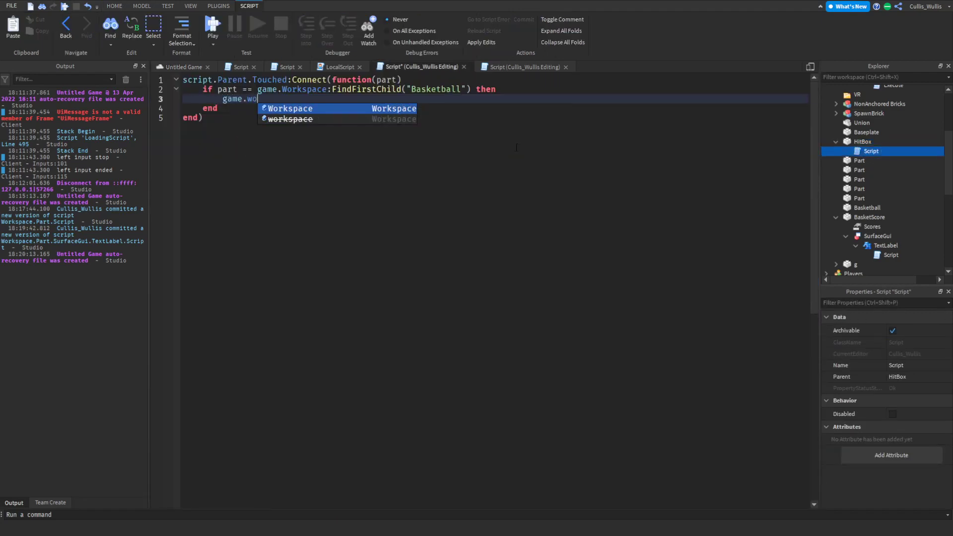
pyautogui.write('.B')
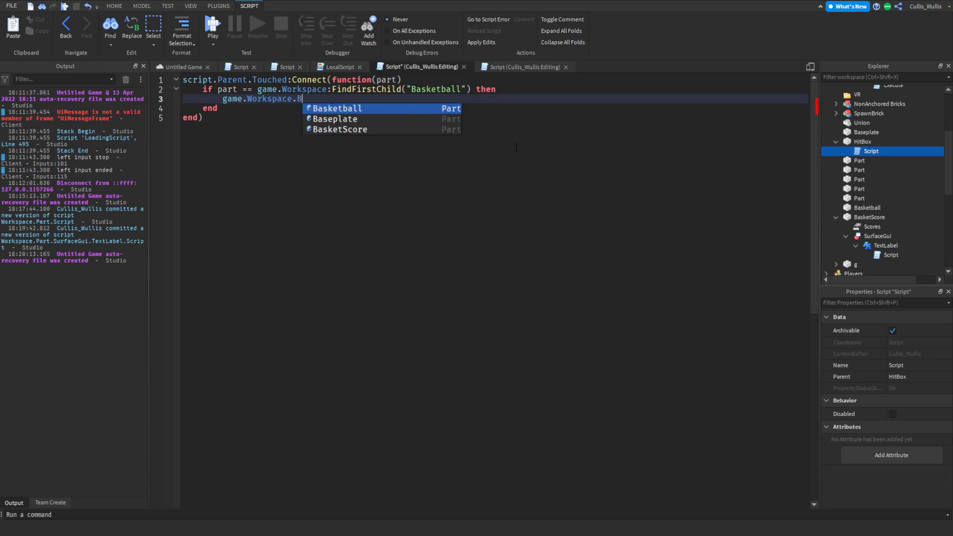
pyautogui.write('asketScore.')
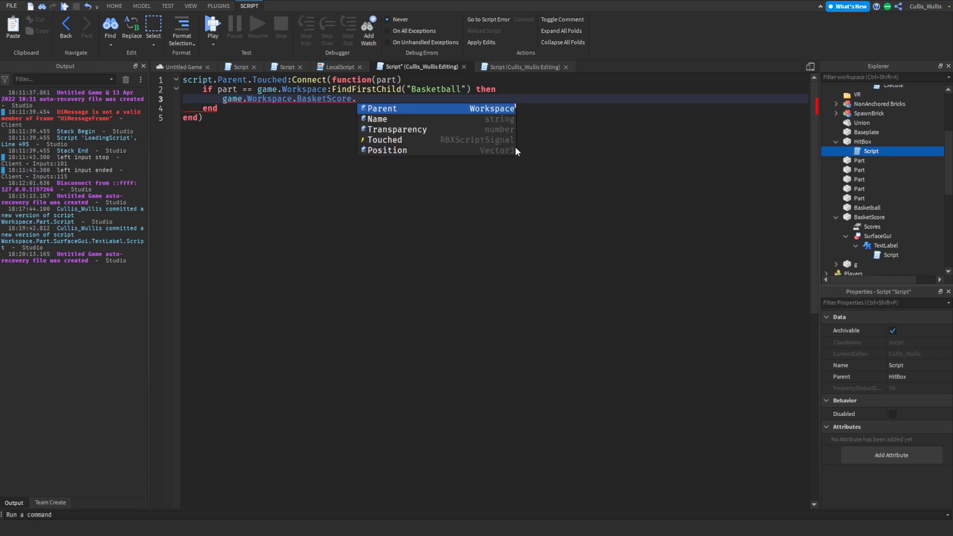
pyautogui.write('sur')
pyautogui.press('Escape')
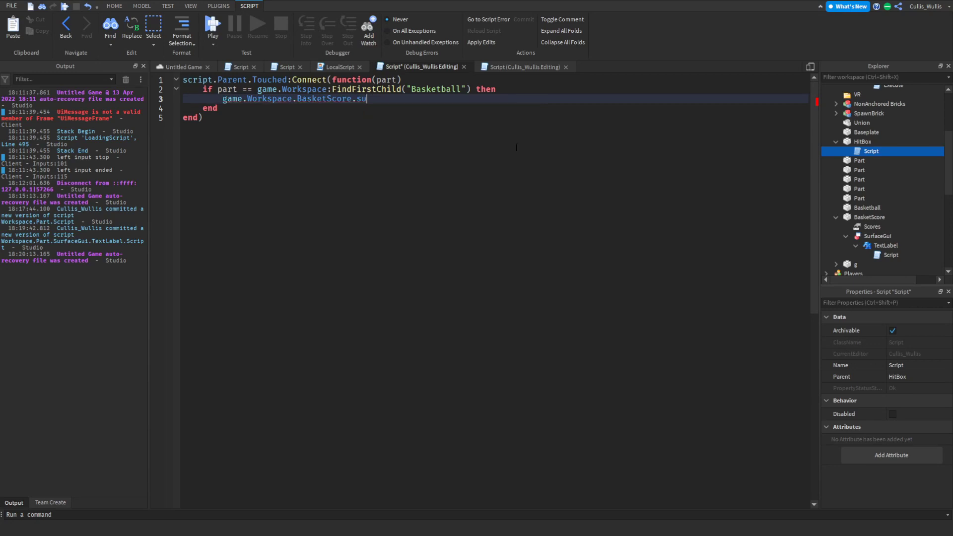
pyautogui.write('Scores.Value')
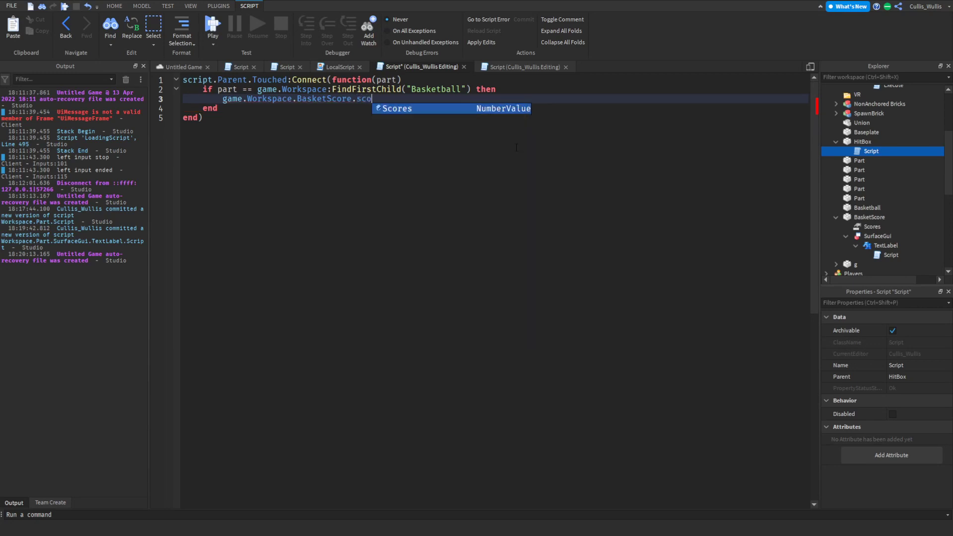
pyautogui.write(' = ')
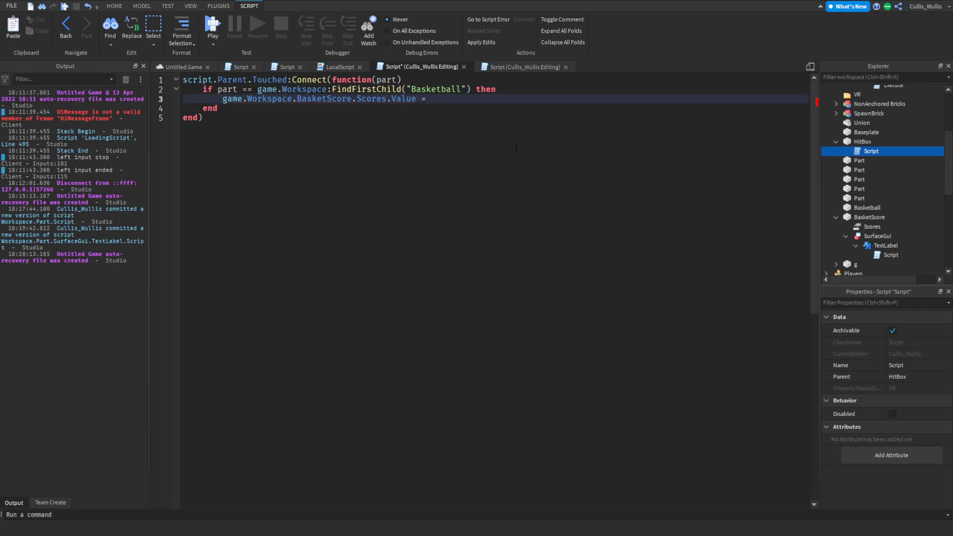
# Complete the score assignment with game.Workspace.BasketScore.Scores.Value + 1
pyautogui.write('game.Workspace.')
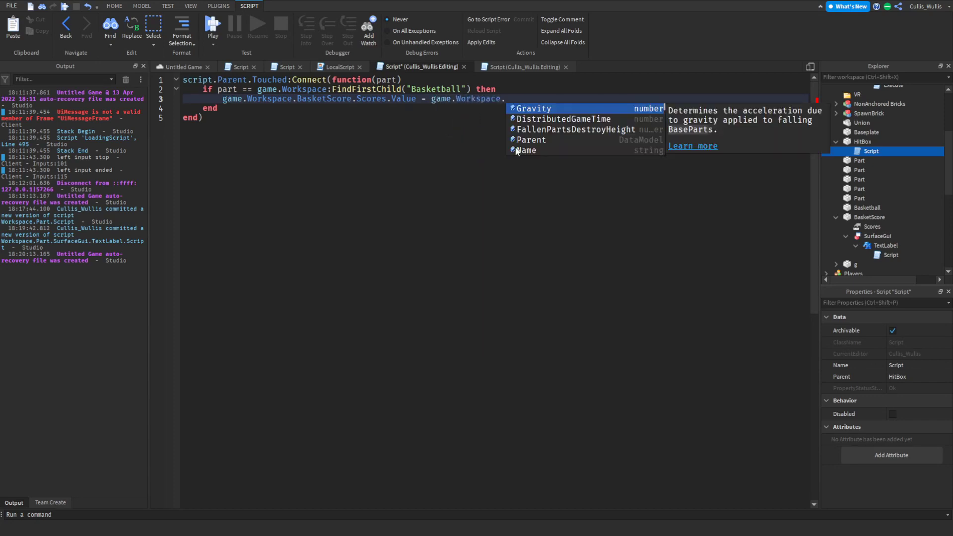
pyautogui.write('Basketball')
pyautogui.press('BackSpace')
pyautogui.press('BackSpace')
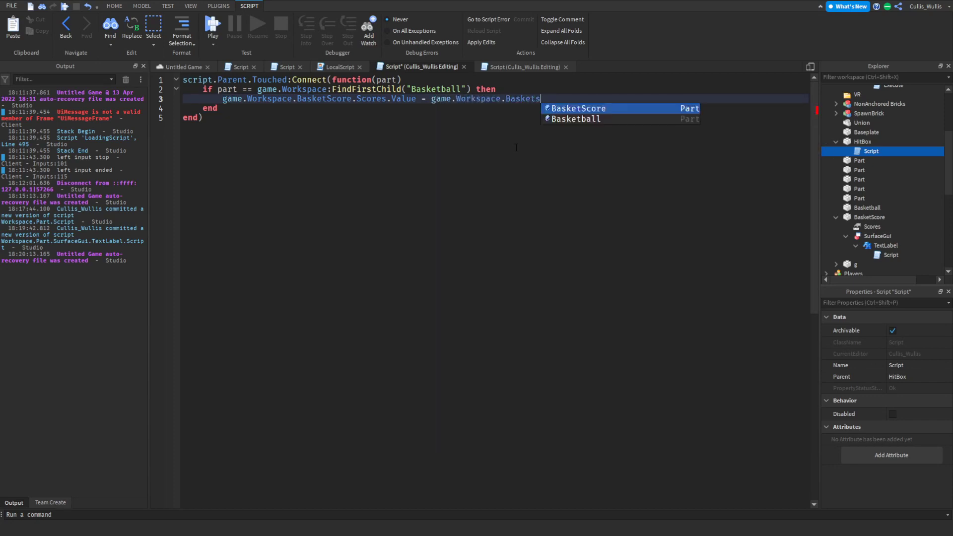
pyautogui.write('Score.Scores.Value + 1')
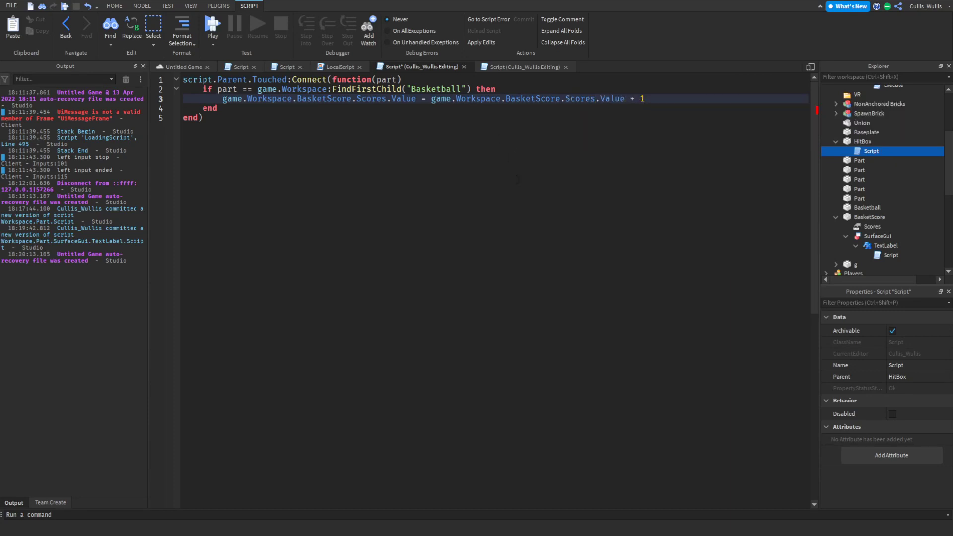
# Review the Touched function and its if condition that compares the touching part with the Basketball
pyautogui.click(444, 169)
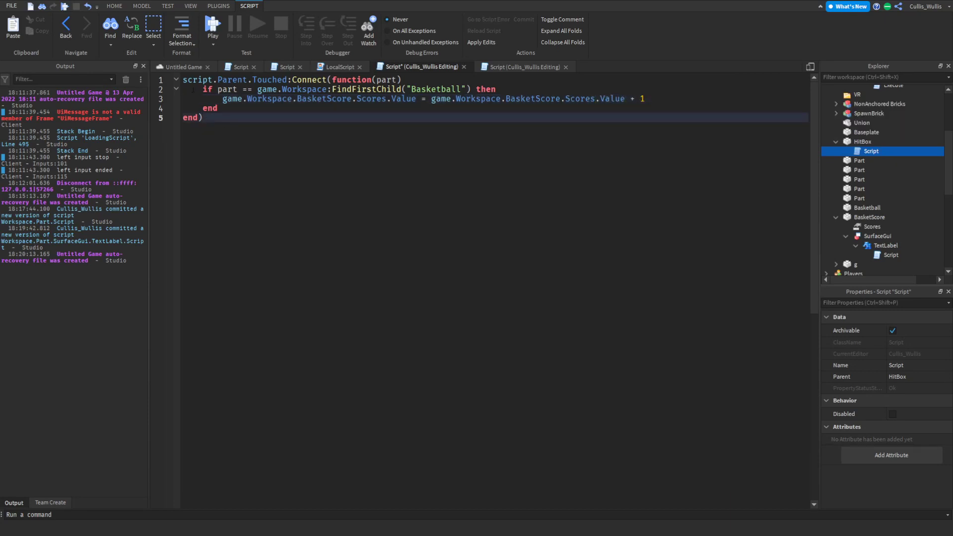
pyautogui.moveTo(183, 80); pyautogui.dragTo(403, 81)
pyautogui.click(203, 117)
pyautogui.moveTo(230, 108); pyautogui.dragTo(183, 90)
pyautogui.click(376, 146)
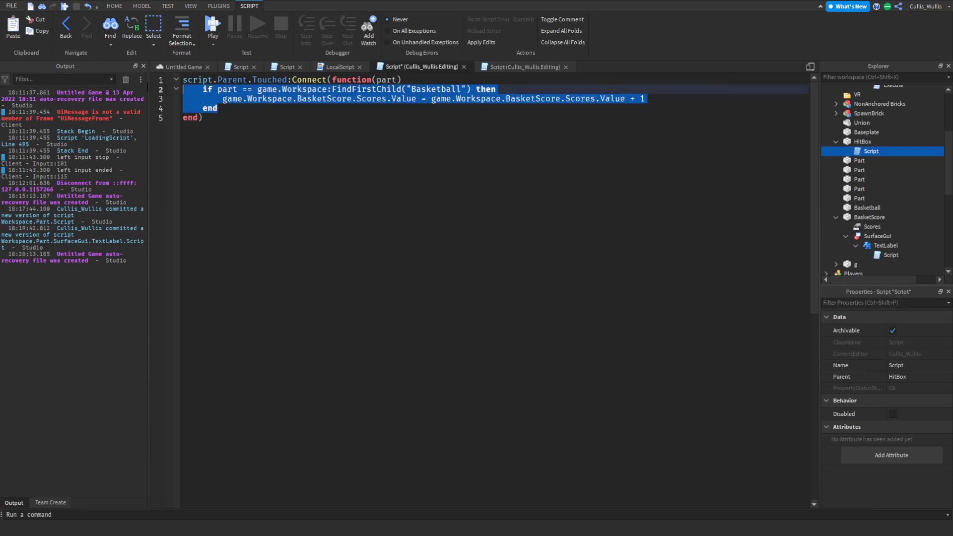
pyautogui.click(343, 131)
pyautogui.click(203, 90)
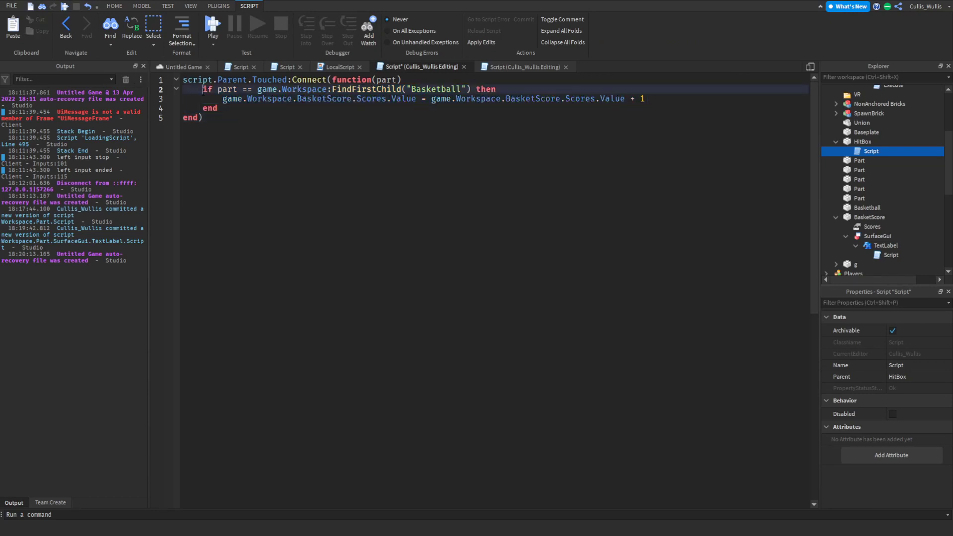
pyautogui.click(325, 109)
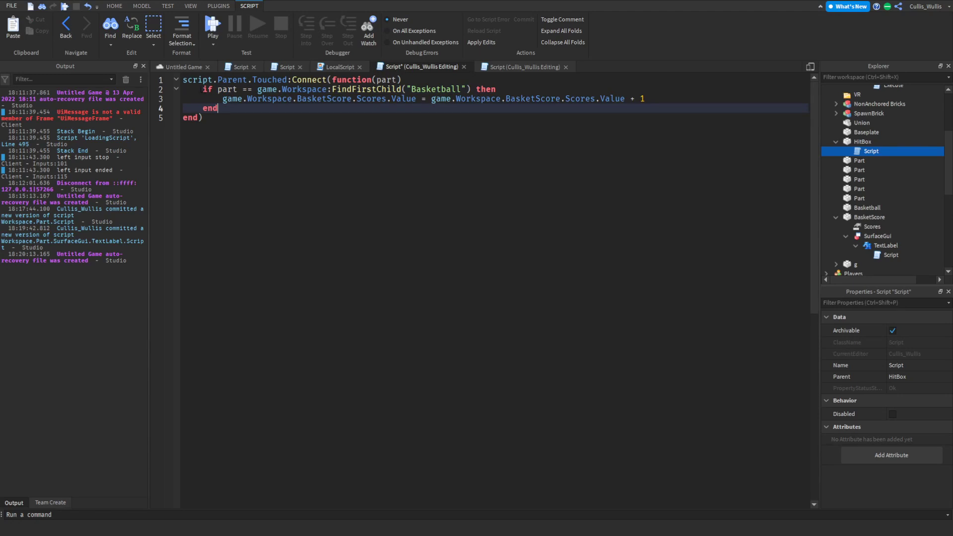
pyautogui.moveTo(203, 90); pyautogui.dragTo(248, 100)
pyautogui.click(238, 90)
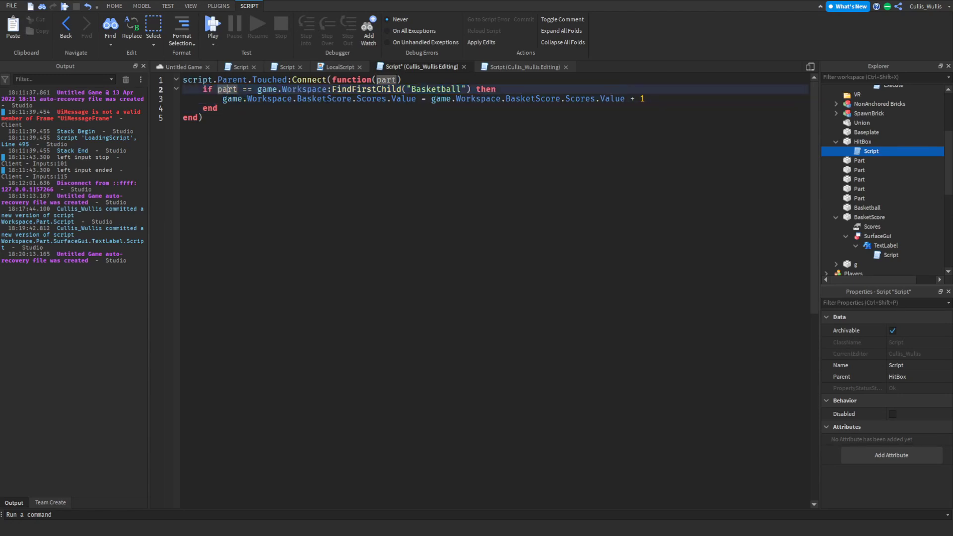
pyautogui.click(292, 124)
pyautogui.click(504, 90)
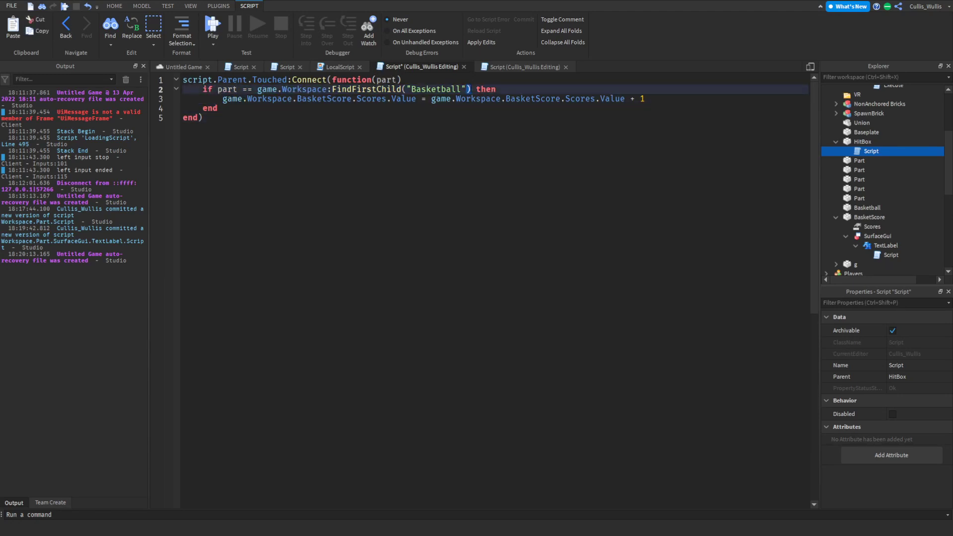
pyautogui.click(422, 109)
pyautogui.click(447, 90)
# Examine both sides of the line that increases the BasketScore Scores value by 1
pyautogui.click(223, 99)
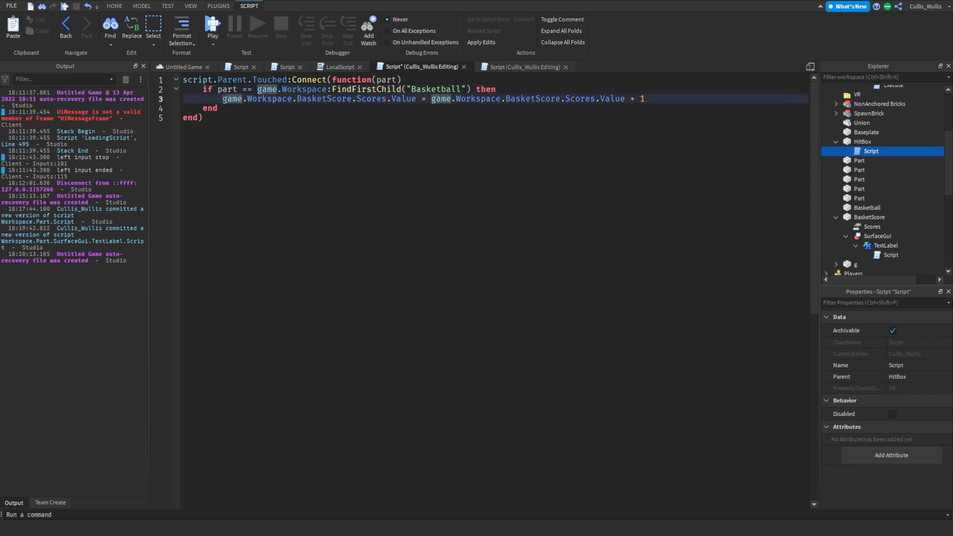
pyautogui.moveTo(351, 102); pyautogui.dragTo(423, 100)
pyautogui.click(440, 102)
pyautogui.moveTo(529, 103); pyautogui.dragTo(626, 100)
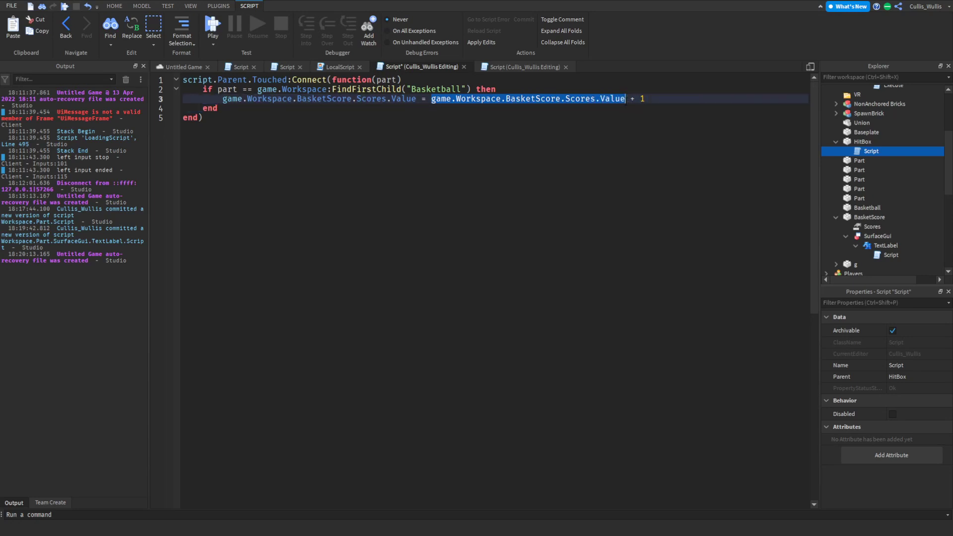
pyautogui.click(670, 133)
pyautogui.click(651, 99)
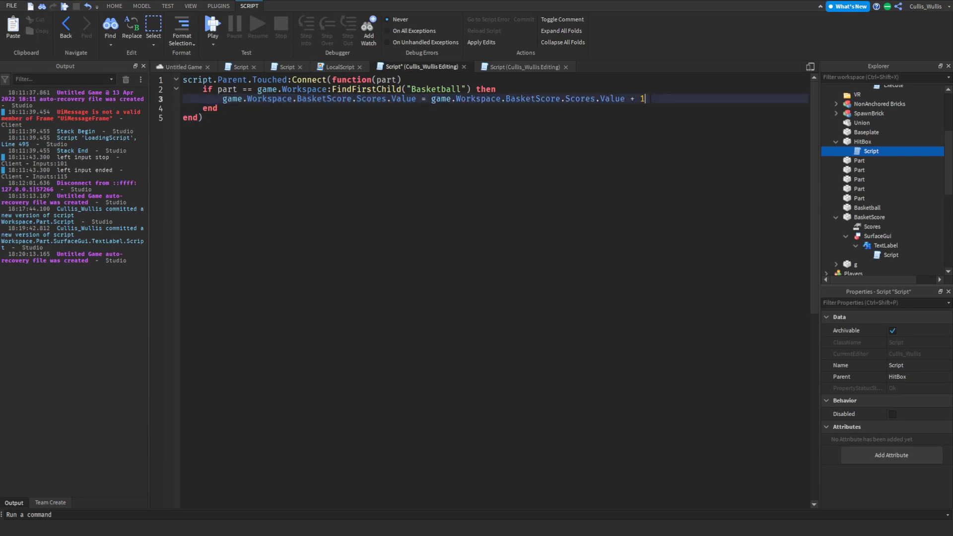
pyautogui.click(632, 140)
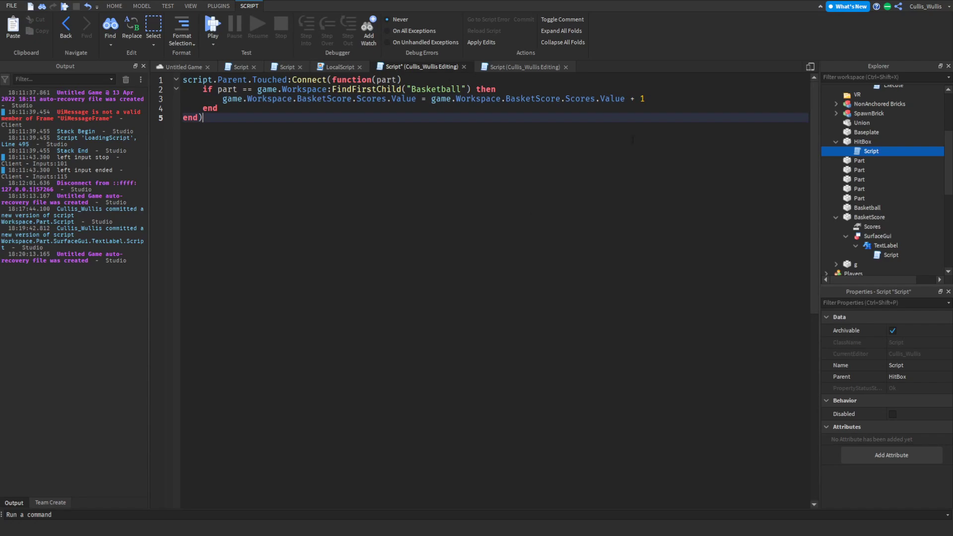
# Apply the script edits and return to a close 3D view of the hoop and its score label
pyautogui.click(481, 42)
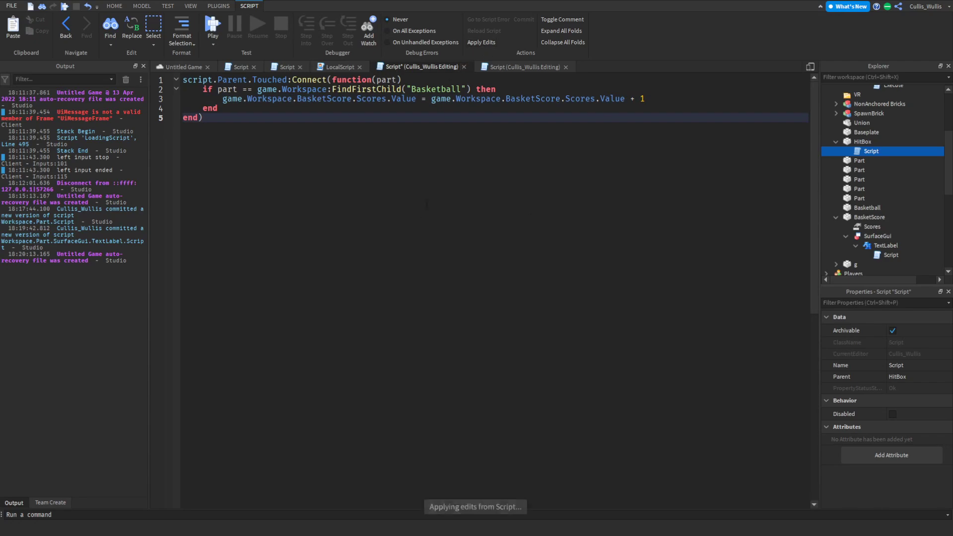
pyautogui.click(195, 70)
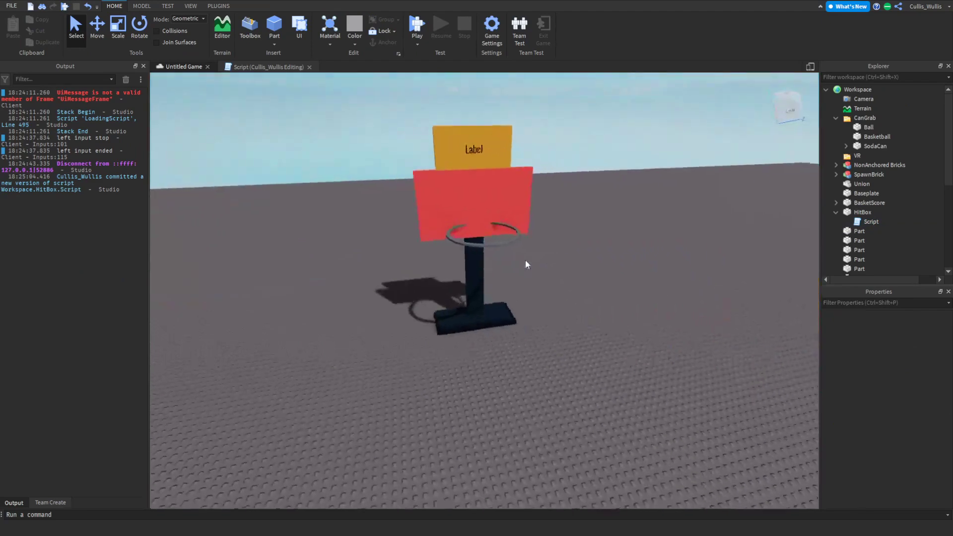
pyautogui.press('w')
pyautogui.moveTo(525, 260); pyautogui.dragTo(651, 309, button='right')
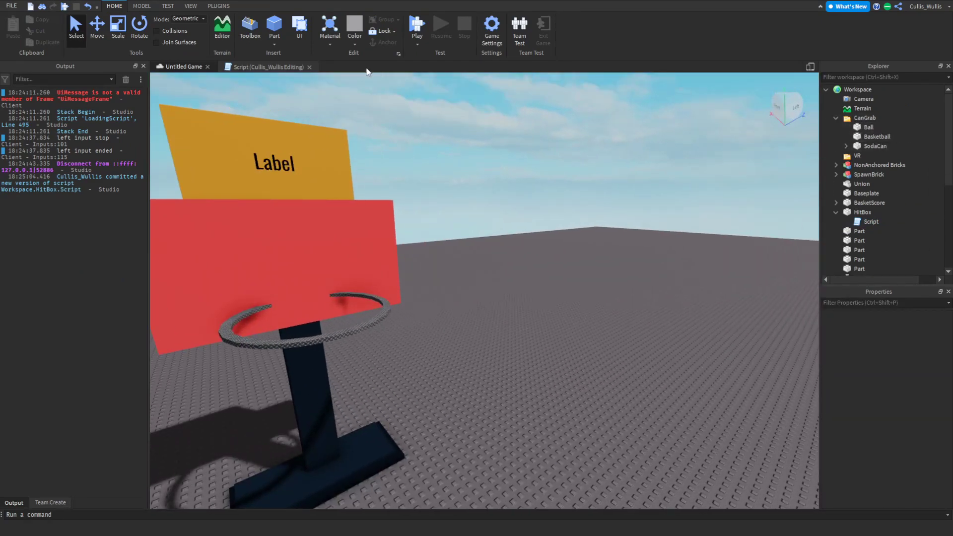
# Reopen the HitBox script and examine the condition that finds Basketball inside the CanGrab folder
pyautogui.click(268, 66)
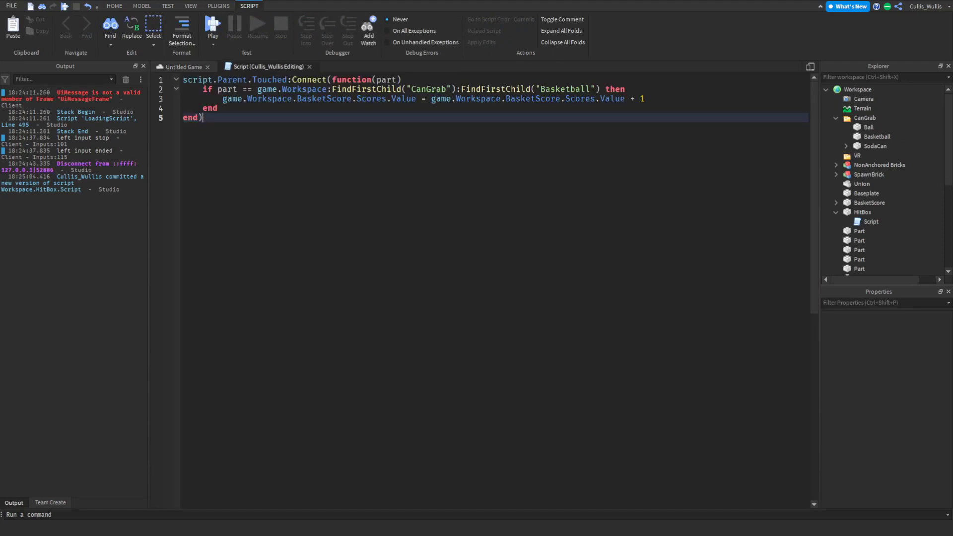
pyautogui.moveTo(282, 89); pyautogui.dragTo(580, 99)
pyautogui.click(531, 129)
pyautogui.click(578, 163)
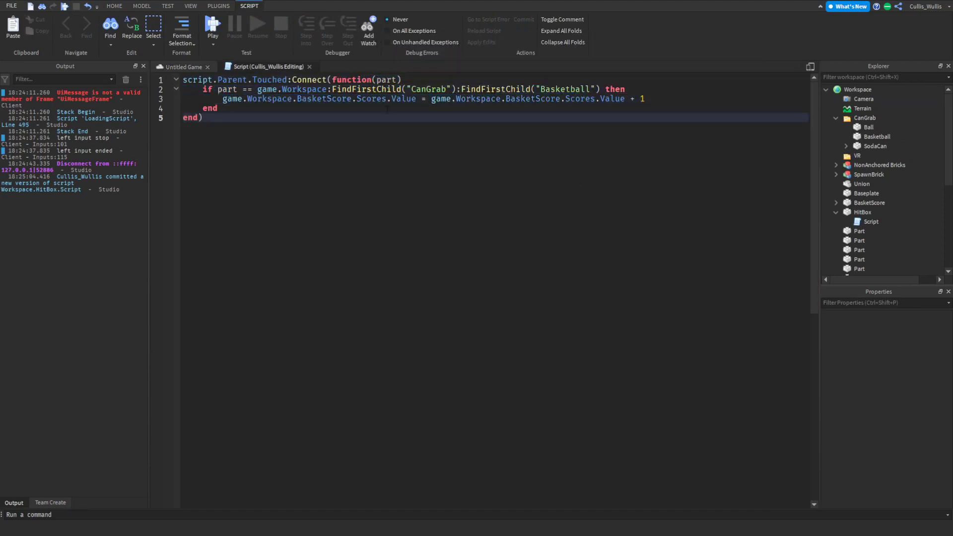
# Return to the 3D view and start a play test of the place
pyautogui.click(175, 66)
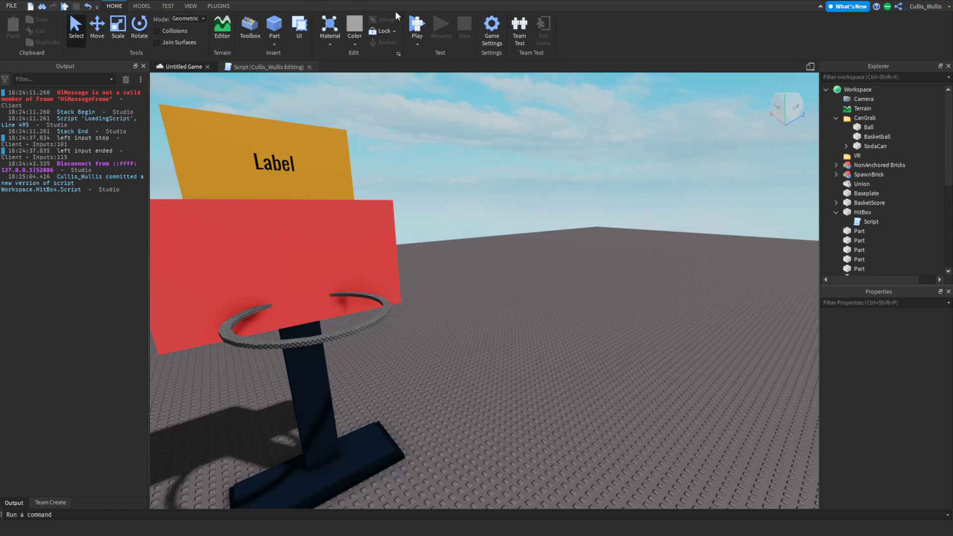
pyautogui.click(418, 26)
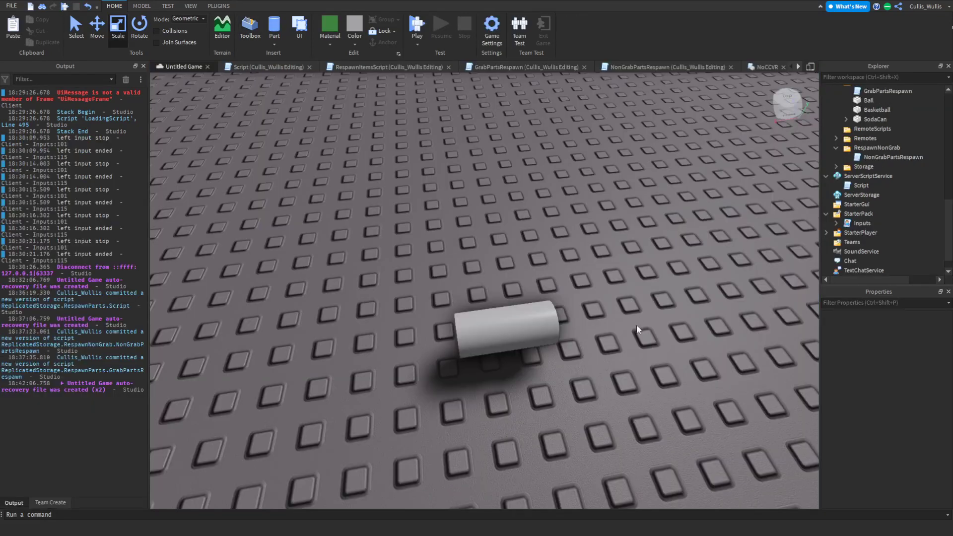
# Recolor the small grey cylinder lying on the baseplate to Black
pyautogui.click(545, 328)
pyautogui.moveTo(594, 329); pyautogui.dragTo(592, 365, button='right')
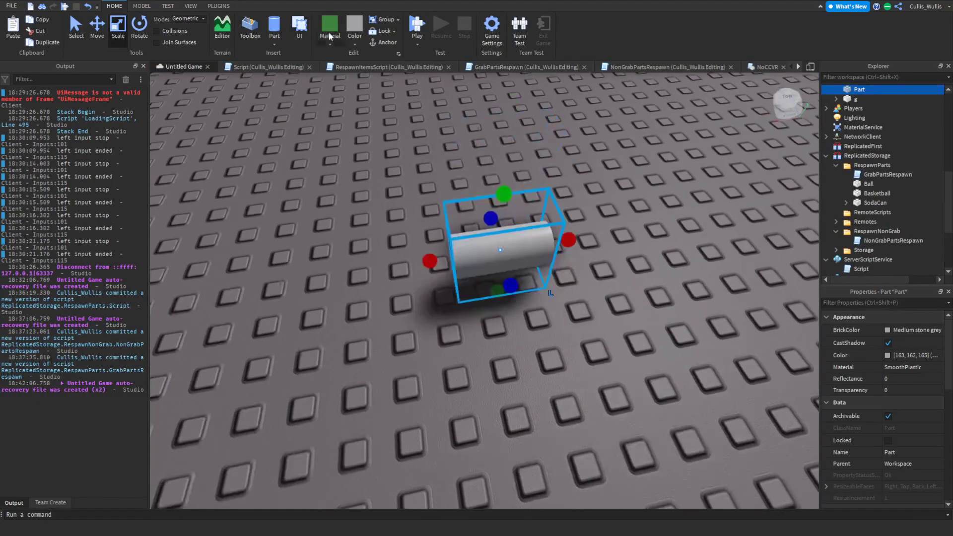
pyautogui.click(353, 45)
pyautogui.click(446, 215)
pyautogui.click(627, 208)
pyautogui.moveTo(637, 224); pyautogui.dragTo(644, 239, button='right')
pyautogui.moveTo(678, 273); pyautogui.dragTo(692, 267, button='right')
pyautogui.click(602, 284)
pyautogui.click(691, 267)
pyautogui.click(576, 256)
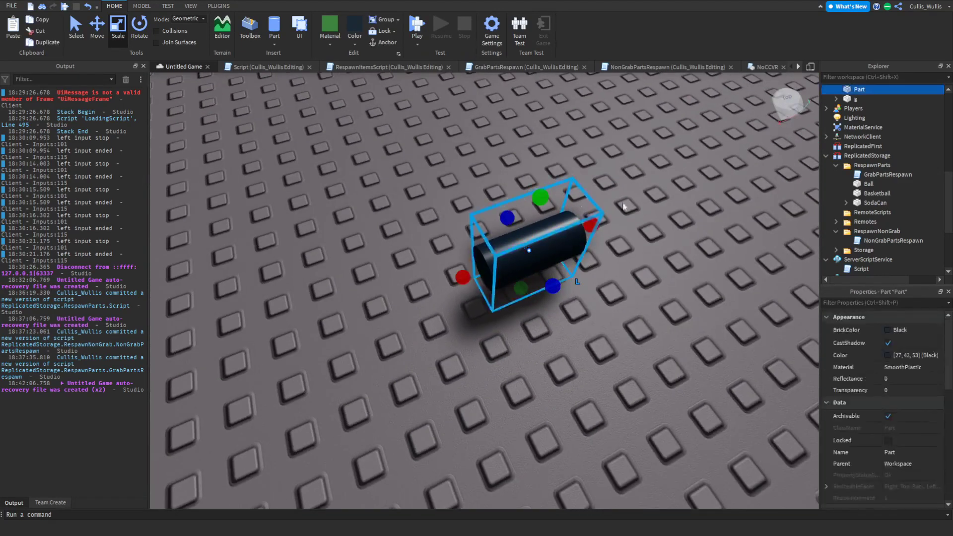
pyautogui.click(651, 276)
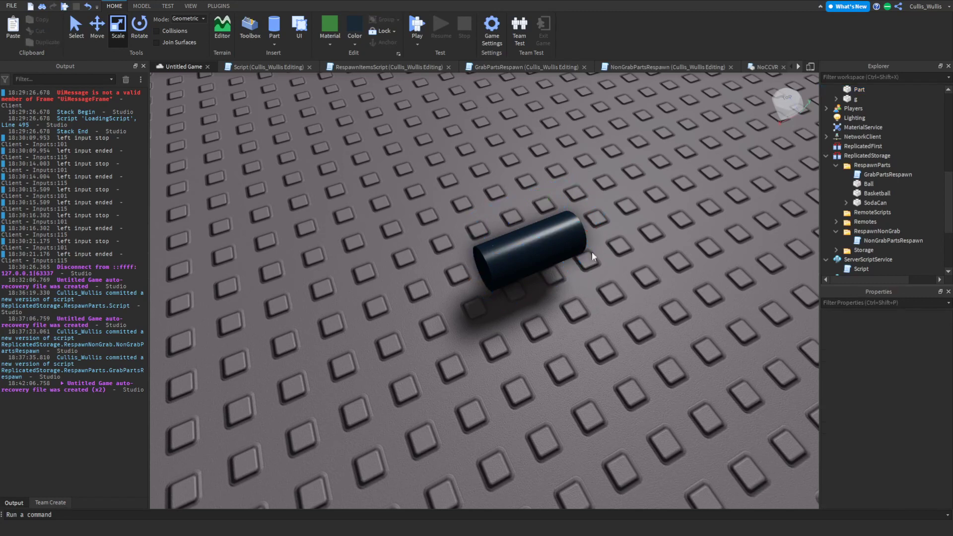
# Duplicate the black cylinder and stretch the copy along its length into a long blade extending from the handle
pyautogui.click(514, 241)
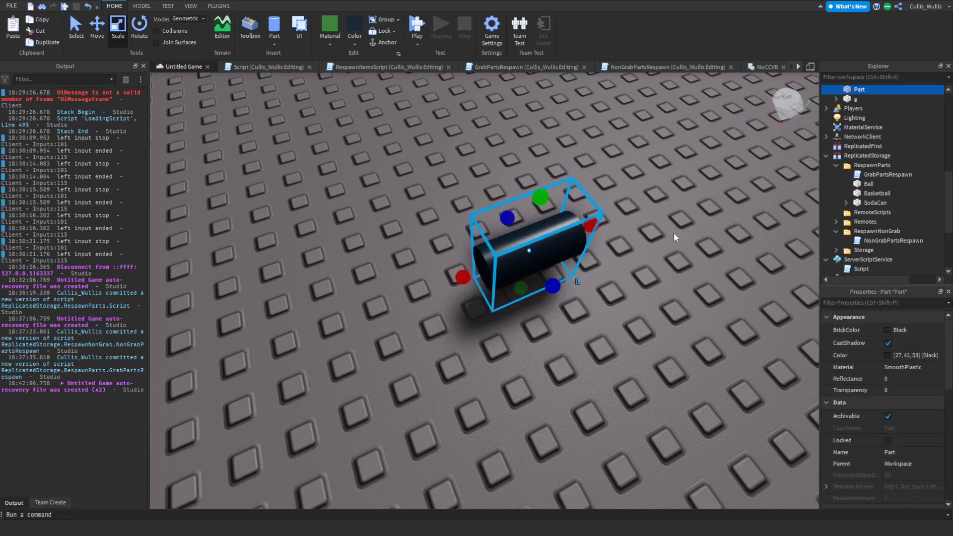
pyautogui.hotkey('ctrl', 'd')
pyautogui.moveTo(589, 229); pyautogui.dragTo(416, 217)
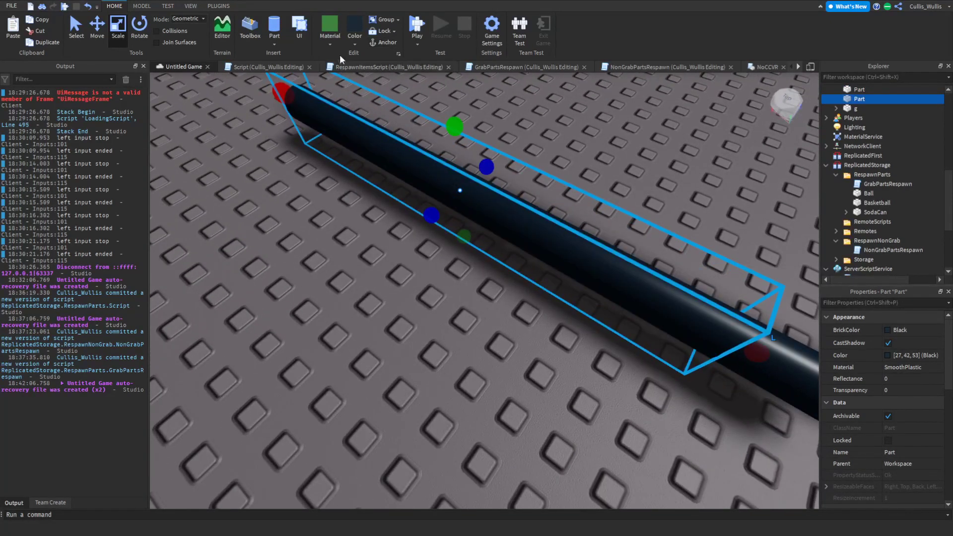
# Set the long blade cylinder's material to Neon and its color to Institutional white
pyautogui.click(331, 41)
pyautogui.click(361, 206)
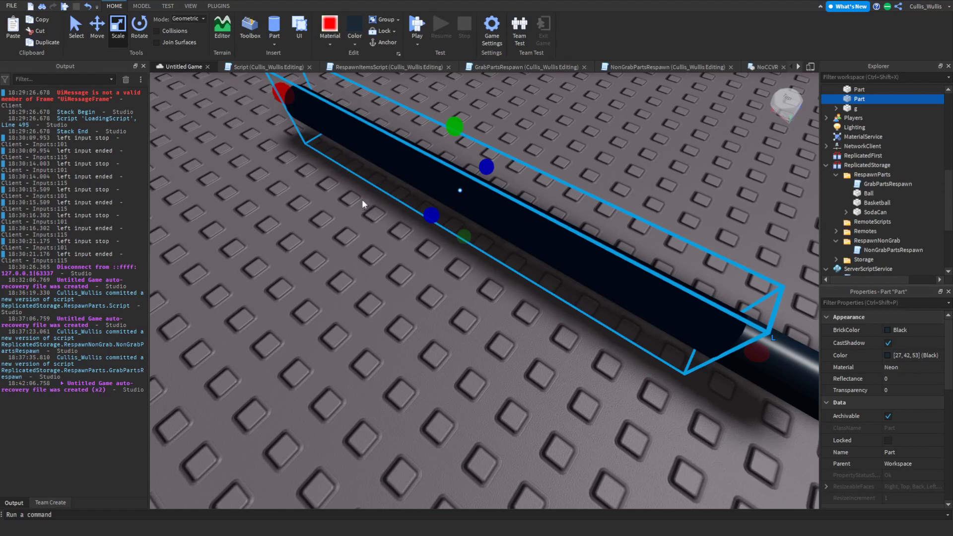
pyautogui.click(355, 42)
pyautogui.click(512, 216)
pyautogui.click(589, 153)
pyautogui.scroll(-3, 589, 153)
pyautogui.moveTo(589, 155); pyautogui.dragTo(589, 153, button='right')
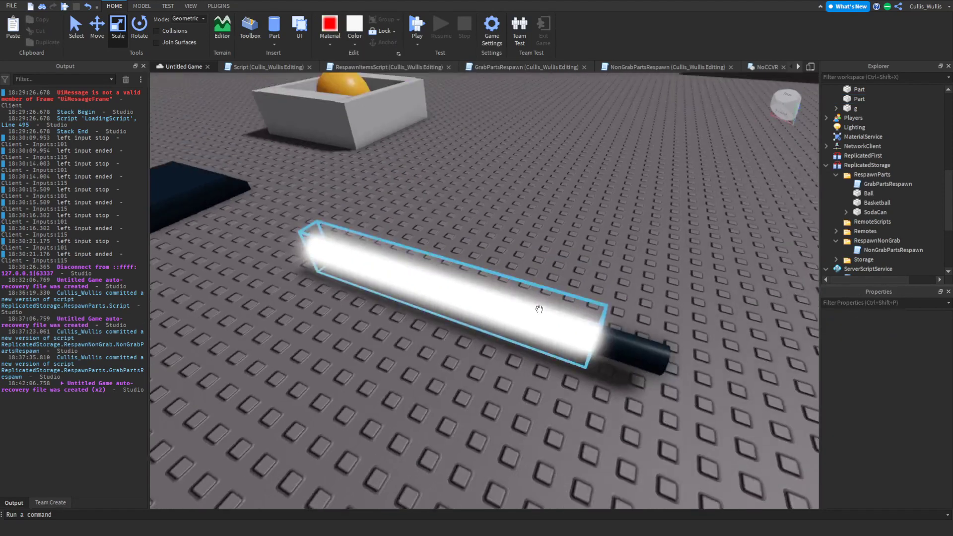
# Shorten the neon blade from its far end and recolor it Lime green
pyautogui.click(539, 309)
pyautogui.moveTo(299, 251); pyautogui.dragTo(362, 262)
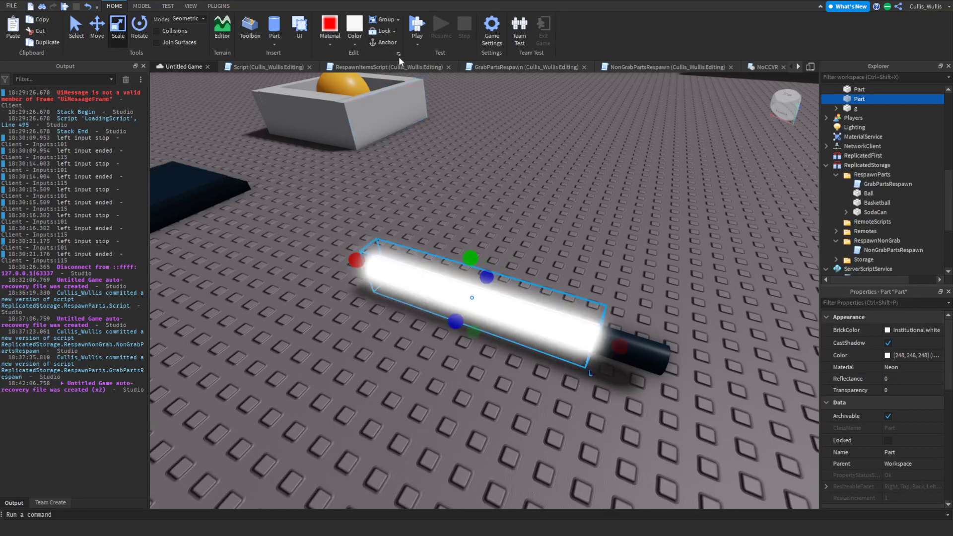
pyautogui.click(354, 43)
pyautogui.click(417, 94)
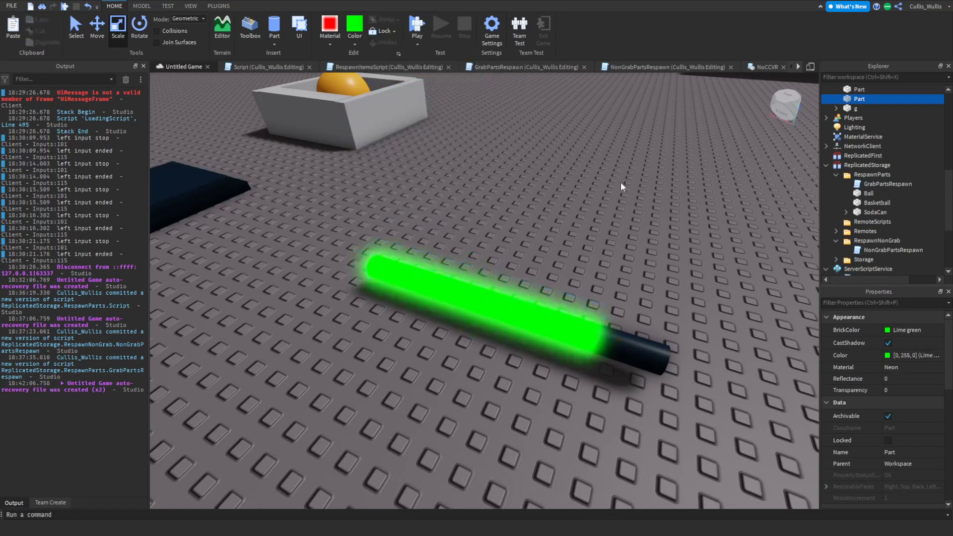
# Anchor the sword's neon green blade and its black handle
pyautogui.click(625, 184)
pyautogui.moveTo(631, 188); pyautogui.dragTo(623, 193, button='right')
pyautogui.press('e')
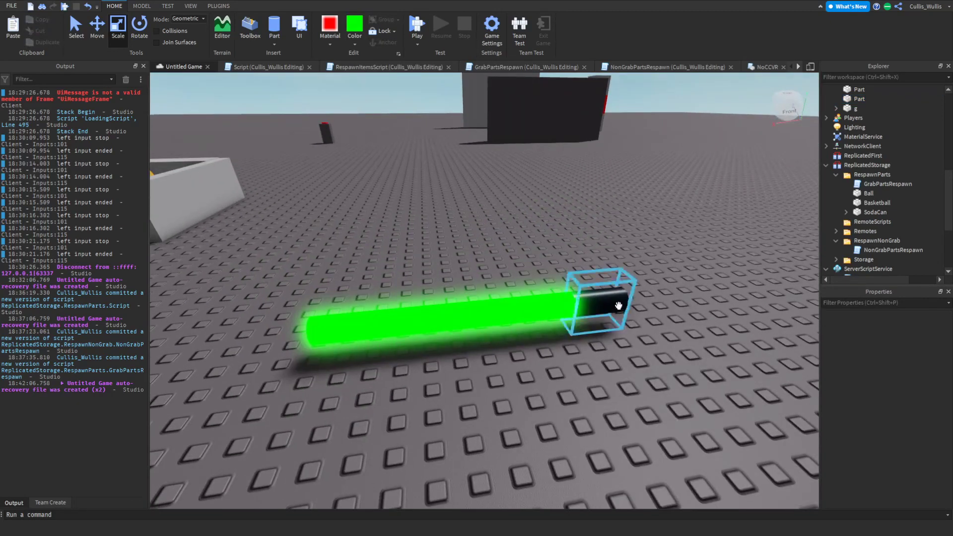
pyautogui.click(617, 302)
pyautogui.keyDown('ctrl'); pyautogui.click(408, 315); pyautogui.keyUp('ctrl')
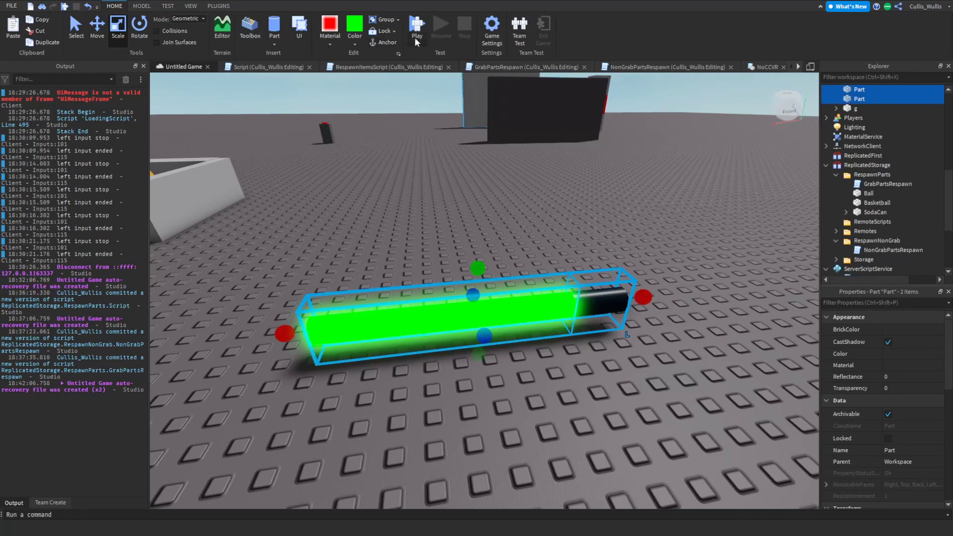
pyautogui.click(656, 291)
pyautogui.press('w')
pyautogui.moveTo(655, 292); pyautogui.dragTo(722, 193, button='right')
pyautogui.click(654, 292)
pyautogui.click(722, 192)
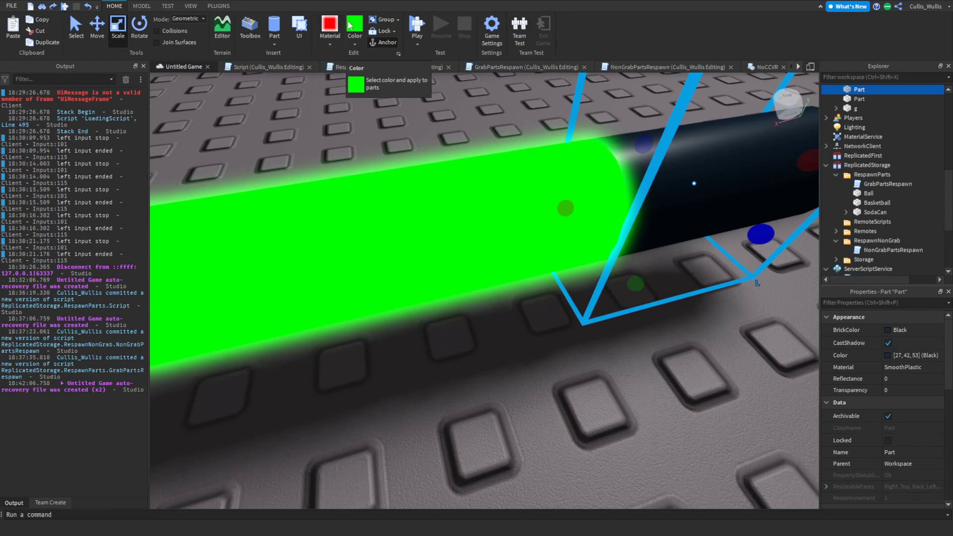
pyautogui.click(582, 299)
pyautogui.moveTo(582, 299); pyautogui.dragTo(583, 298, button='right')
pyautogui.press('s')
pyautogui.click(447, 257)
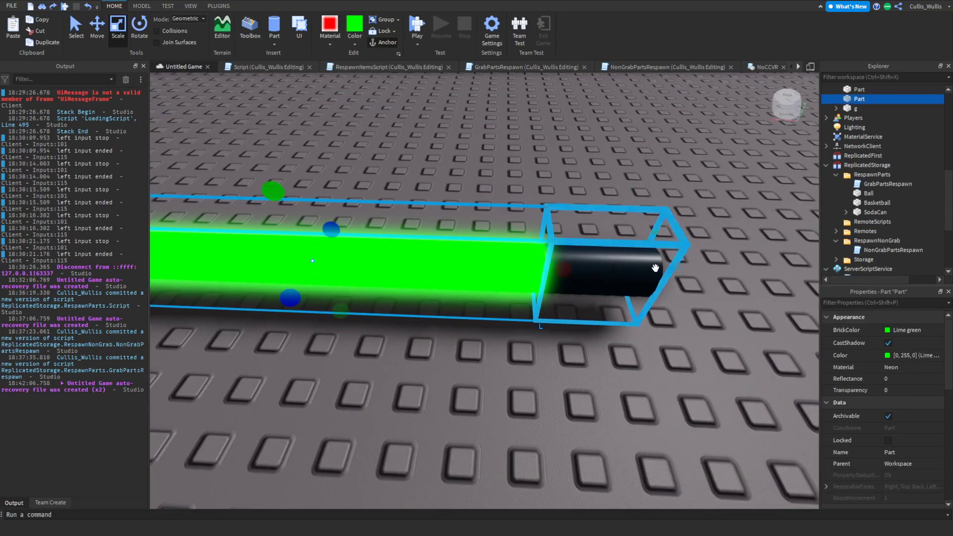
# Nest the neon blade part under the black handle part in the Workspace hierarchy
pyautogui.keyDown('ctrl'); pyautogui.click(654, 268); pyautogui.keyUp('ctrl')
pyautogui.click(691, 135)
pyautogui.click(519, 264)
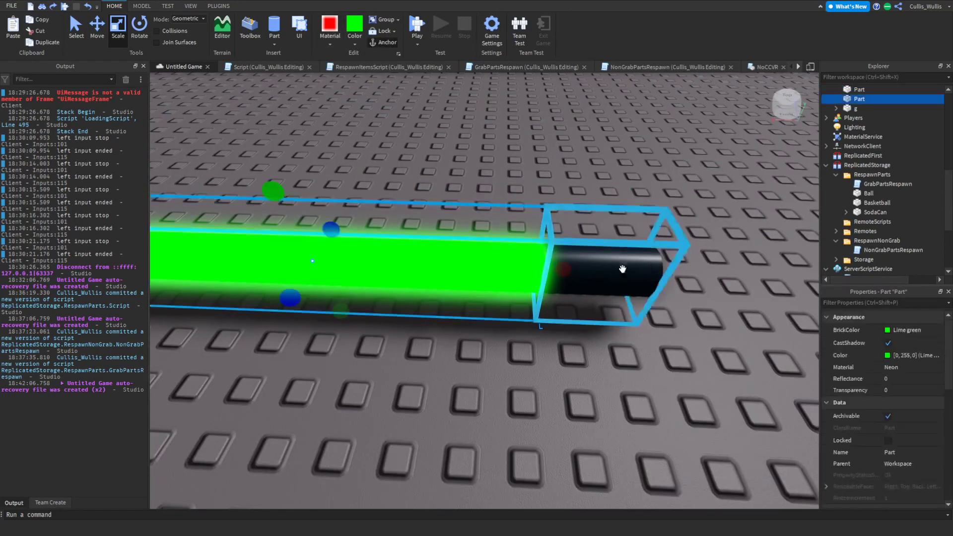
pyautogui.click(605, 262)
pyautogui.moveTo(850, 101); pyautogui.dragTo(861, 92)
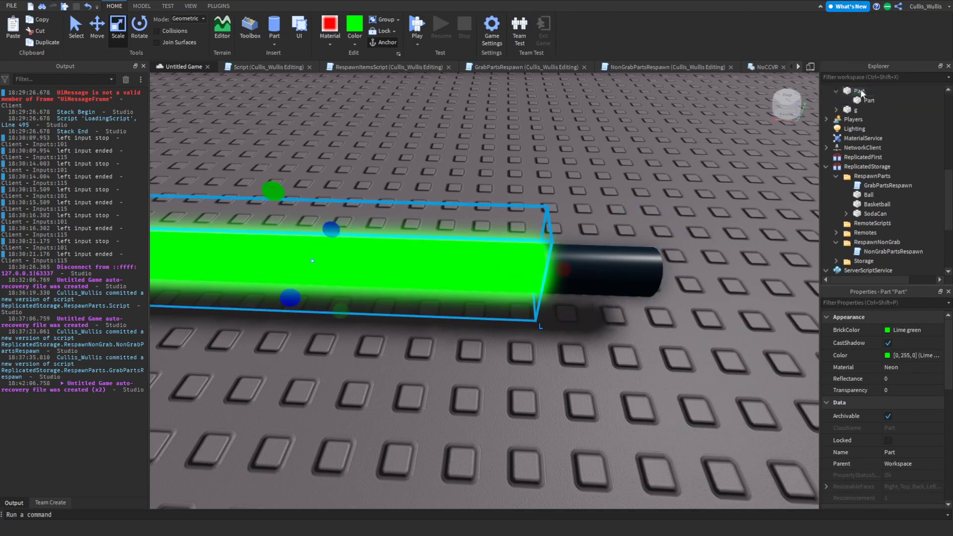
# Create a Weld constraint between the black handle and the neon blade
pyautogui.click(665, 253)
pyautogui.click(648, 262)
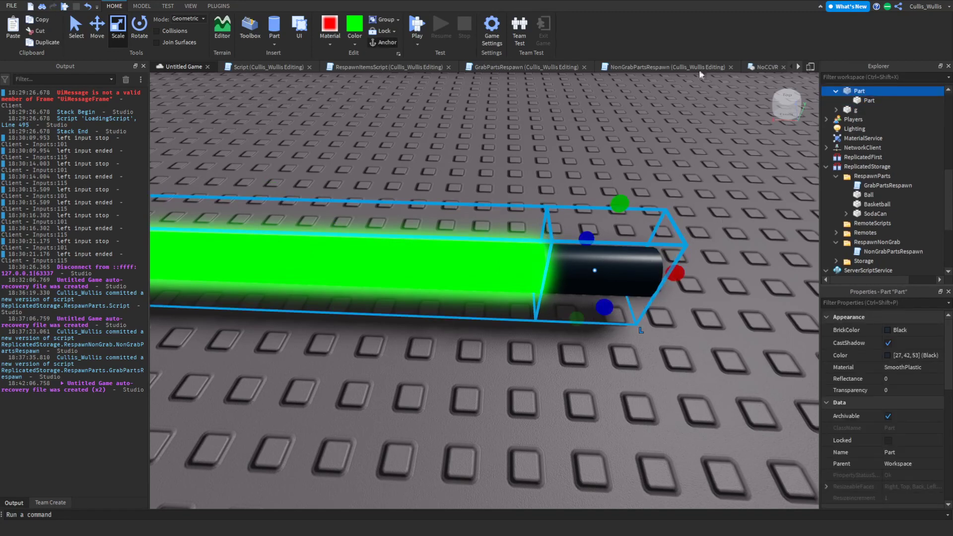
pyautogui.keyDown('ctrl'); pyautogui.click(860, 101); pyautogui.keyUp('ctrl')
pyautogui.click(142, 6)
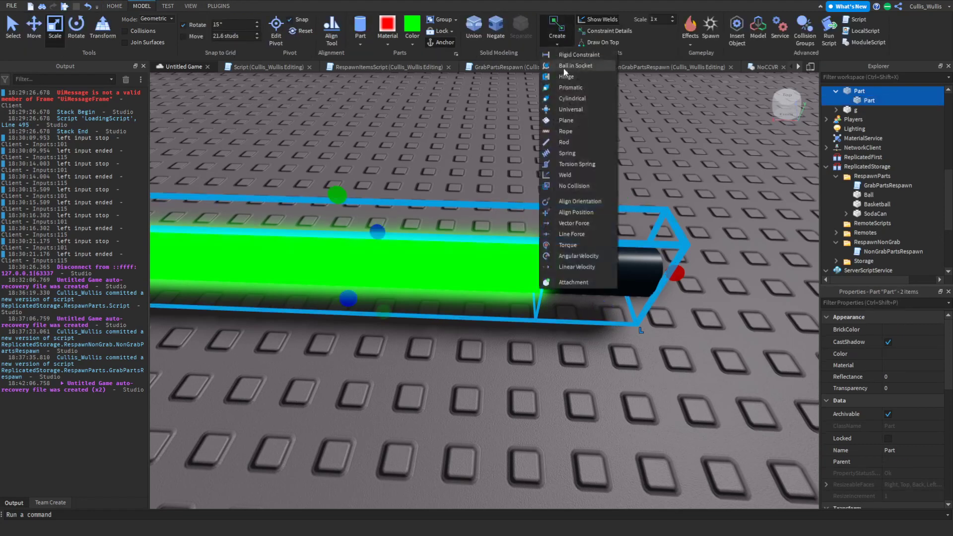
pyautogui.click(566, 175)
pyautogui.click(758, 188)
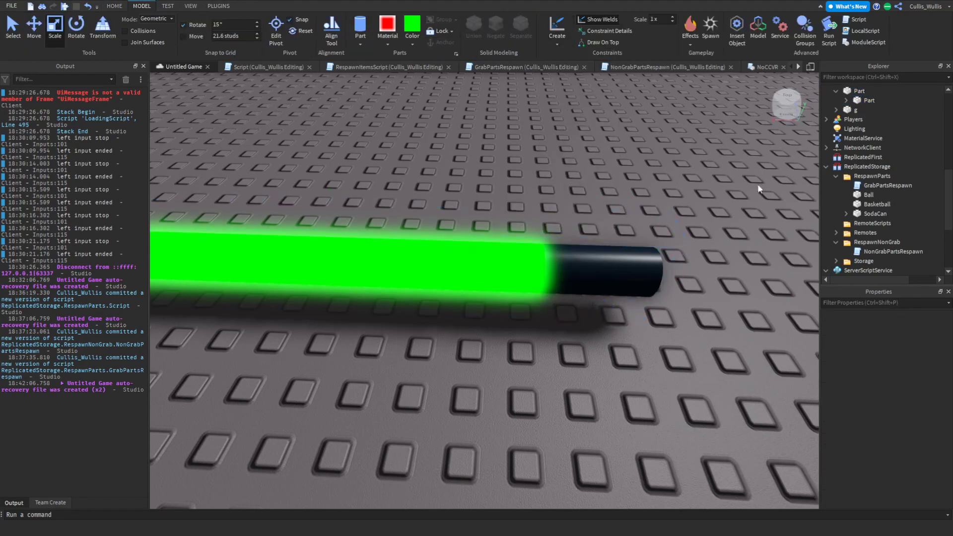
pyautogui.click(846, 100)
pyautogui.click(846, 100)
pyautogui.scroll(-3, 646, 272)
pyautogui.moveTo(646, 272); pyautogui.dragTo(637, 279, button='right')
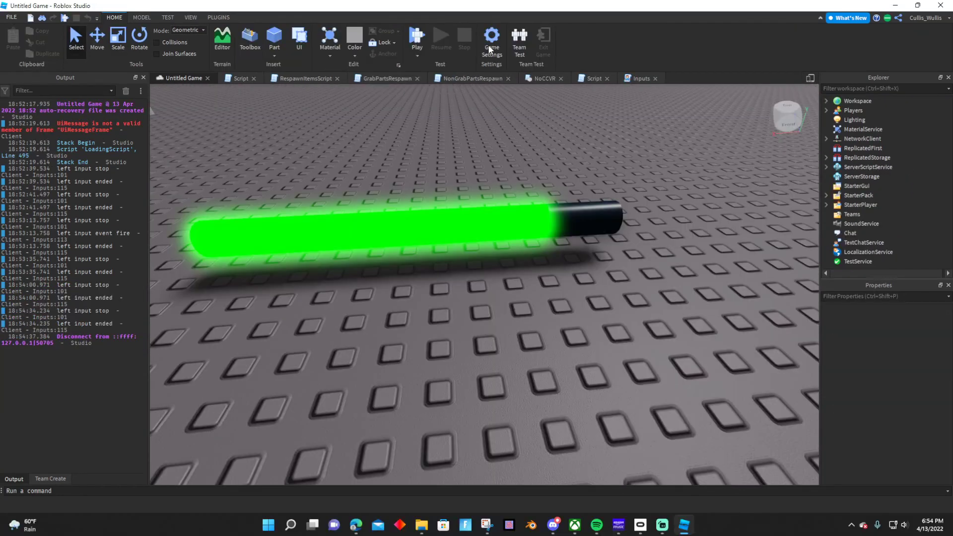
# Reposition the welded sword on the baseplate so that its blade and handle move together
pyautogui.click(601, 340)
pyautogui.moveTo(575, 214); pyautogui.dragTo(562, 307)
pyautogui.click(707, 344)
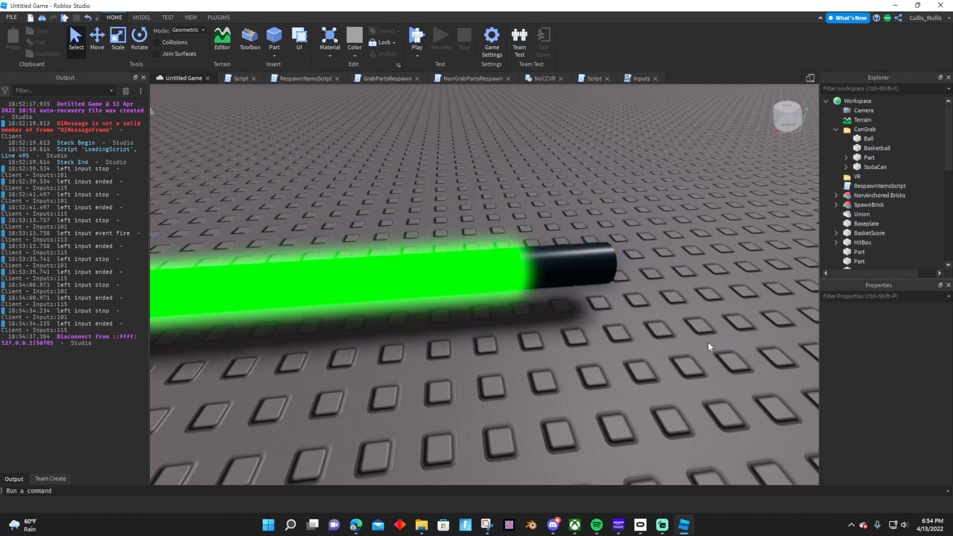
pyautogui.click(571, 266)
pyautogui.press('f')
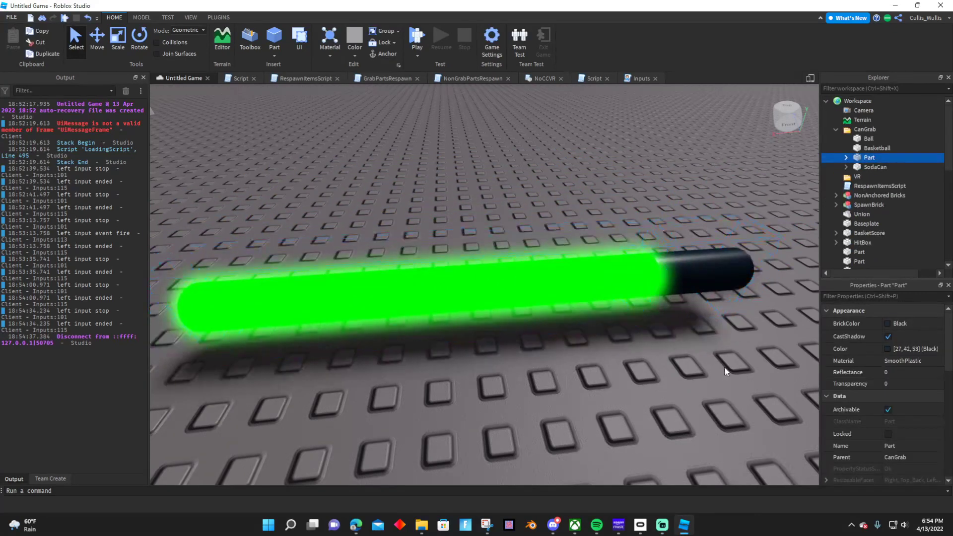
pyautogui.click(724, 368)
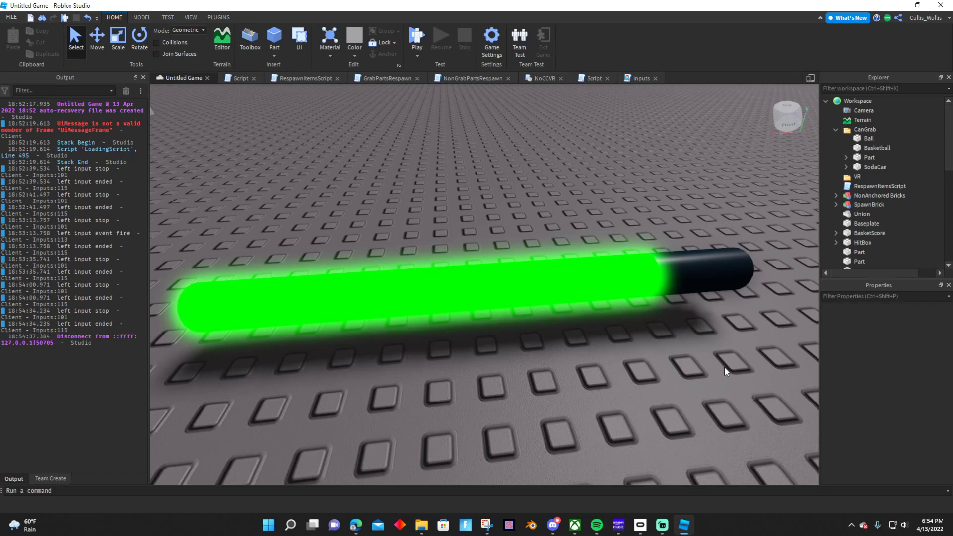
# Review the code of the NonGrabPartsRespawn and GrabPartsRespawn scripts
pyautogui.click(583, 79)
pyautogui.scroll(2, 583, 79)
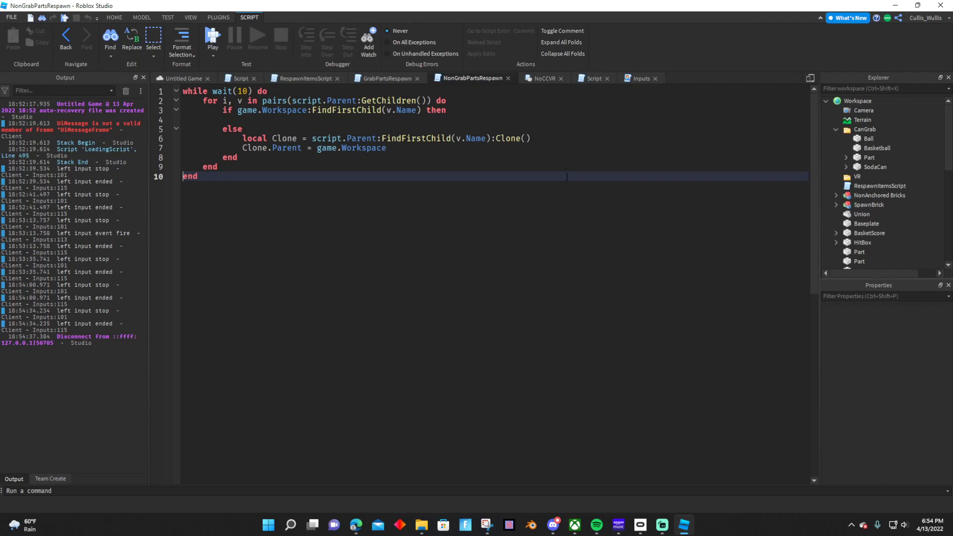
pyautogui.click(384, 77)
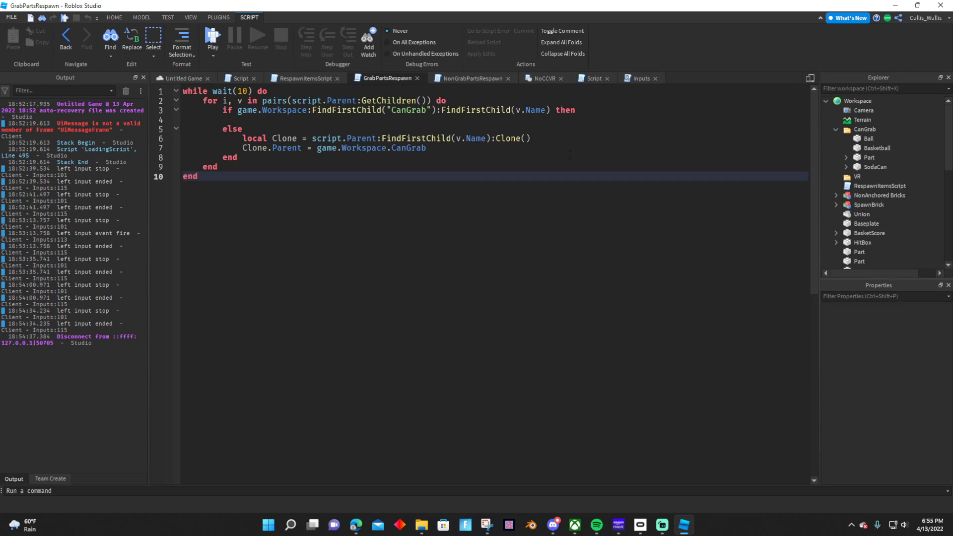
pyautogui.scroll(3, 378, 81)
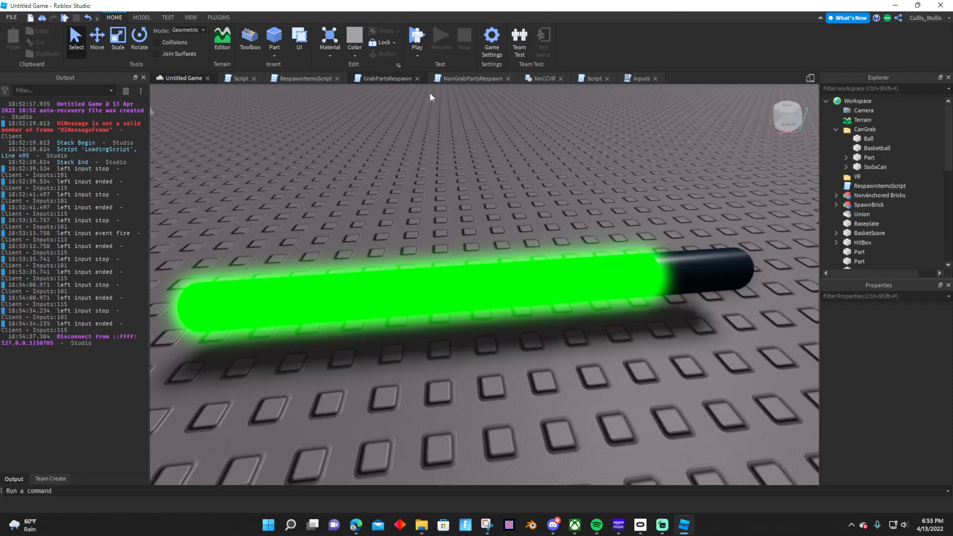
# Inspect the basketball in its open grey box and the hoop and other props around it
pyautogui.moveTo(537, 128); pyautogui.dragTo(537, 128, button='right')
pyautogui.scroll(3, 490, 163)
pyautogui.press('e')
pyautogui.moveTo(490, 163); pyautogui.dragTo(486, 168, button='right')
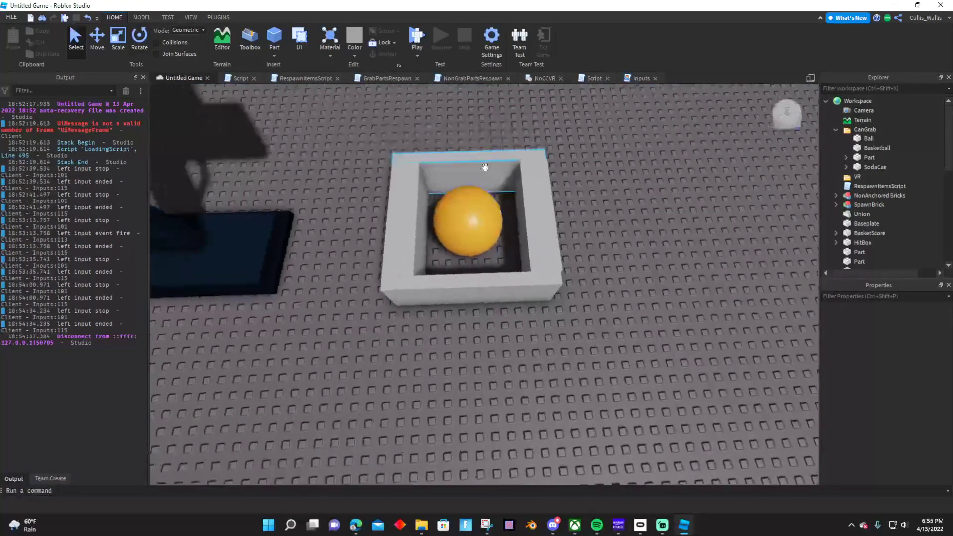
pyautogui.scroll(4, 486, 168)
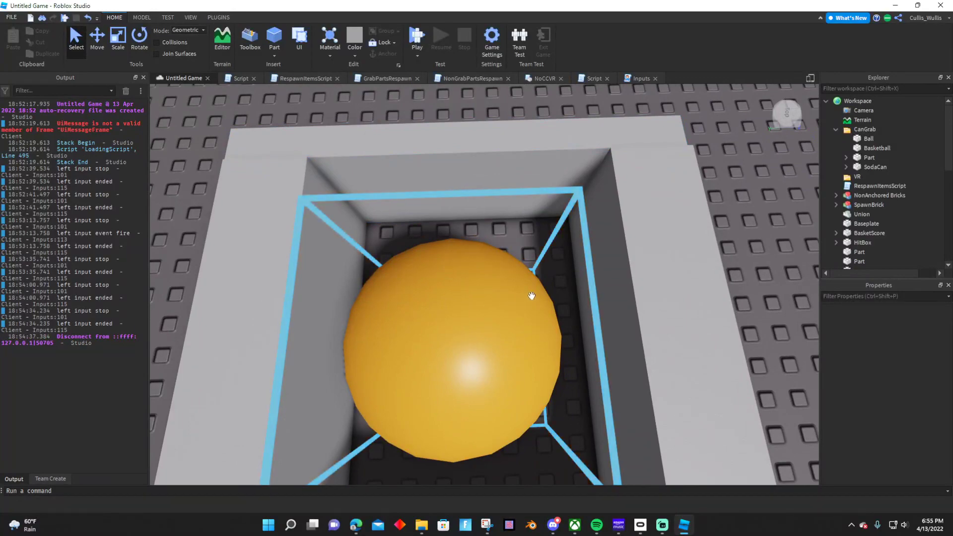
pyautogui.scroll(-10, 567, 249)
pyautogui.scroll(-3, 568, 249)
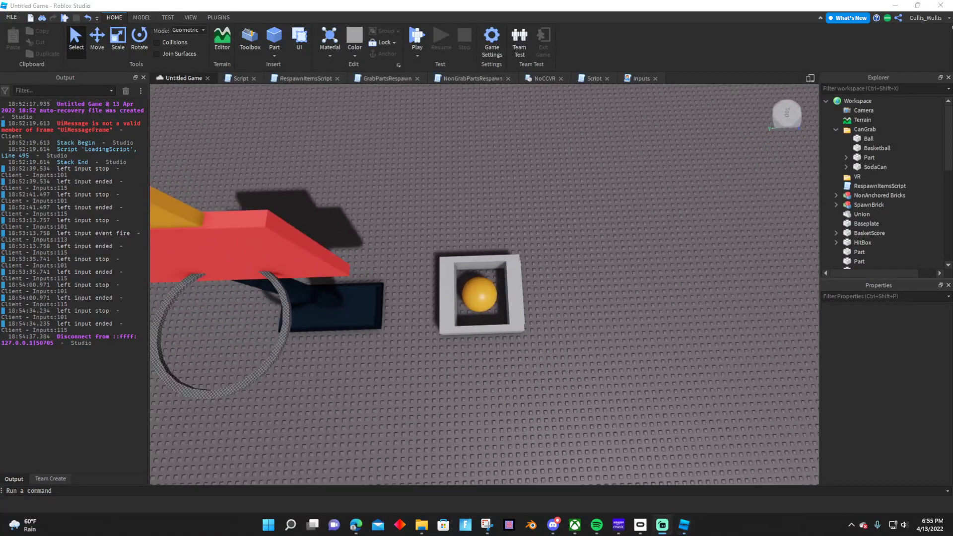
pyautogui.moveTo(639, 227); pyautogui.dragTo(639, 228, button='right')
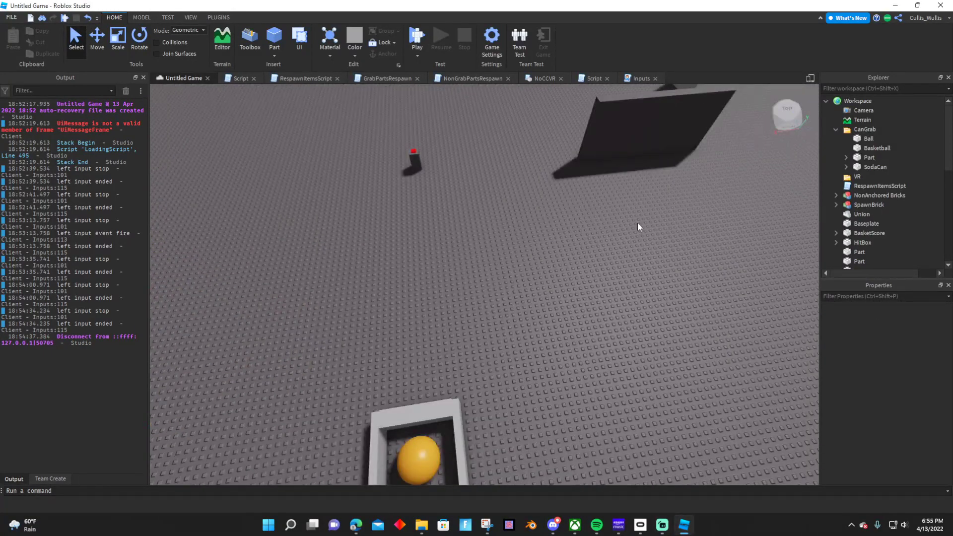
pyautogui.moveTo(536, 224); pyautogui.dragTo(525, 224, button='right')
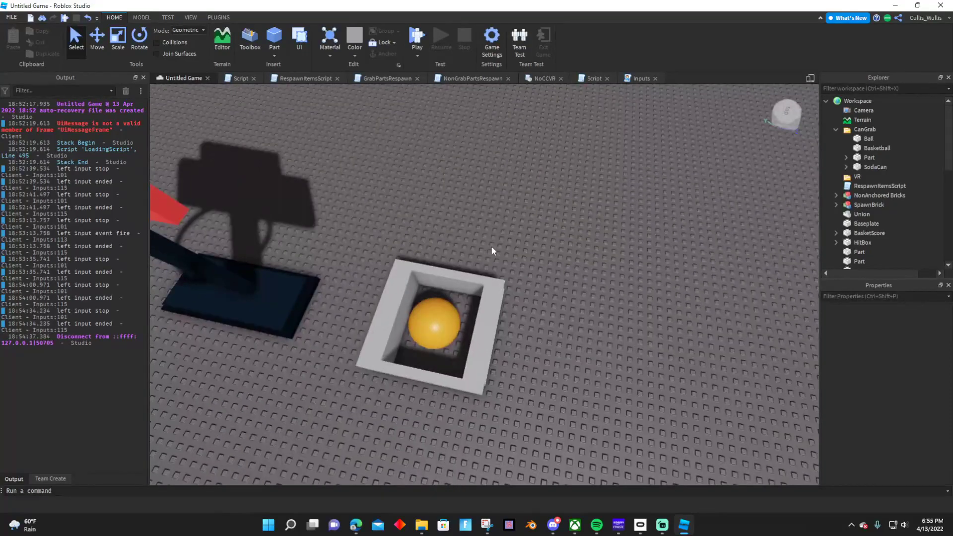
pyautogui.moveTo(467, 226); pyautogui.dragTo(464, 224, button='right')
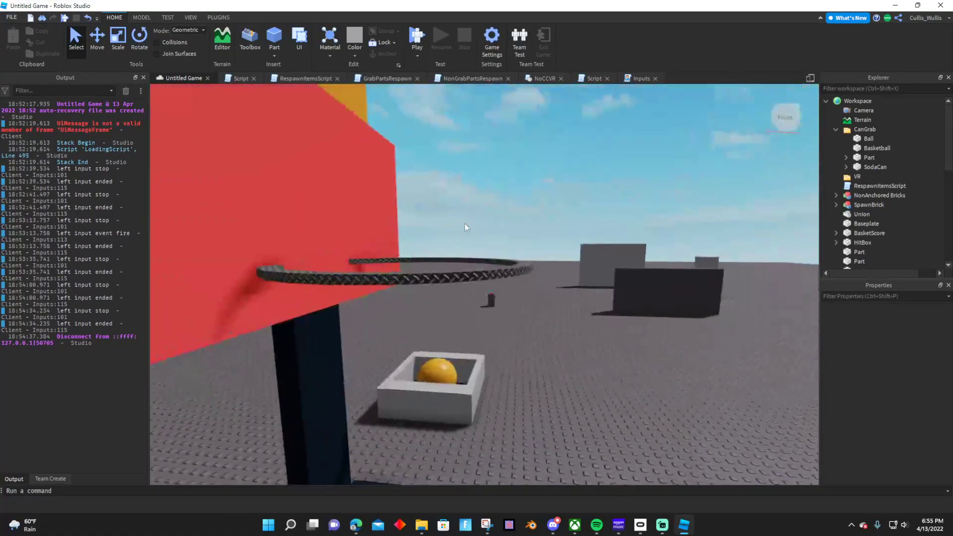
pyautogui.press('d')
pyautogui.press('F11')
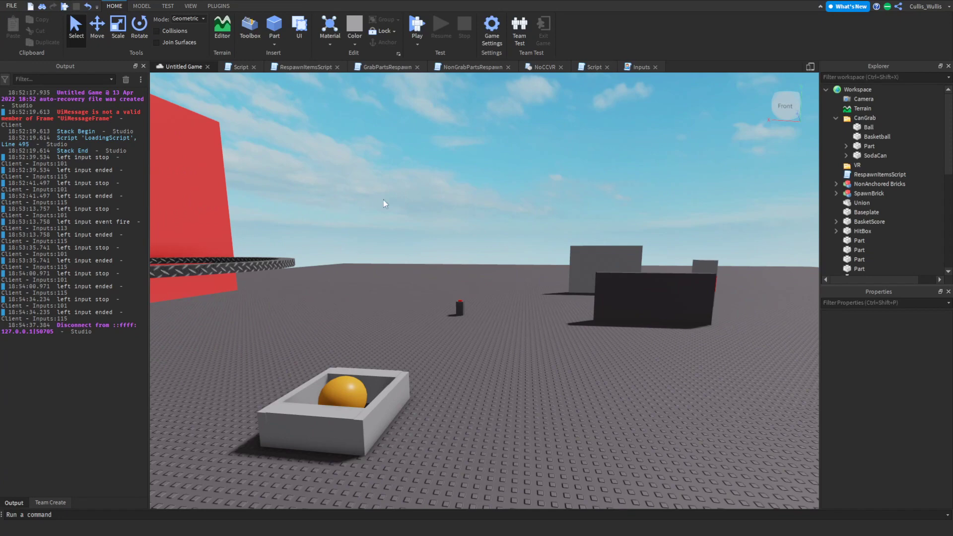
pyautogui.scroll(5, 526, 416)
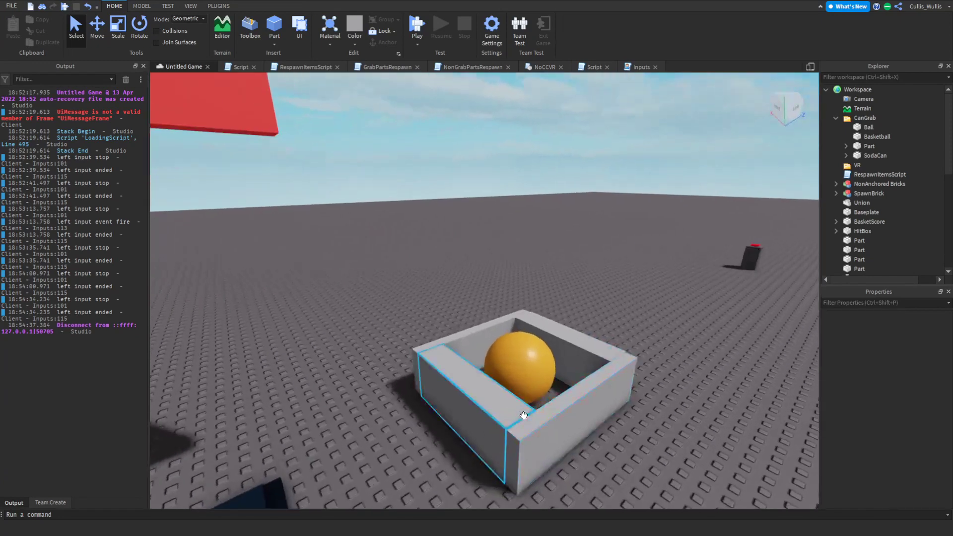
pyautogui.scroll(3, 524, 416)
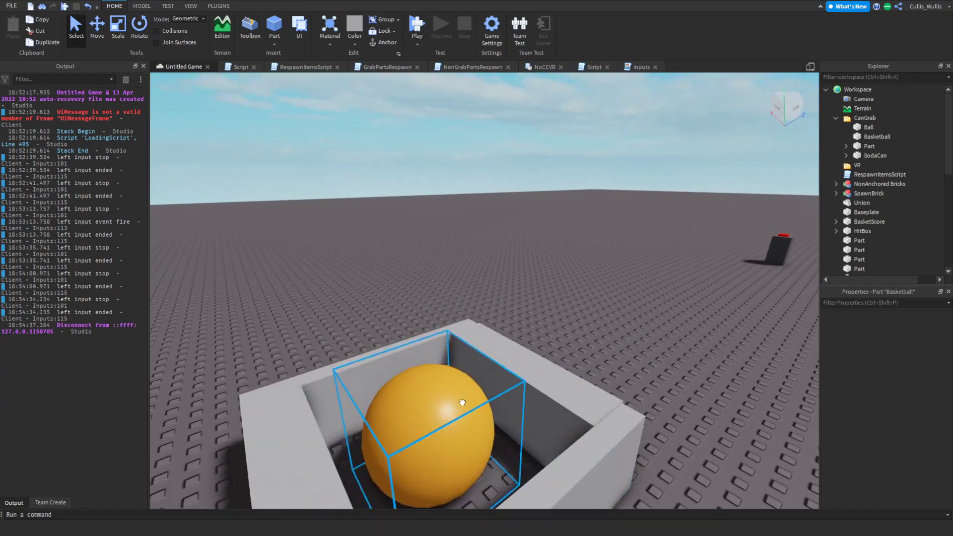
pyautogui.click(431, 422)
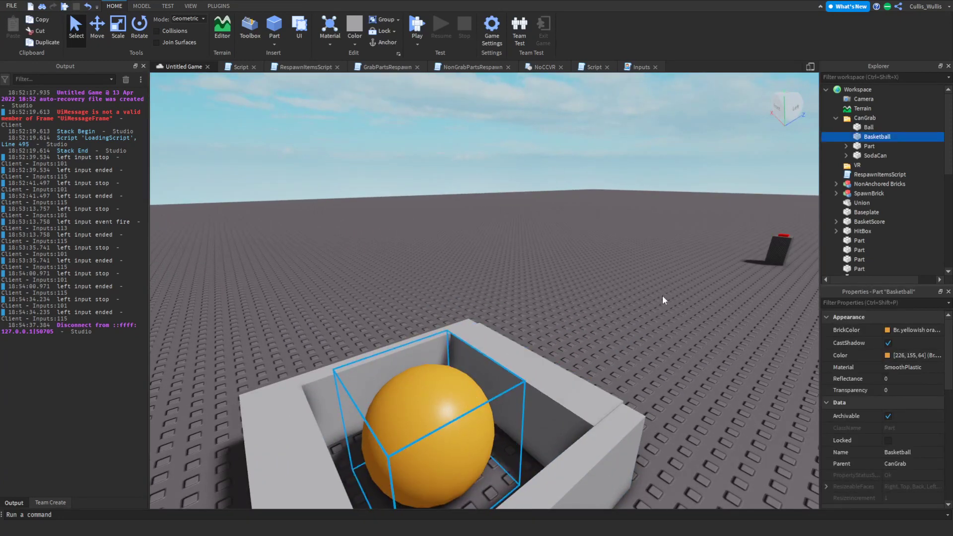
pyautogui.click(600, 225)
# Insert a block part beside the ball box, anchor it and move it down beneath the baseplate
pyautogui.press('a')
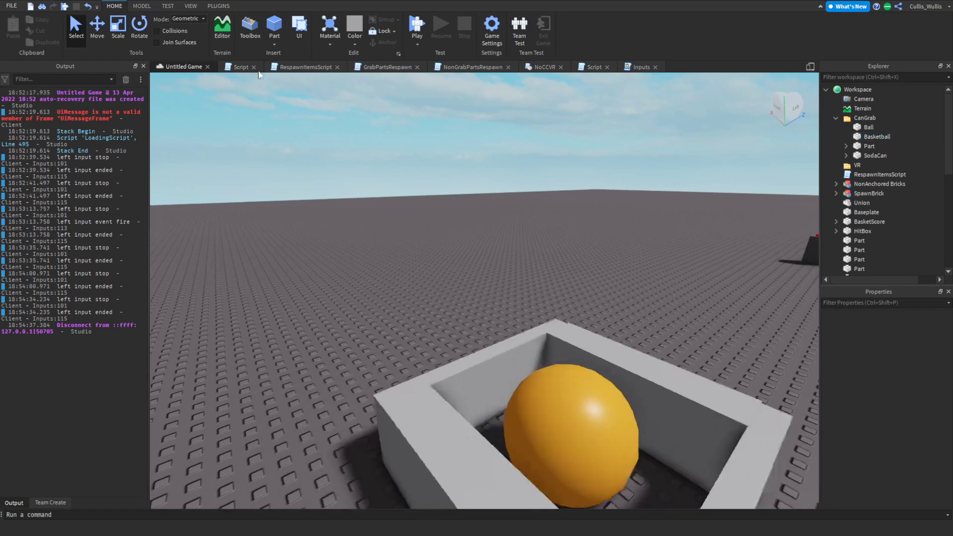
pyautogui.press('q')
pyautogui.press('s')
pyautogui.click(274, 25)
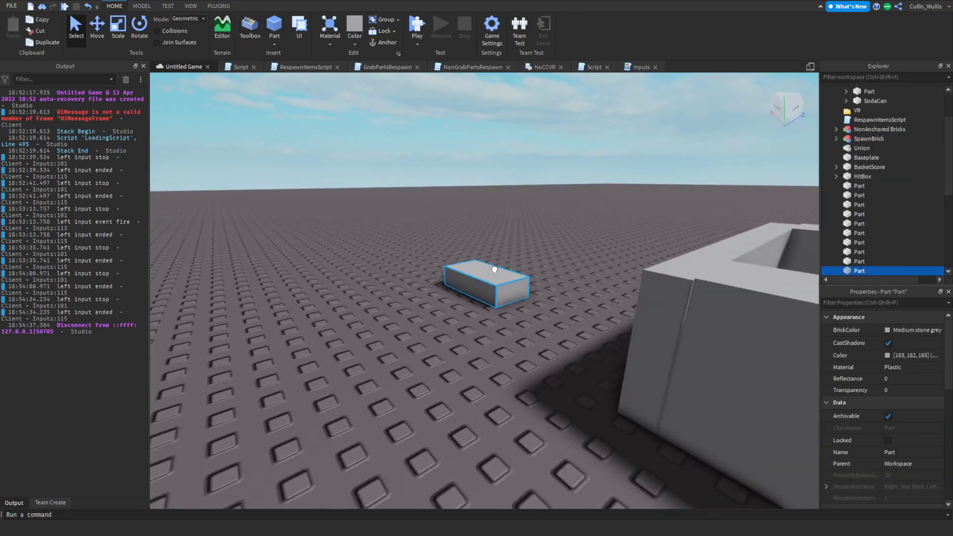
pyautogui.press('q')
pyautogui.click(101, 27)
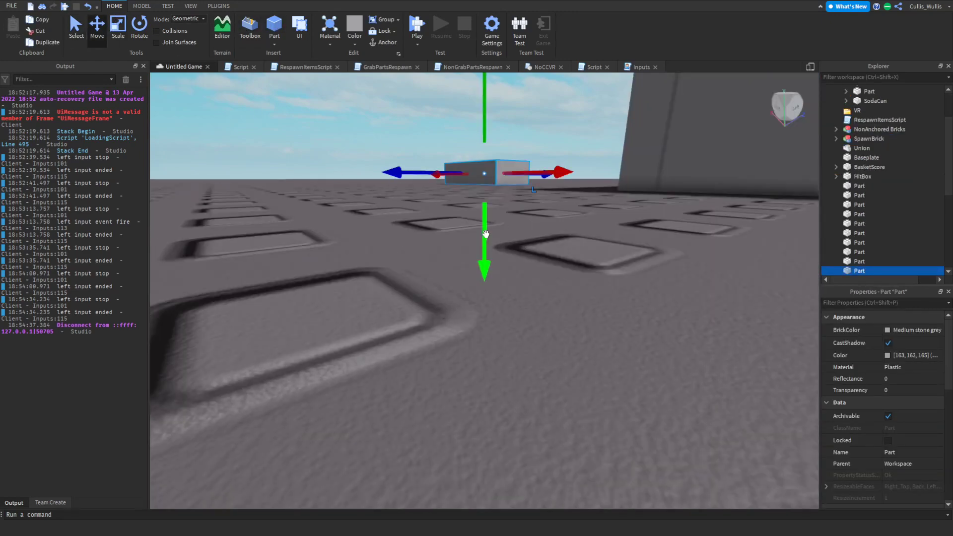
pyautogui.press('q')
pyautogui.moveTo(485, 233); pyautogui.dragTo(485, 335)
pyautogui.moveTo(490, 300); pyautogui.dragTo(485, 334, button='right')
pyautogui.moveTo(485, 334); pyautogui.dragTo(485, 297)
pyautogui.moveTo(504, 259); pyautogui.dragTo(504, 250, button='right')
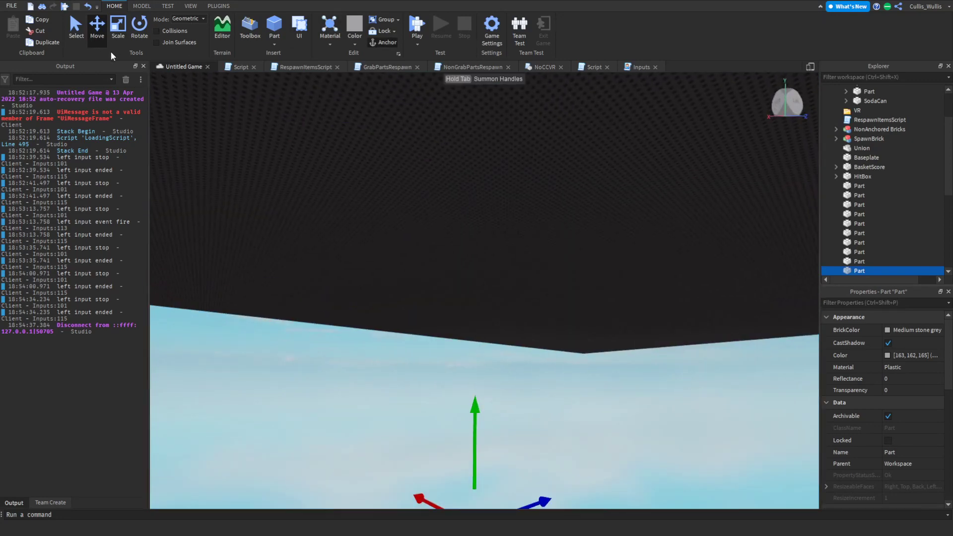
# Scale the block under the baseplate along both horizontal axes into a wide, flat slab
pyautogui.click(131, 25)
pyautogui.click(127, 27)
pyautogui.moveTo(471, 279); pyautogui.dragTo(451, 314, button='right')
pyautogui.moveTo(430, 386); pyautogui.dragTo(428, 385)
pyautogui.moveTo(430, 386); pyautogui.dragTo(428, 385, button='right')
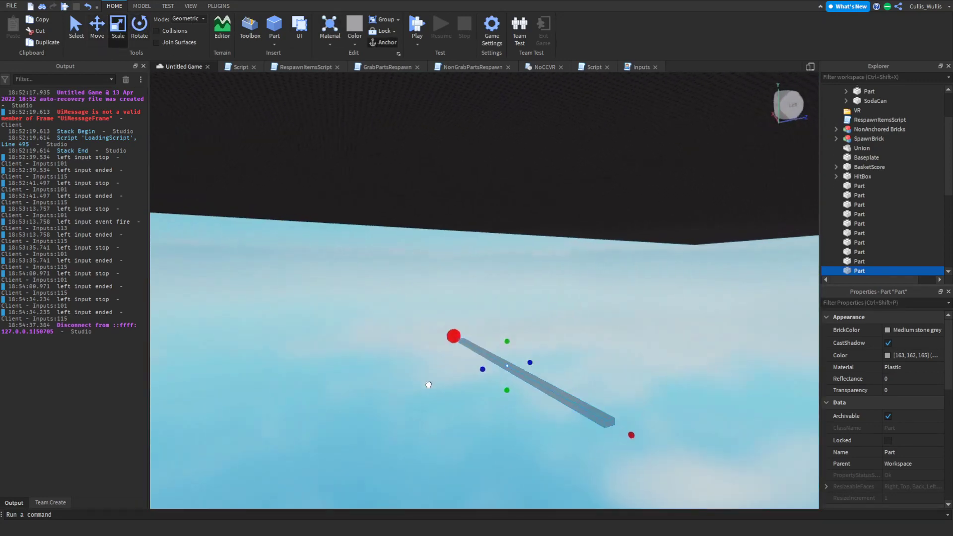
pyautogui.moveTo(428, 385); pyautogui.dragTo(353, 322)
pyautogui.moveTo(428, 384); pyautogui.dragTo(353, 322, button='right')
pyautogui.moveTo(425, 309); pyautogui.dragTo(623, 319)
pyautogui.moveTo(623, 319); pyautogui.dragTo(671, 356, button='right')
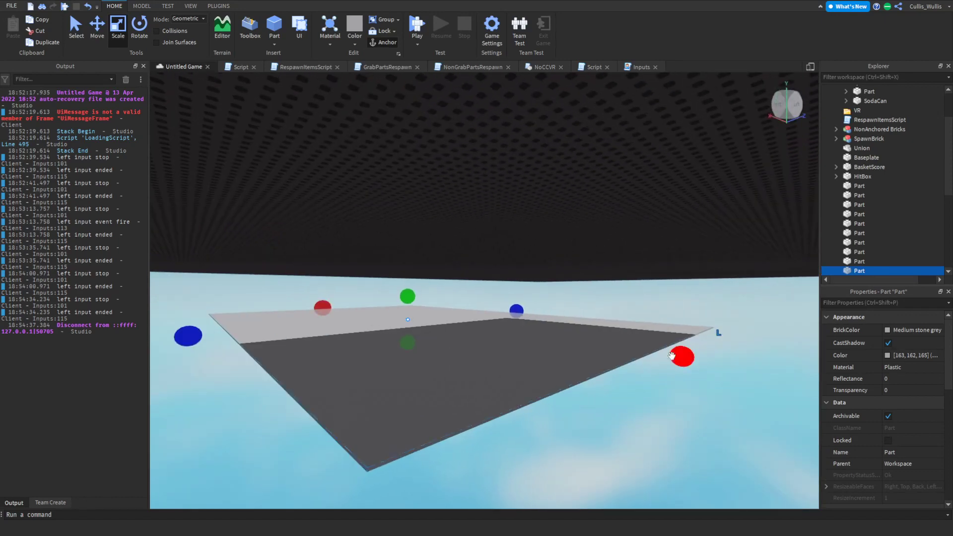
# Extend the slab further along both horizontal axes so it spreads wider beneath the baseplate
pyautogui.moveTo(671, 356); pyautogui.dragTo(687, 357)
pyautogui.moveTo(672, 356); pyautogui.dragTo(687, 357, button='right')
pyautogui.moveTo(687, 358); pyautogui.dragTo(677, 354)
pyautogui.moveTo(687, 357); pyautogui.dragTo(677, 354, button='right')
pyautogui.moveTo(623, 351); pyautogui.dragTo(628, 351)
pyautogui.moveTo(624, 351); pyautogui.dragTo(628, 351, button='right')
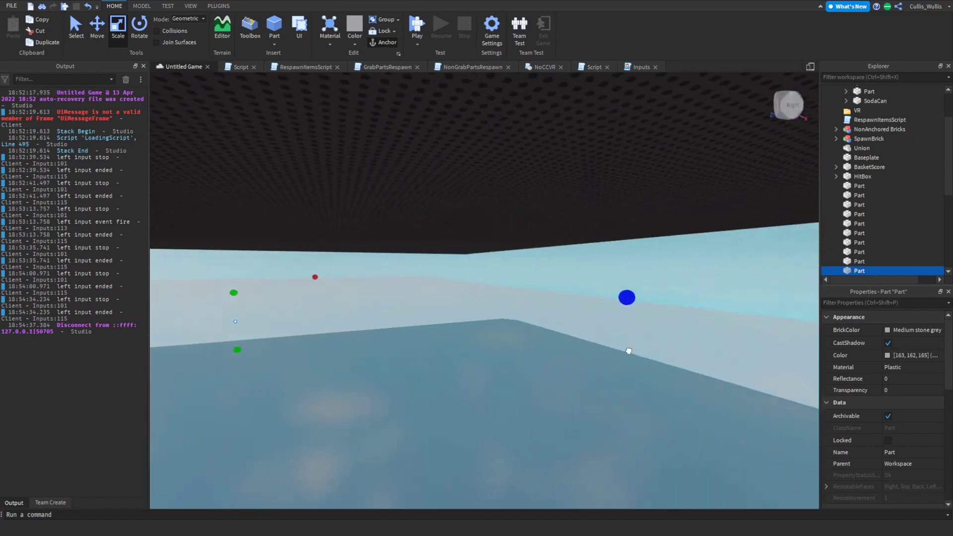
pyautogui.moveTo(628, 351); pyautogui.dragTo(677, 334)
pyautogui.moveTo(629, 351); pyautogui.dragTo(677, 334, button='right')
pyautogui.moveTo(606, 311); pyautogui.dragTo(685, 332, button='right')
pyautogui.moveTo(729, 319); pyautogui.dragTo(730, 318)
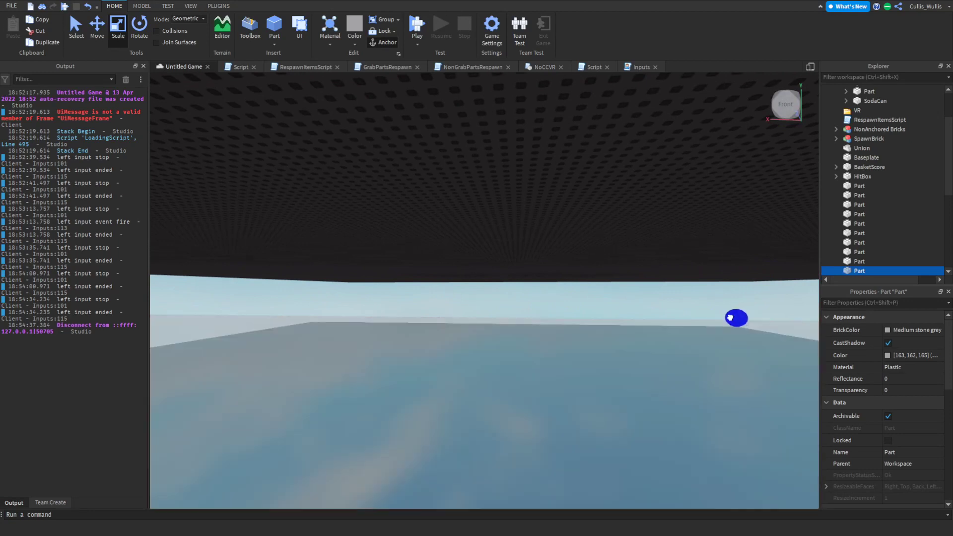
pyautogui.moveTo(654, 273); pyautogui.dragTo(653, 278, button='right')
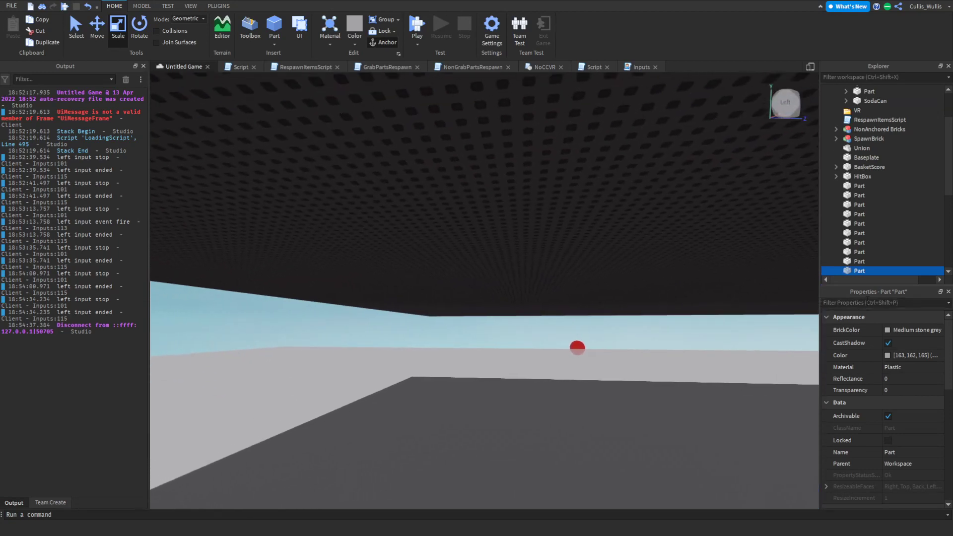
# Turn off CanCollide for the slab and set its transparency to 1
pyautogui.click(884, 302)
pyautogui.write('ca')
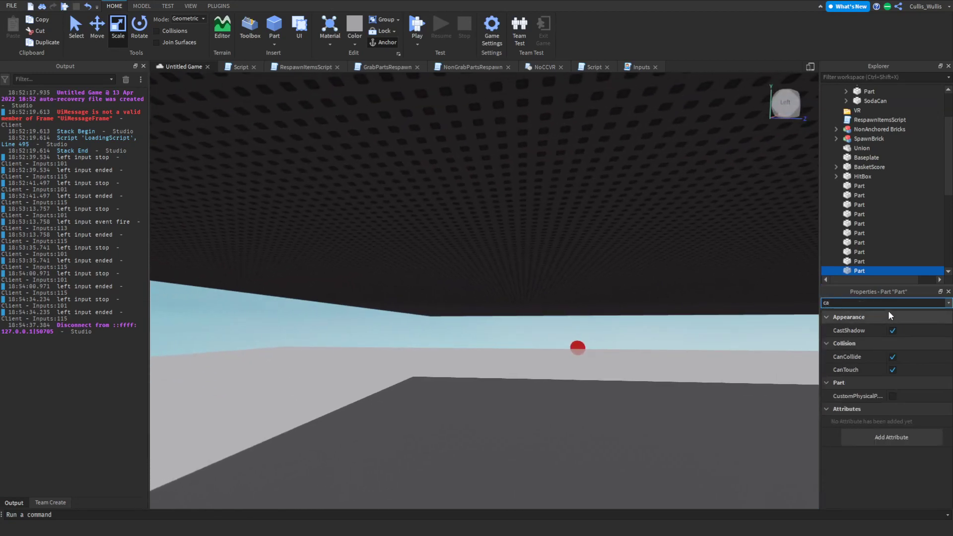
pyautogui.click(893, 357)
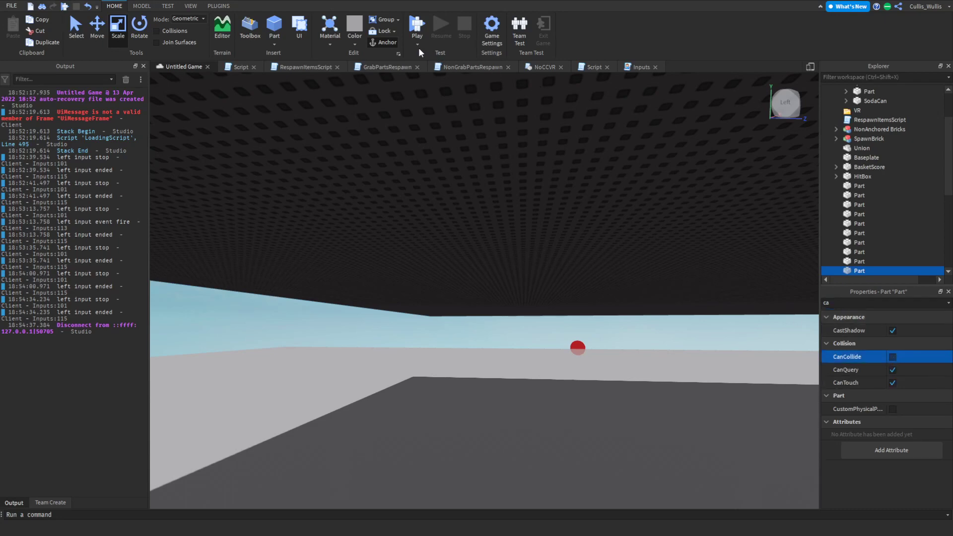
pyautogui.click(854, 303)
pyautogui.press('BackSpace')
pyautogui.press('BackSpace')
pyautogui.write('tr')
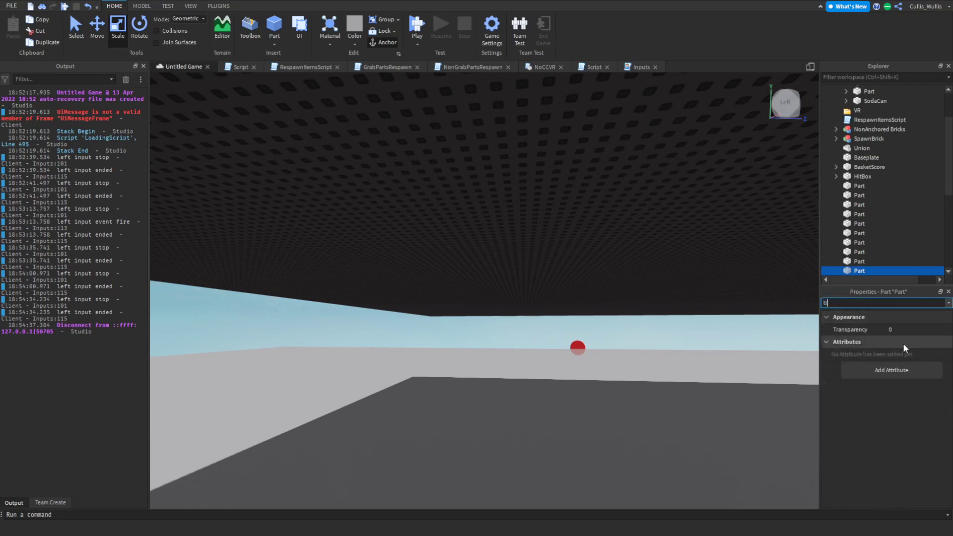
pyautogui.click(901, 329)
pyautogui.write('1')
pyautogui.press('Return')
# Add a new script to the transparent slab part beneath the baseplate
pyautogui.moveTo(631, 318); pyautogui.dragTo(618, 267, button='right')
pyautogui.press('e')
pyautogui.press('w')
pyautogui.press('e')
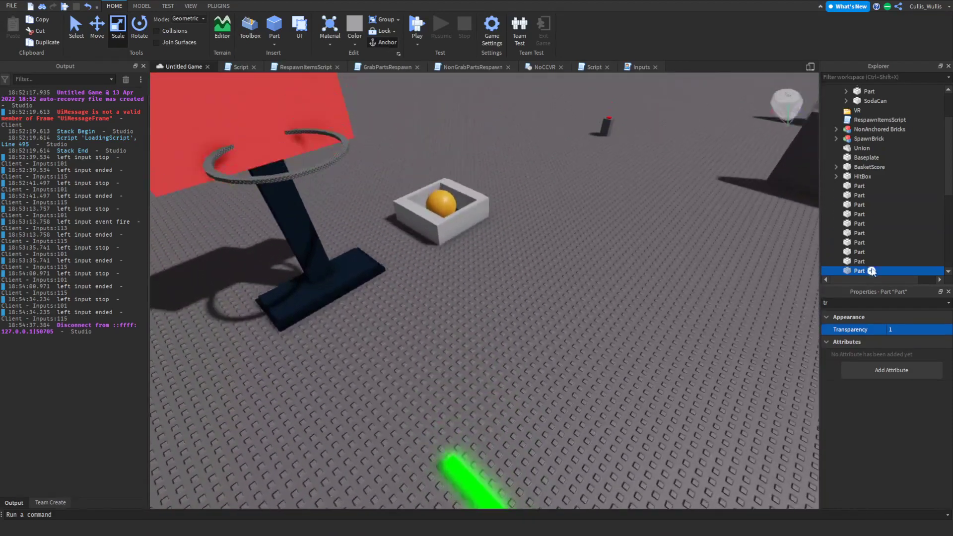
pyautogui.click(872, 271)
pyautogui.click(850, 313)
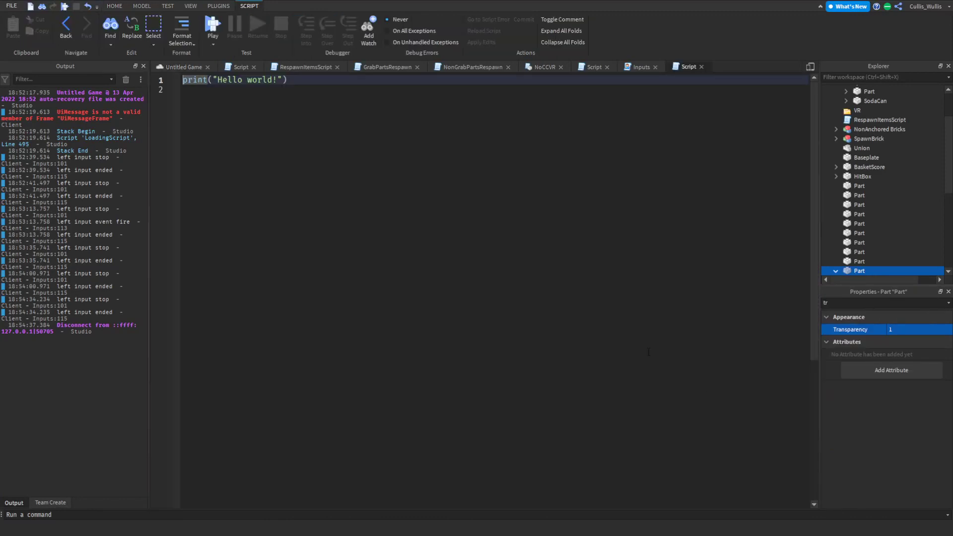
pyautogui.click(382, 68)
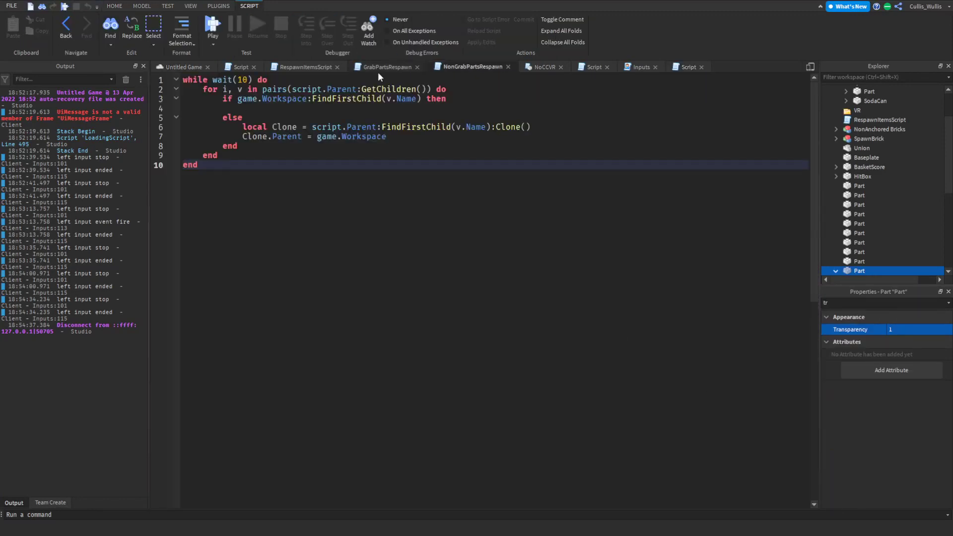
pyautogui.click(689, 67)
# Replace the slab script's default code with a script.Parent.Touched:Connect handler whose function takes part as its parameter
pyautogui.moveTo(591, 258); pyautogui.dragTo(149, 53)
pyautogui.write('script.Parent')
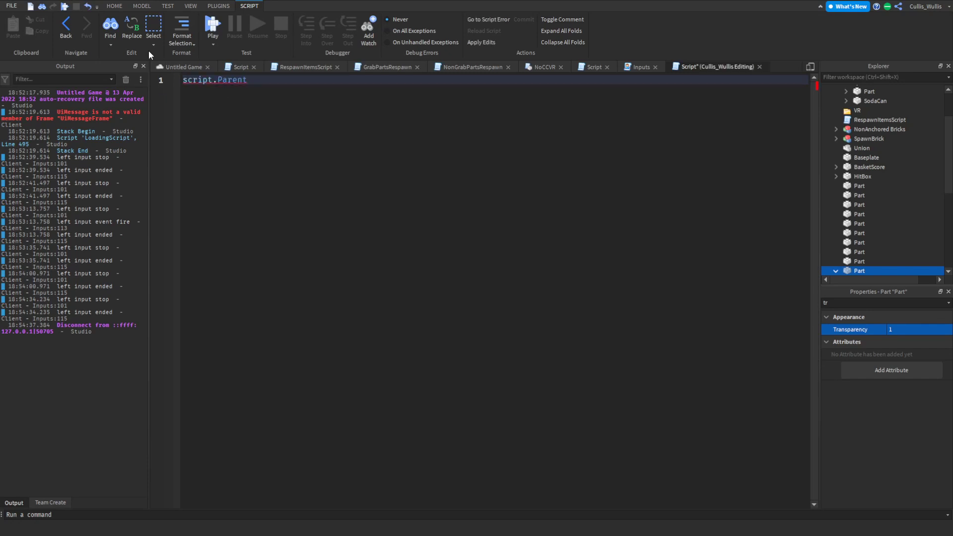
pyautogui.write('.Touched:Connect(f')
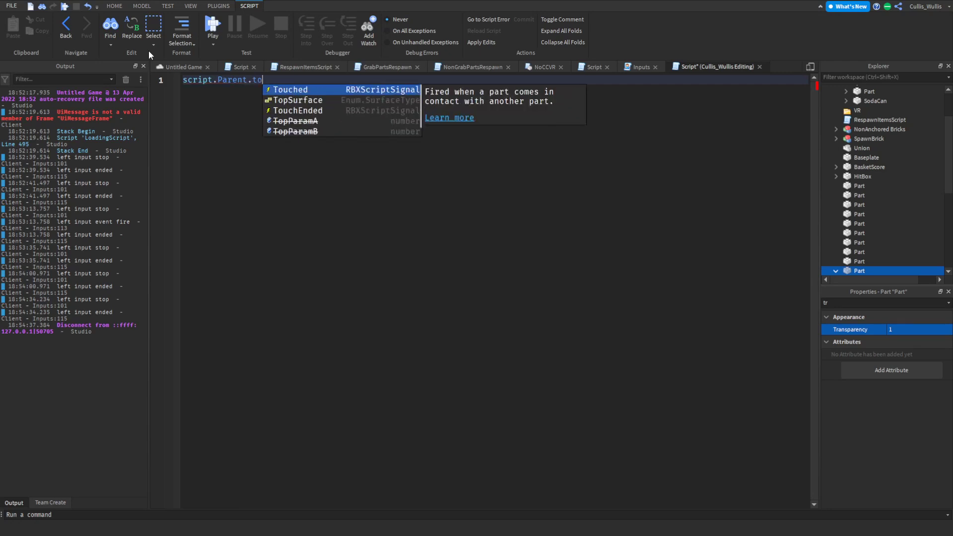
pyautogui.press('Tab')
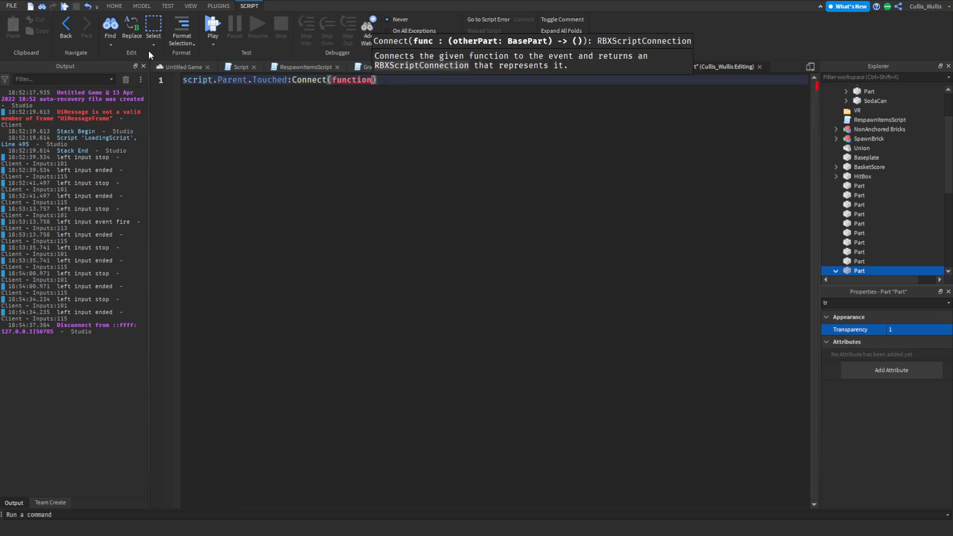
pyautogui.write('(p')
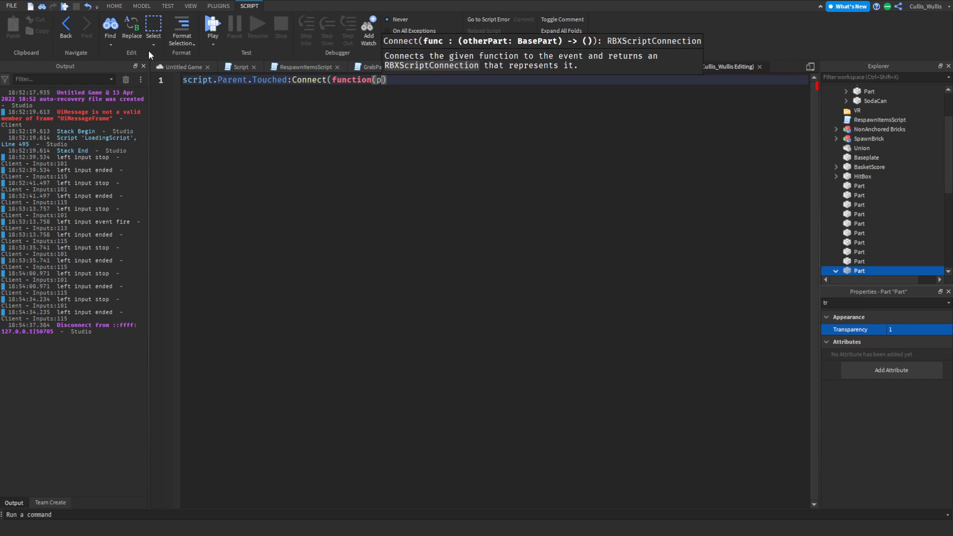
pyautogui.write('art')
pyautogui.press('Return')
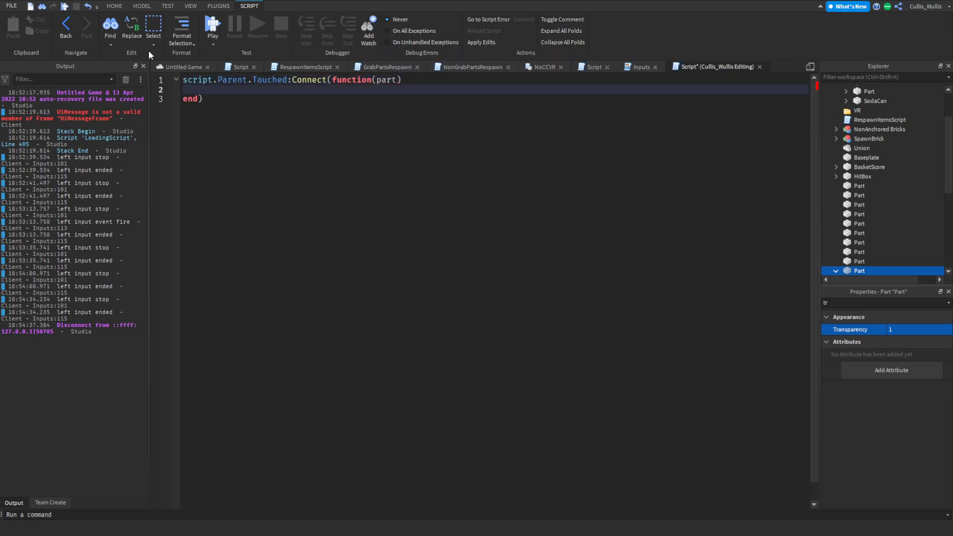
# Inside the handler, add an if/else block testing part.Parent:FindFirstChild("Humanoid"), leaving the first branch empty
pyautogui.write('if part.Parent:FindFirstChild("')
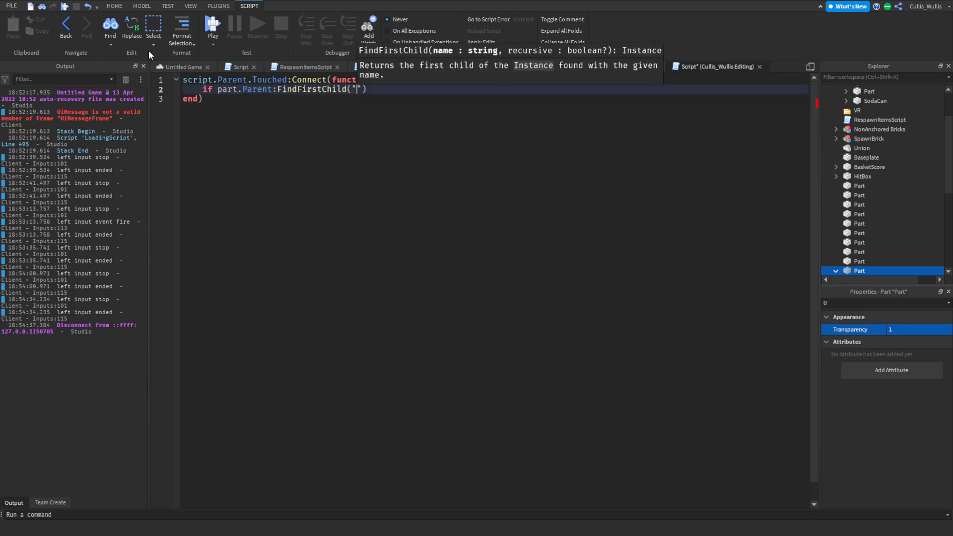
pyautogui.write('Humanoid")')
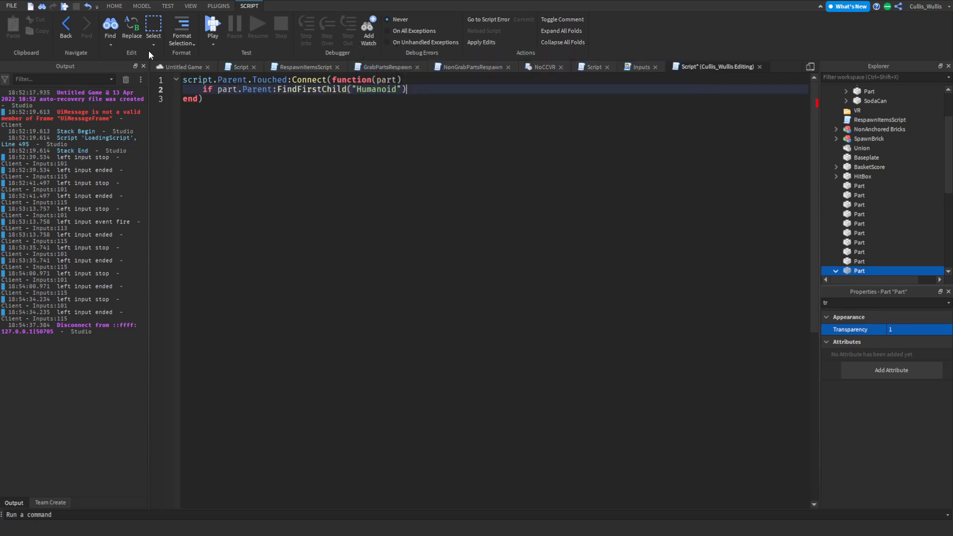
pyautogui.write(' then')
pyautogui.press('Return')
pyautogui.press('Return')
pyautogui.write('el')
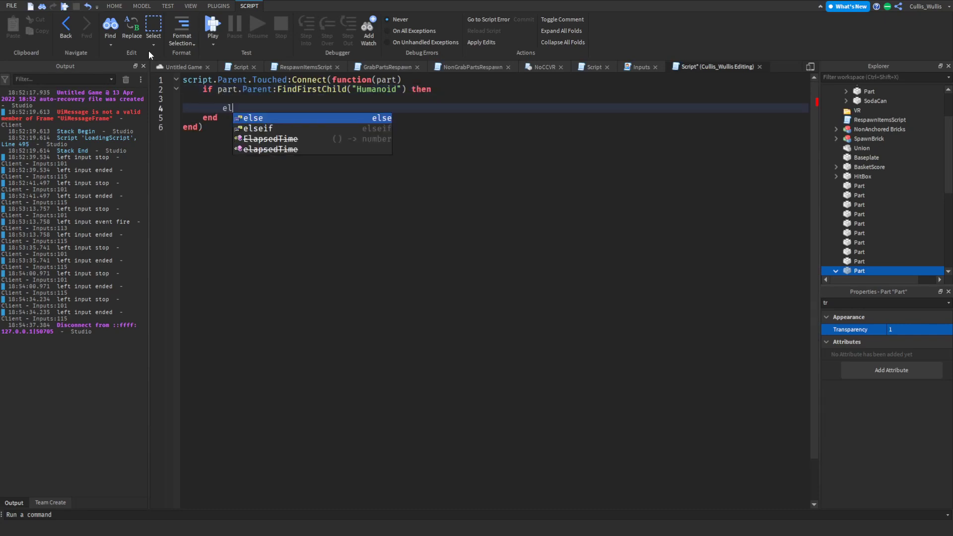
pyautogui.write('se')
pyautogui.press('Return')
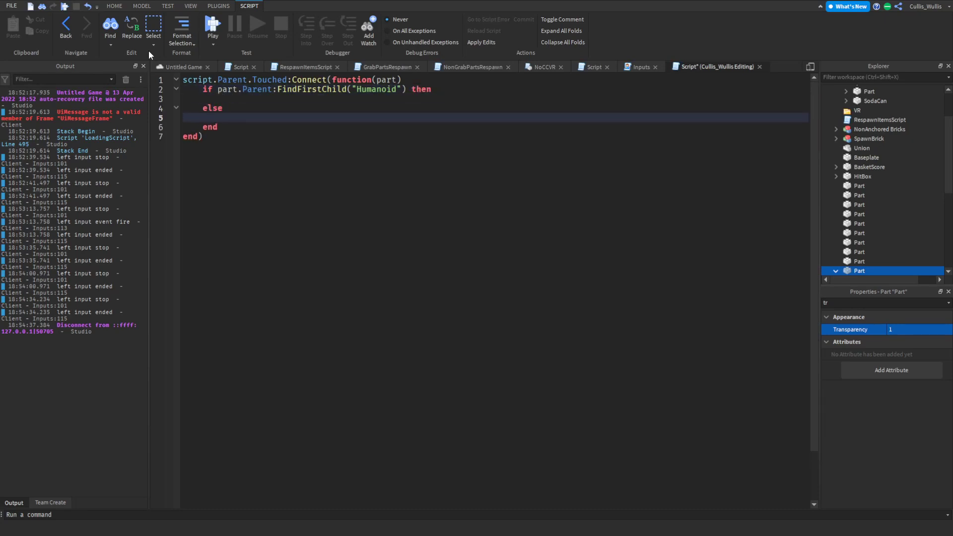
# In the else branch, set part.Position = Vector3.new(0, 10, 0)
pyautogui.write('part.posi')
pyautogui.press('Tab')
pyautogui.write('= Vector3.new(')
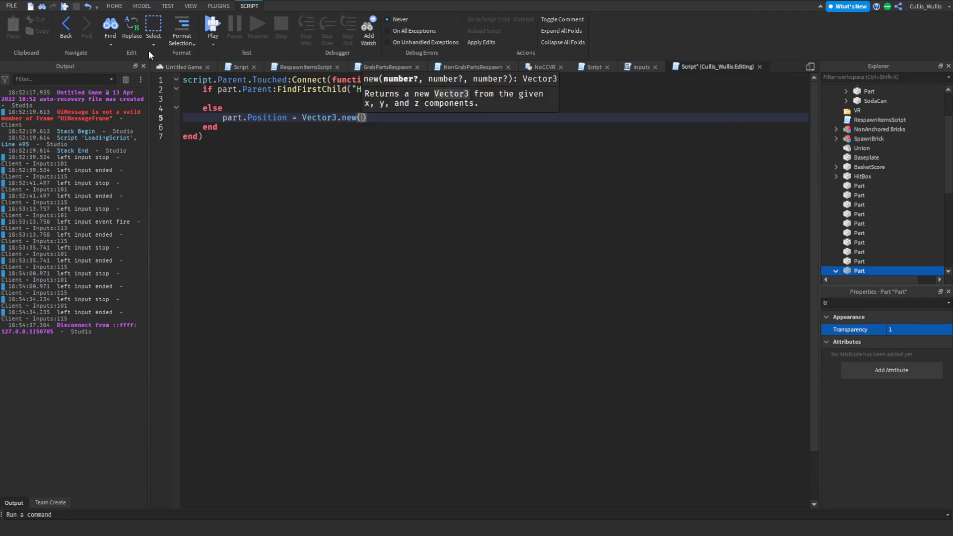
pyautogui.write('0, ')
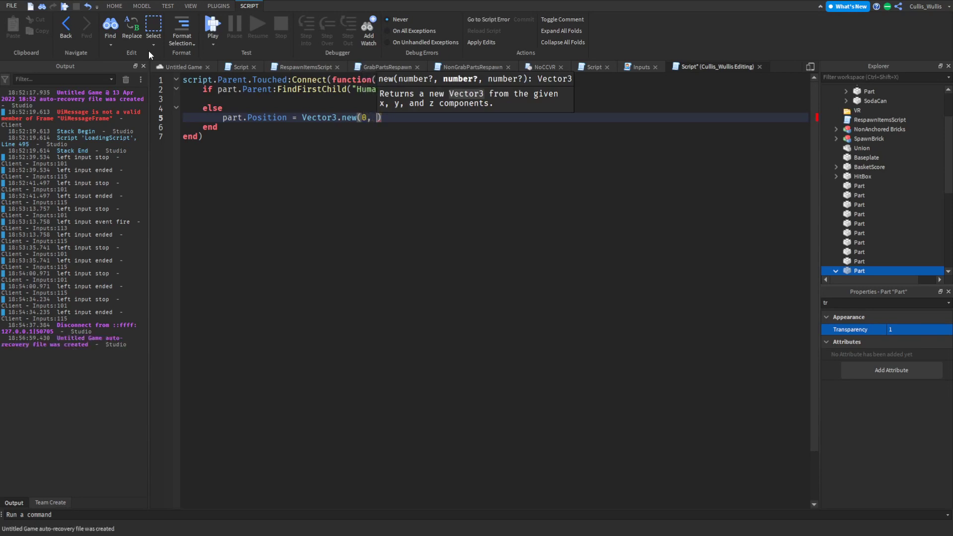
pyautogui.write('10, ')
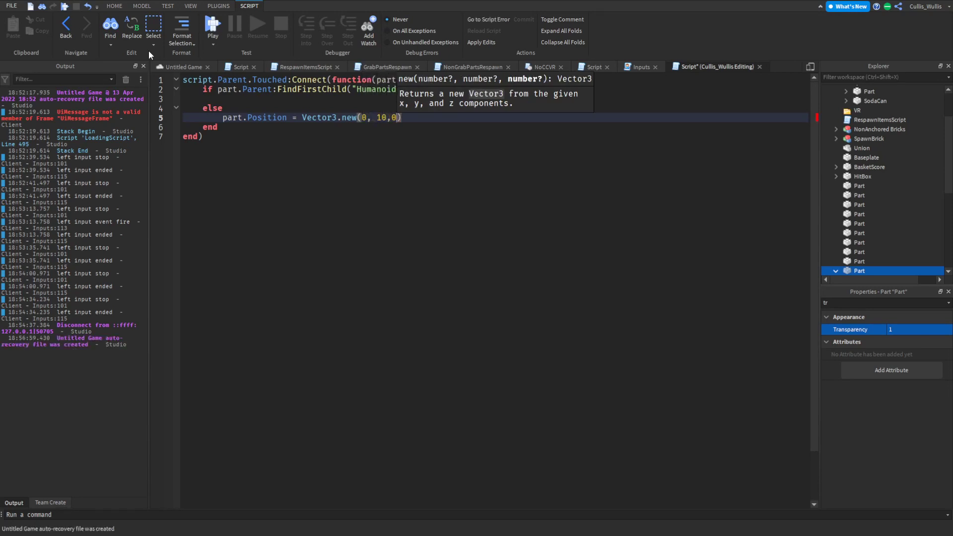
pyautogui.write('0')
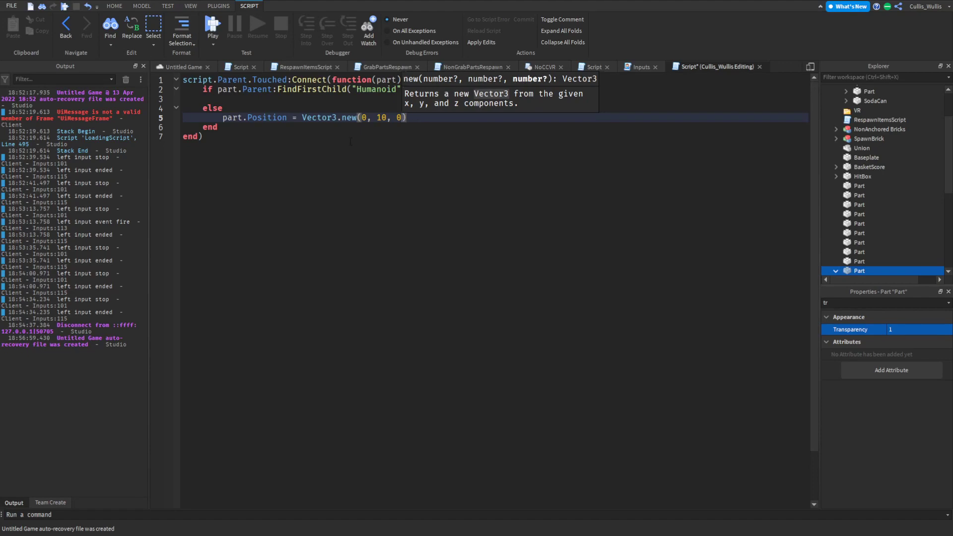
pyautogui.click(520, 213)
# Back in the place view, add a new script to the black handle part of the neon sword in CanGrab
pyautogui.click(461, 67)
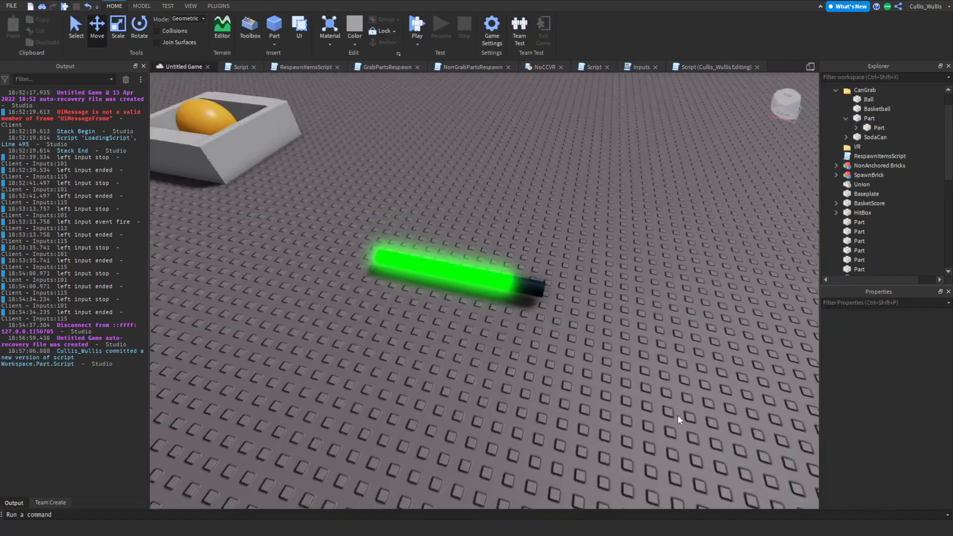
pyautogui.scroll(4, 555, 278)
pyautogui.scroll(-5, 553, 277)
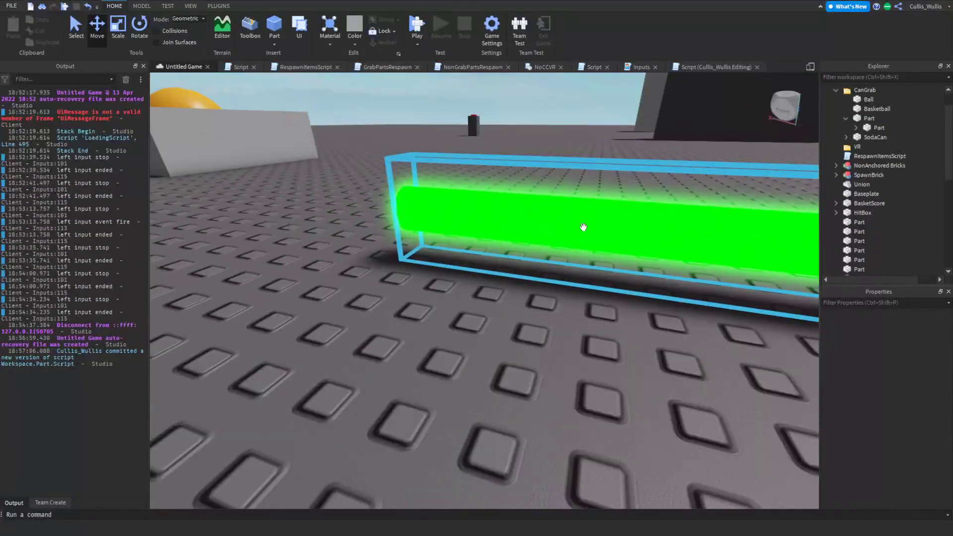
pyautogui.click(581, 228)
pyautogui.click(867, 120)
pyautogui.scroll(-3, 658, 189)
pyautogui.moveTo(650, 191)
pyautogui.mouseDown(button='right')
pyautogui.moveTo(658, 189)
pyautogui.moveTo(651, 186)
pyautogui.mouseUp(button='right')
pyautogui.click(772, 140)
pyautogui.click(869, 119)
pyautogui.click(877, 128)
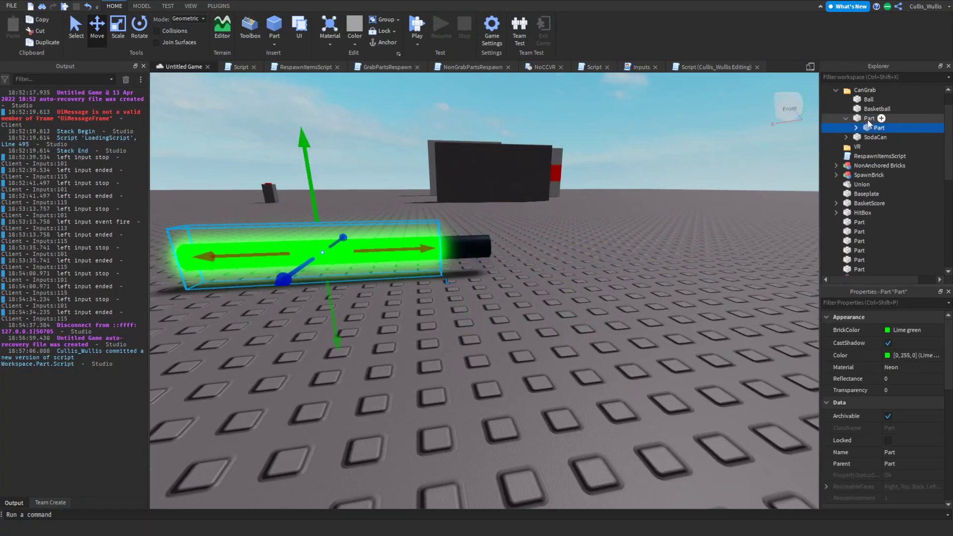
pyautogui.click(868, 121)
pyautogui.click(881, 119)
pyautogui.click(869, 153)
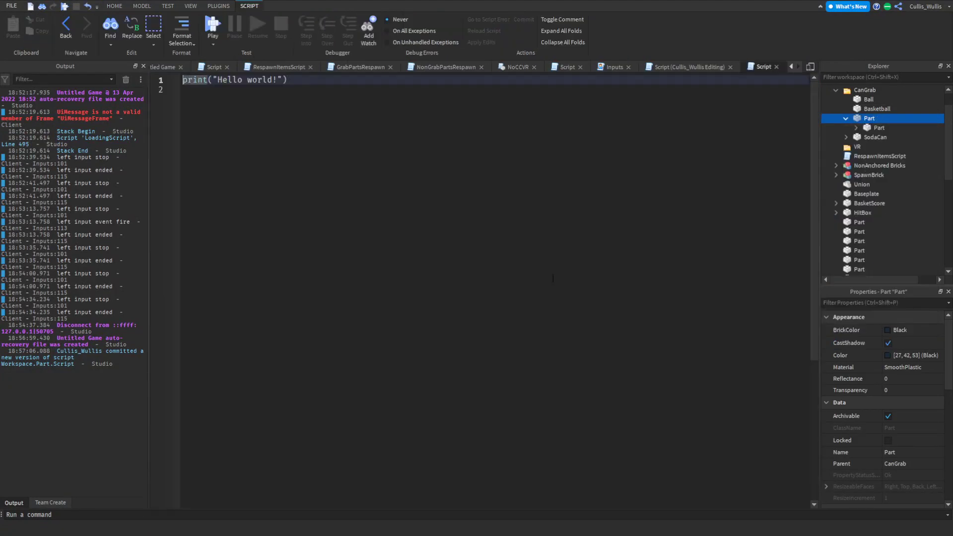
# Replace the handle script's default code with a script.Parent.Touched:Connect(function(part)) handler
pyautogui.hotkey('ctrl', 'a')
pyautogui.write('script.Parent.Touched')
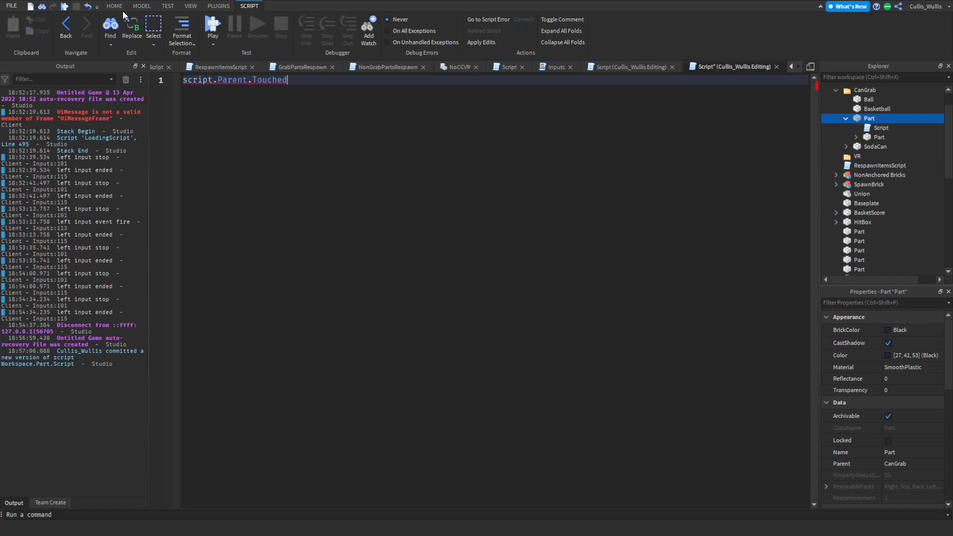
pyautogui.write(';continuef')
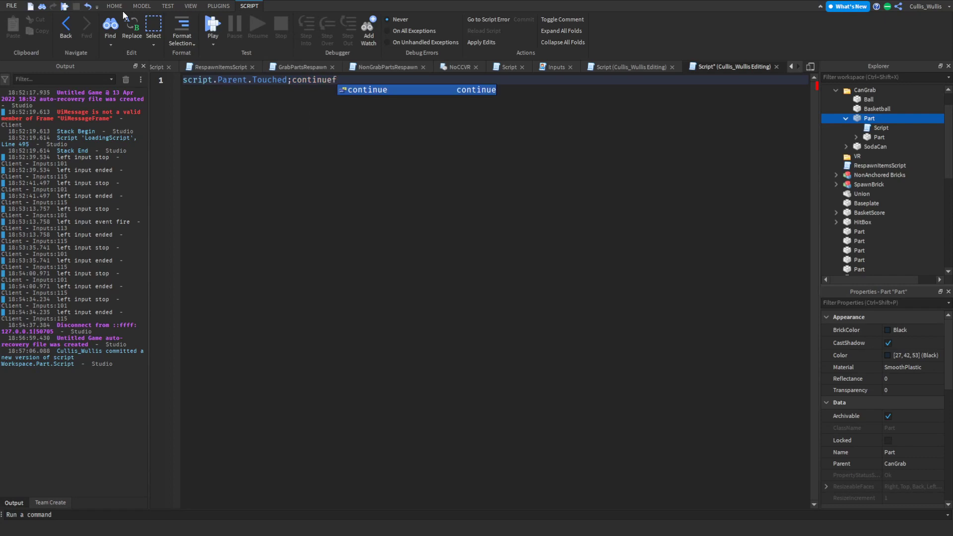
pyautogui.write(':Connect(function)')
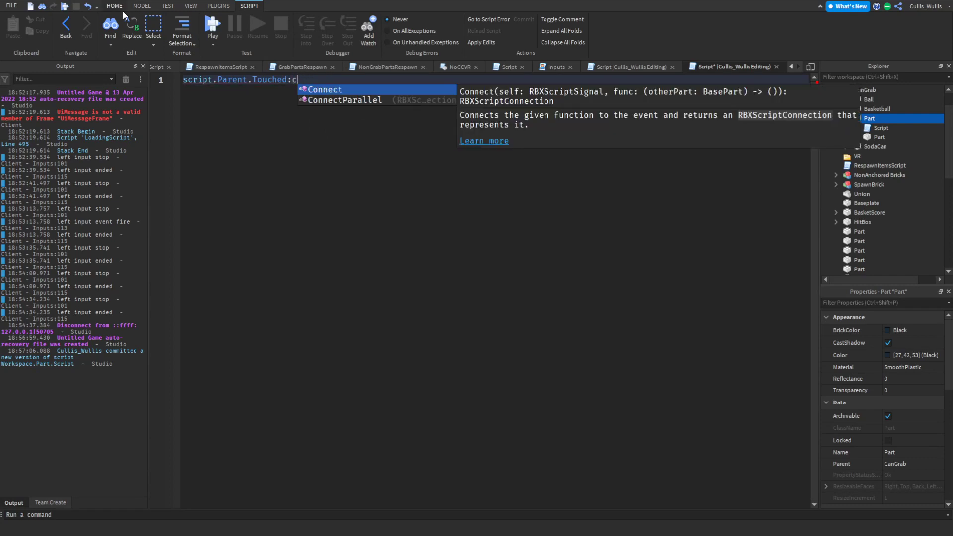
pyautogui.write('(part)')
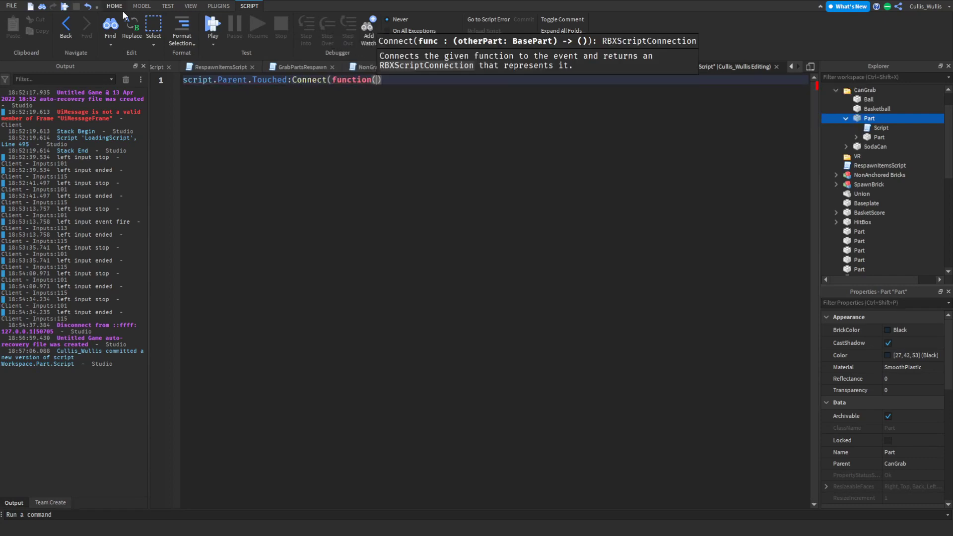
pyautogui.press('Return')
# Inside the handle script's Touched handler, add an if block testing part.Parent:FindFirstChild("Humanoid")
pyautogui.write('if pa')
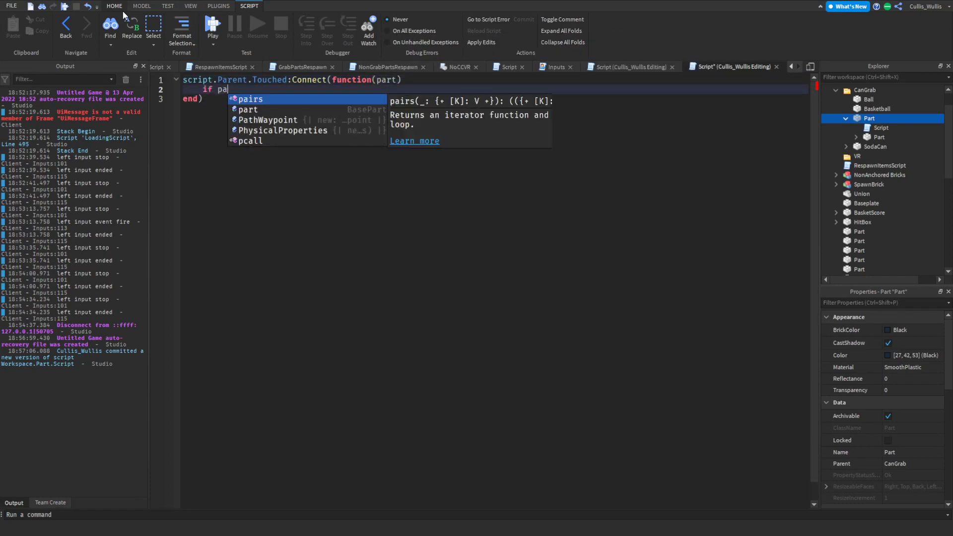
pyautogui.write('rt.Parent:FindFirstChild("Human')
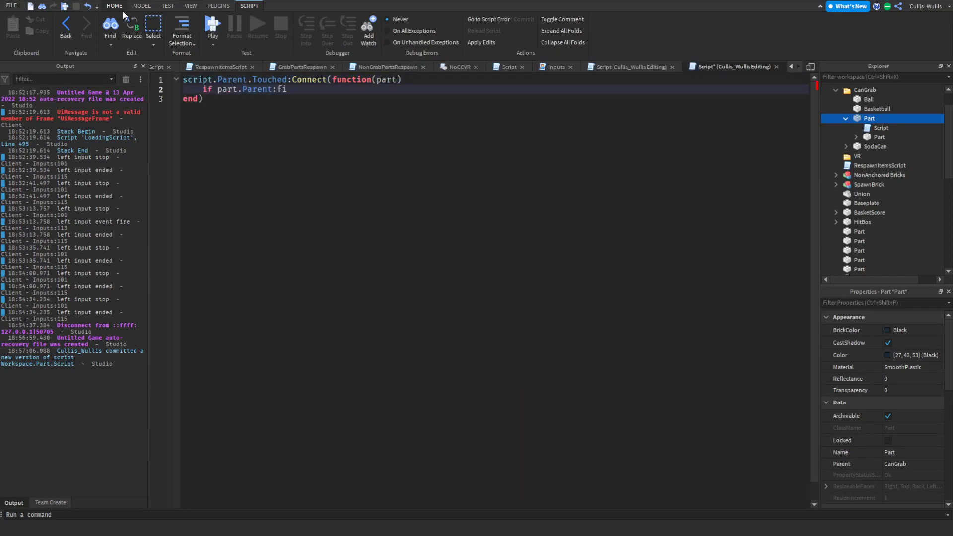
pyautogui.write('oid")')
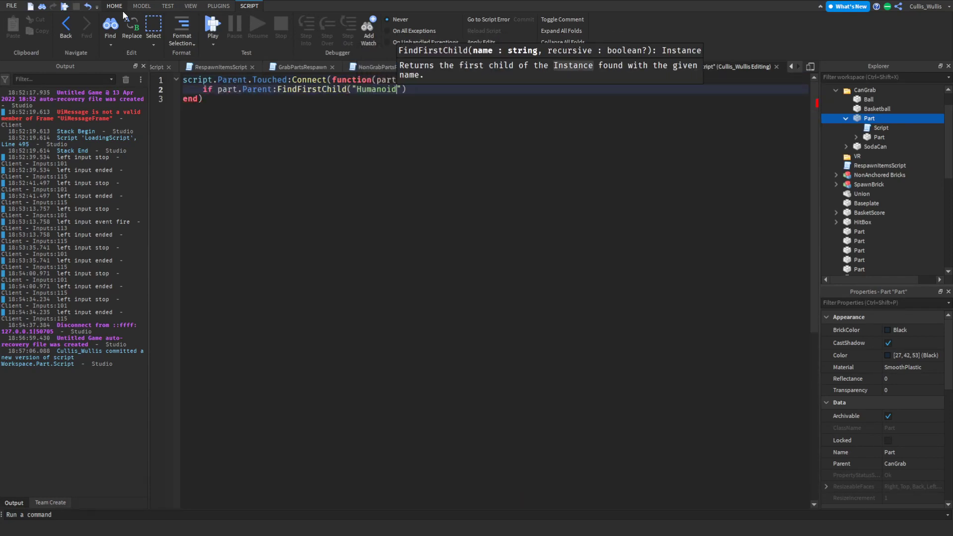
pyautogui.write('  then')
pyautogui.press('Return')
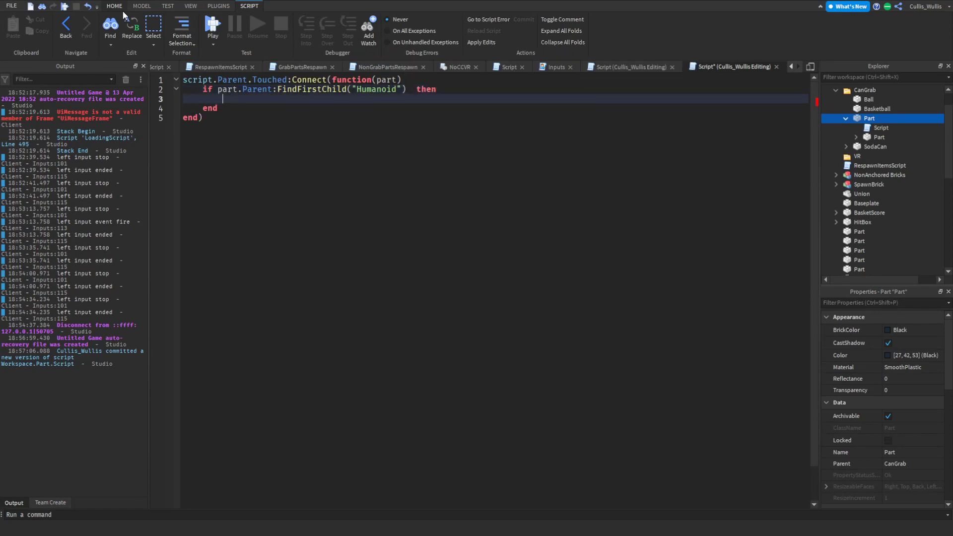
# In the if block, set part.Parent:FindFirstChild("Humanoid").Health = 0, apply the script edits and return to the place view
pyautogui.write('part.Parent:FindFirstChild("Human')
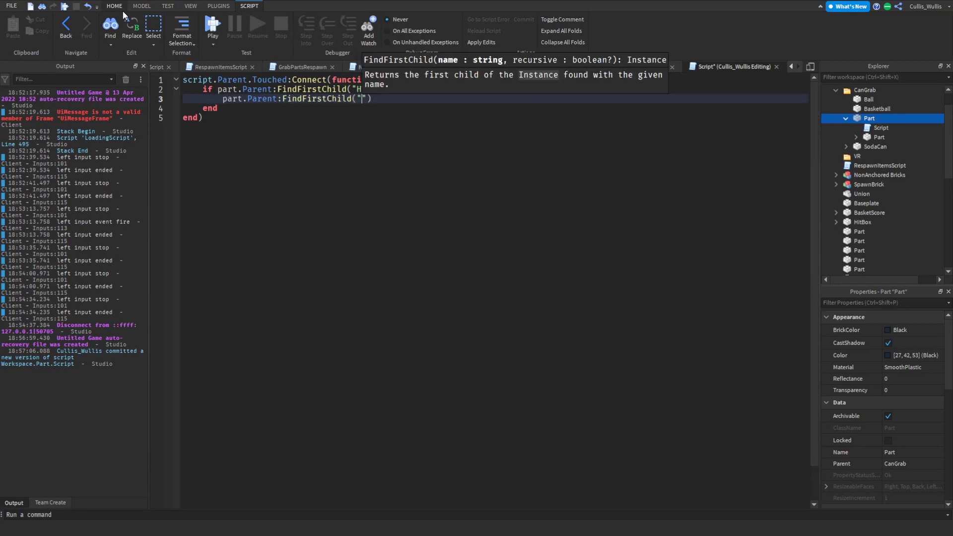
pyautogui.write('oid") then')
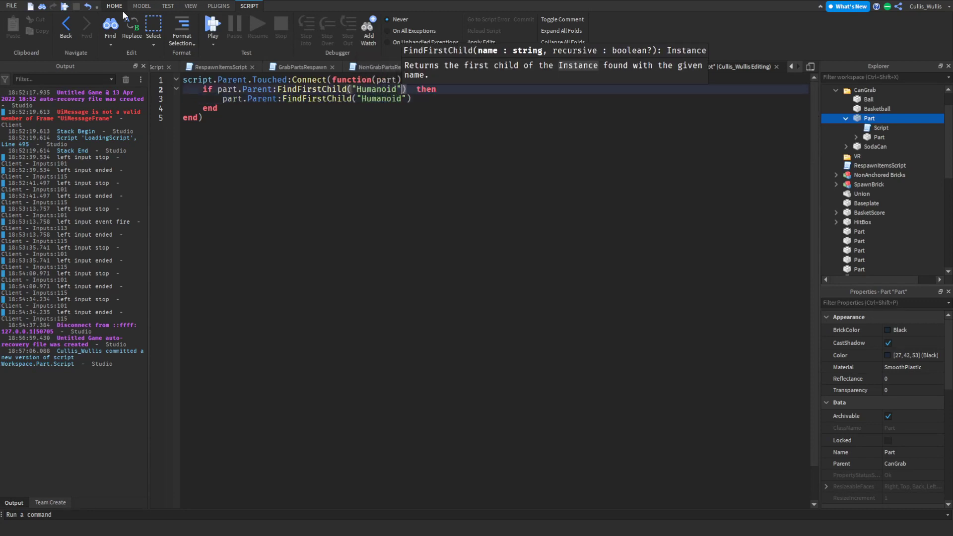
pyautogui.press('Up')
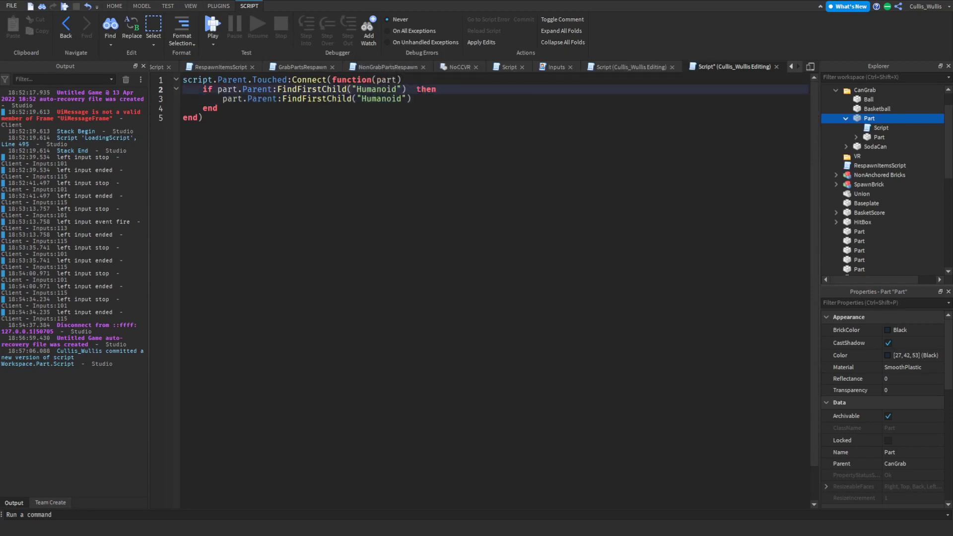
pyautogui.press('BackSpace')
pyautogui.press('Down')
pyautogui.write('.H')
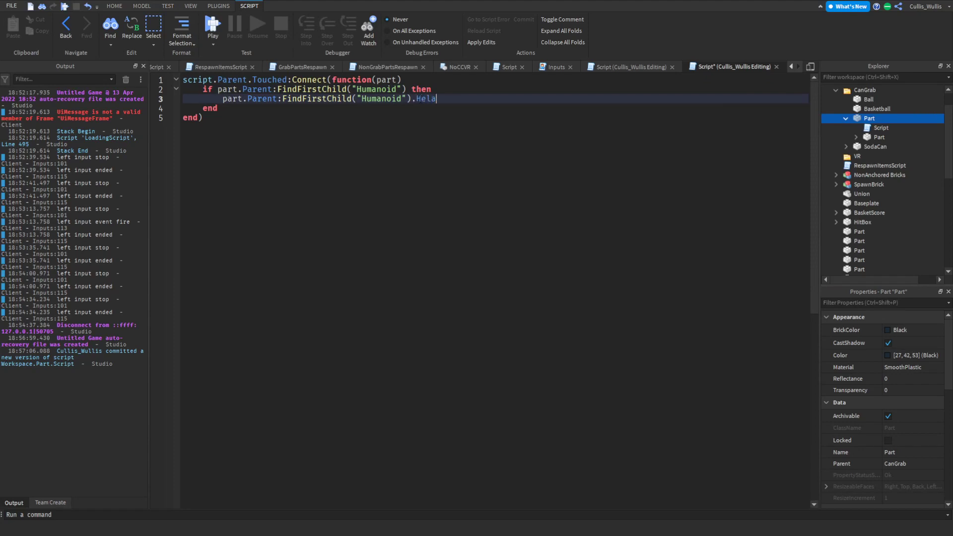
pyautogui.write('ela')
pyautogui.press('BackSpace')
pyautogui.press('BackSpace')
pyautogui.click(540, 216)
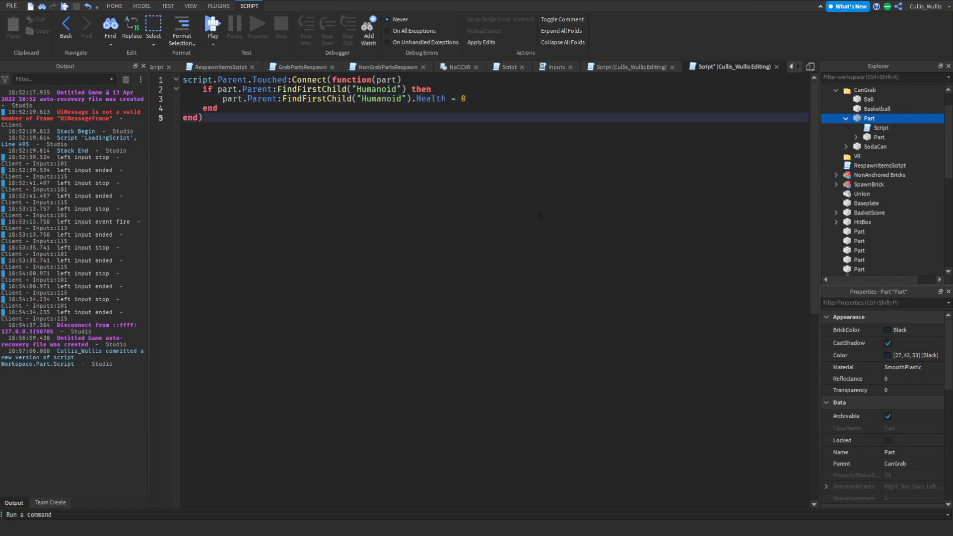
pyautogui.click(482, 42)
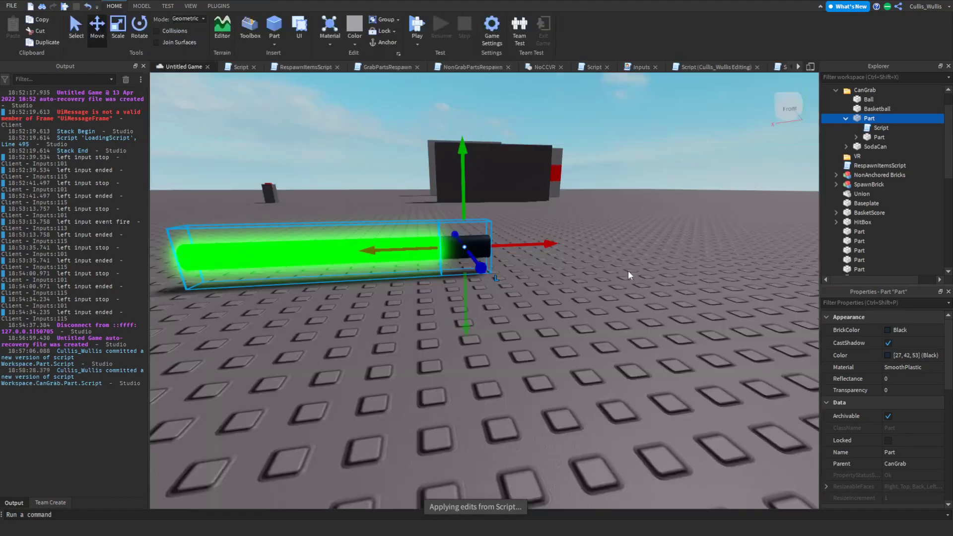
# Reposition the neon sword on the baseplate by its black handle, closer to the camera, and deselect it
pyautogui.click(628, 271)
pyautogui.moveTo(477, 248); pyautogui.dragTo(583, 403)
pyautogui.click(761, 345)
pyautogui.press('e')
pyautogui.press('q')
pyautogui.click(731, 368)
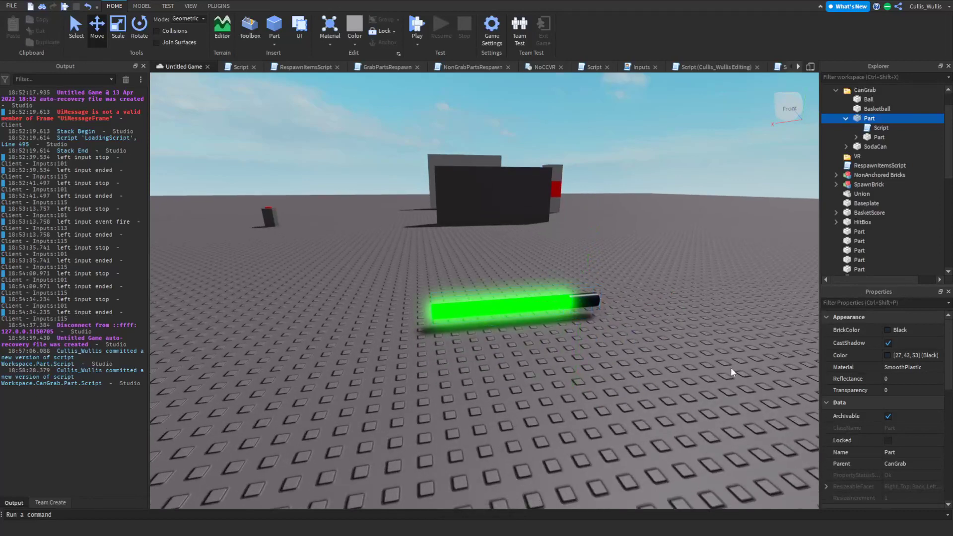
pyautogui.press('q')
pyautogui.press('w')
pyautogui.moveTo(699, 343); pyautogui.dragTo(706, 345, button='right')
pyautogui.press('e')
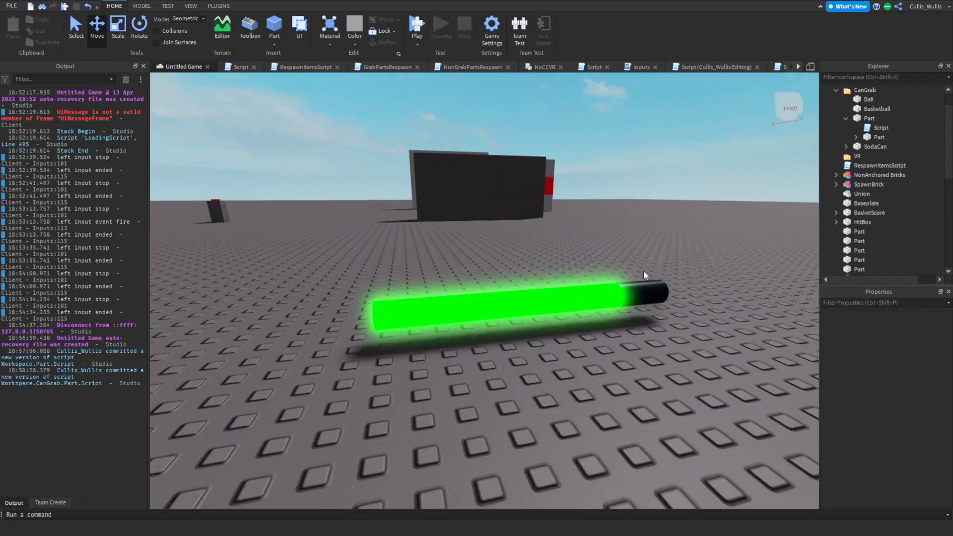
pyautogui.moveTo(643, 290); pyautogui.dragTo(658, 371)
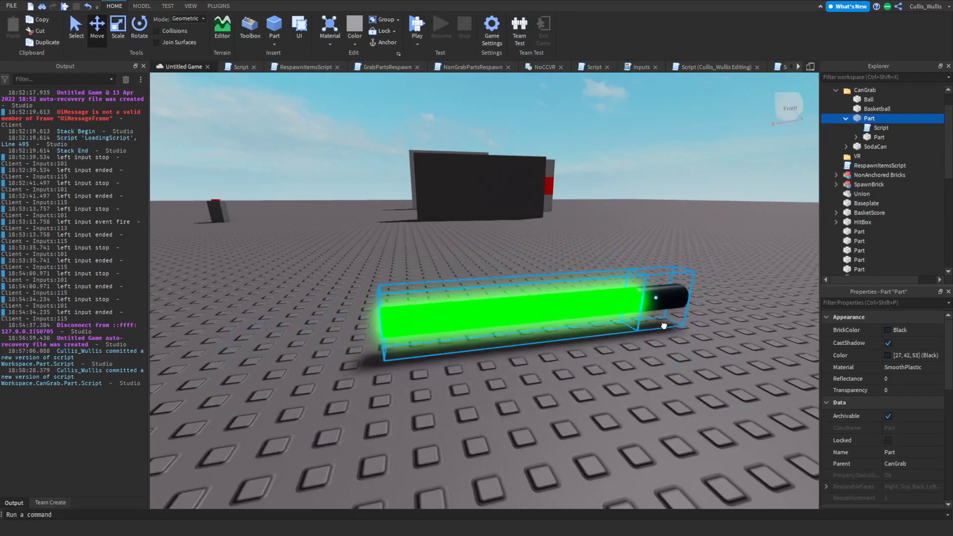
pyautogui.click(714, 405)
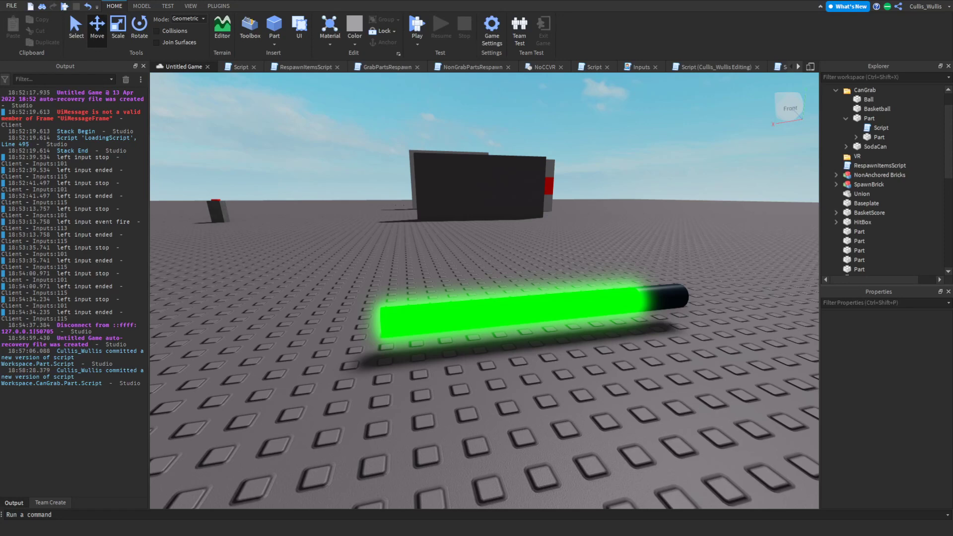
pyautogui.moveTo(693, 373); pyautogui.dragTo(631, 168, button='right')
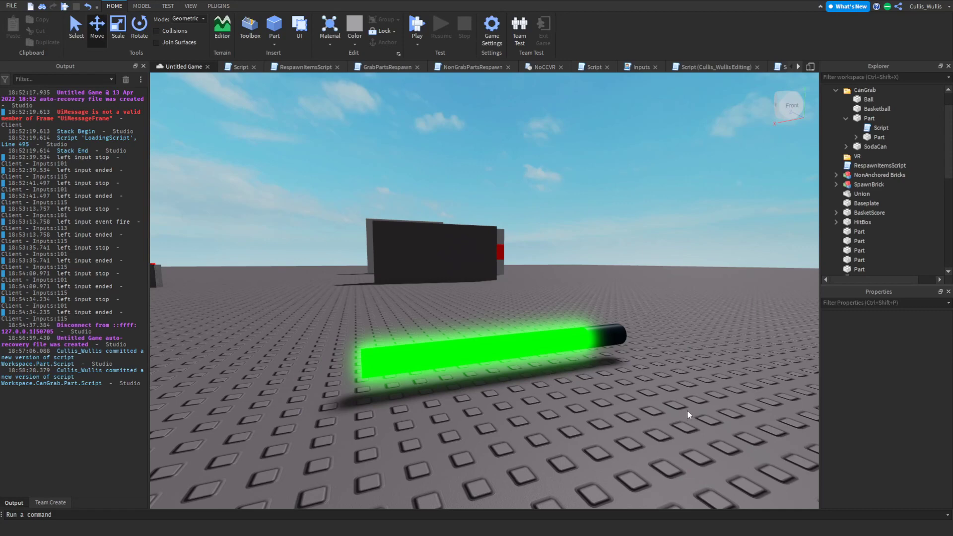
pyautogui.moveTo(687, 409); pyautogui.dragTo(704, 400, button='right')
pyautogui.moveTo(660, 379); pyautogui.dragTo(682, 385, button='right')
# Examine the PlayerModule script in StarterPlayerScripts under StarterPlayer, return to the place view and clear the selection
pyautogui.scroll(-5, 939, 198)
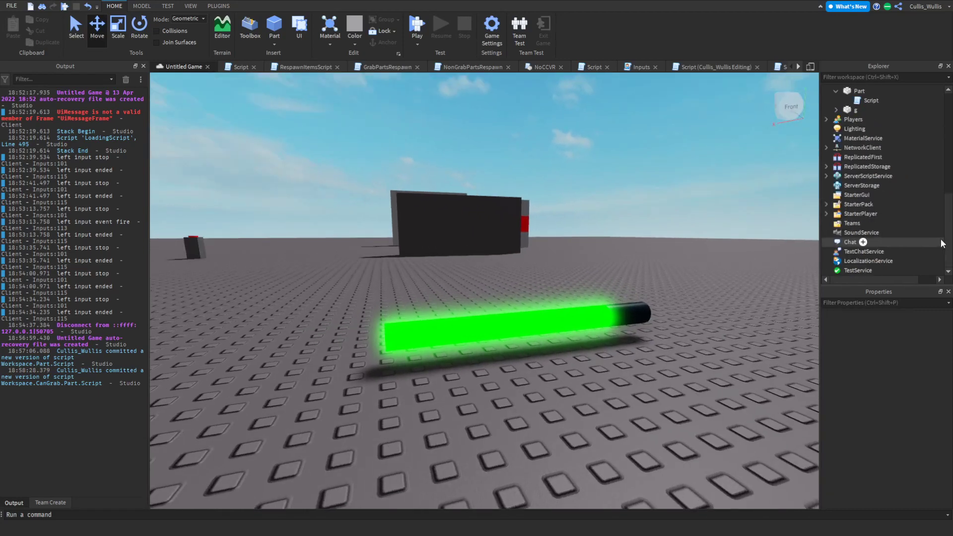
pyautogui.click(826, 214)
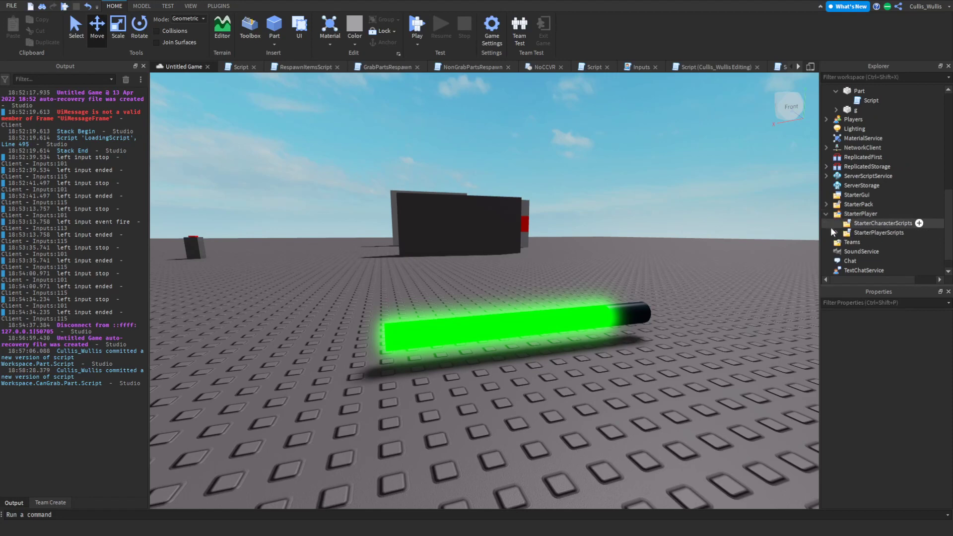
pyautogui.click(836, 233)
pyautogui.doubleClick(875, 248)
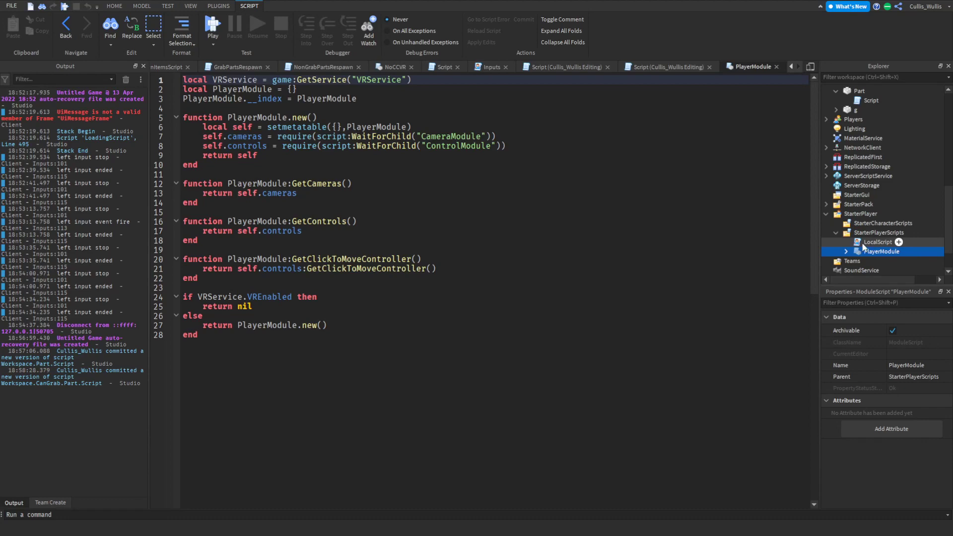
pyautogui.scroll(10, 667, 67)
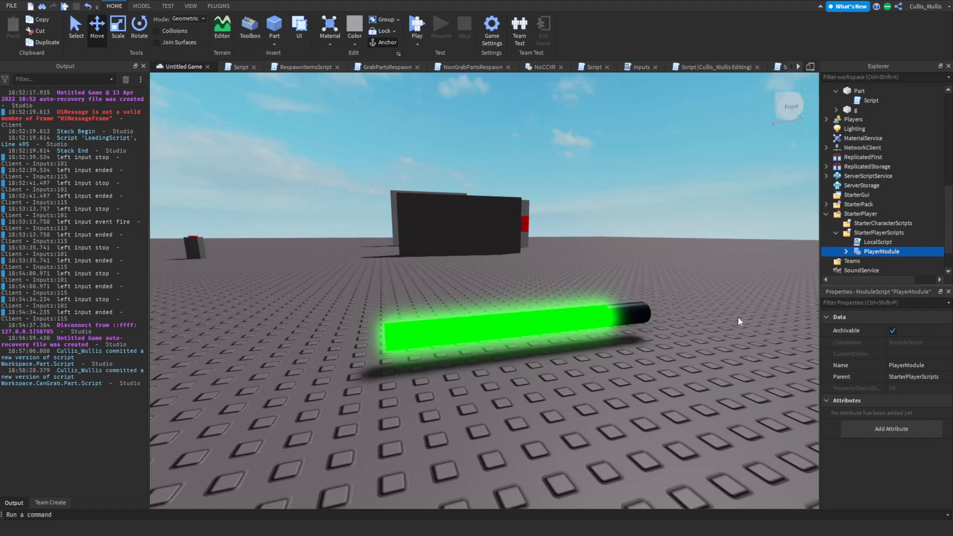
pyautogui.click(738, 318)
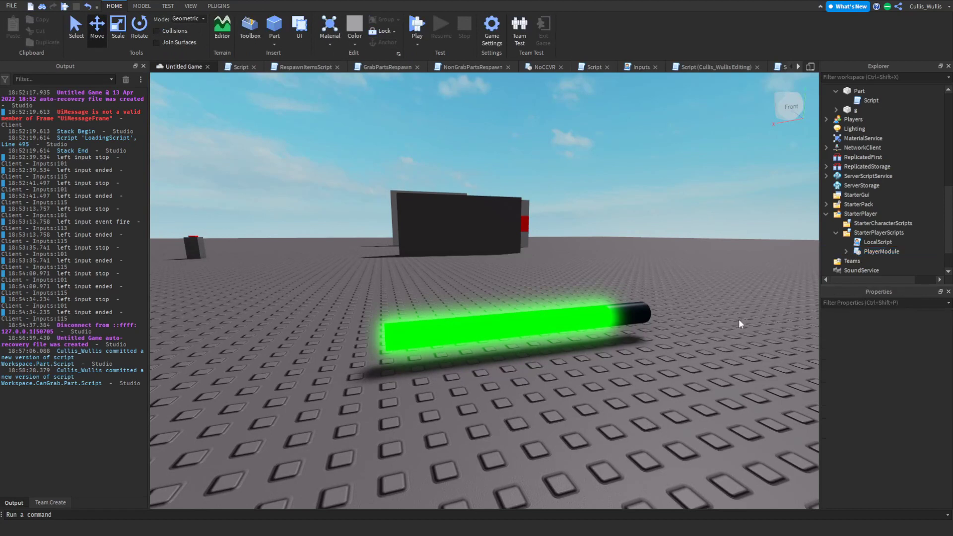